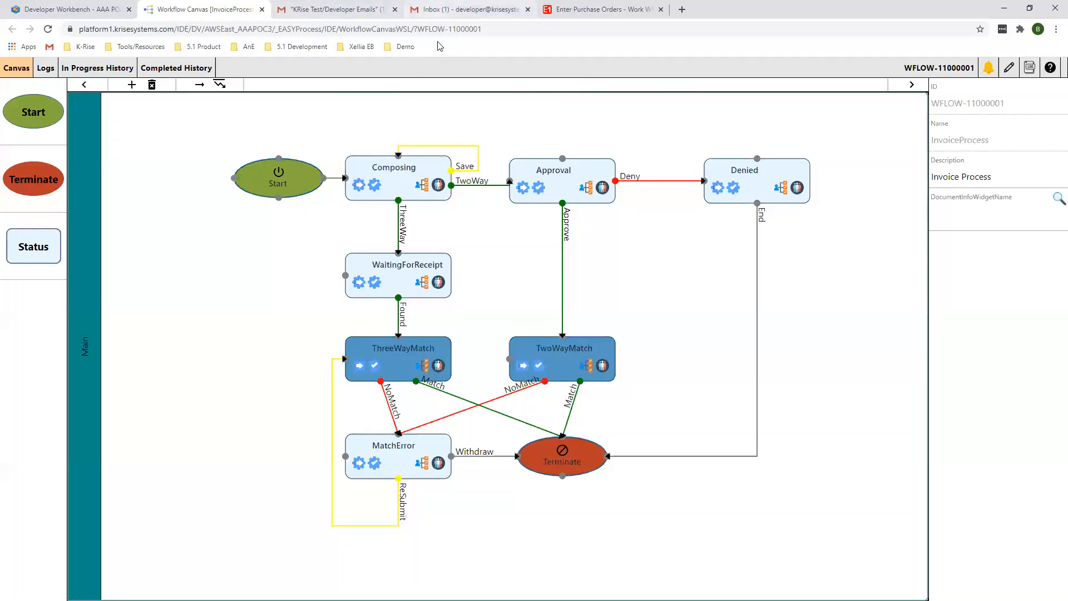
Switch to the Gmail inbox and view the Invoice2.pdf attachment of the newest Aspen Paper invoice email, then return to the message list
click(460, 11)
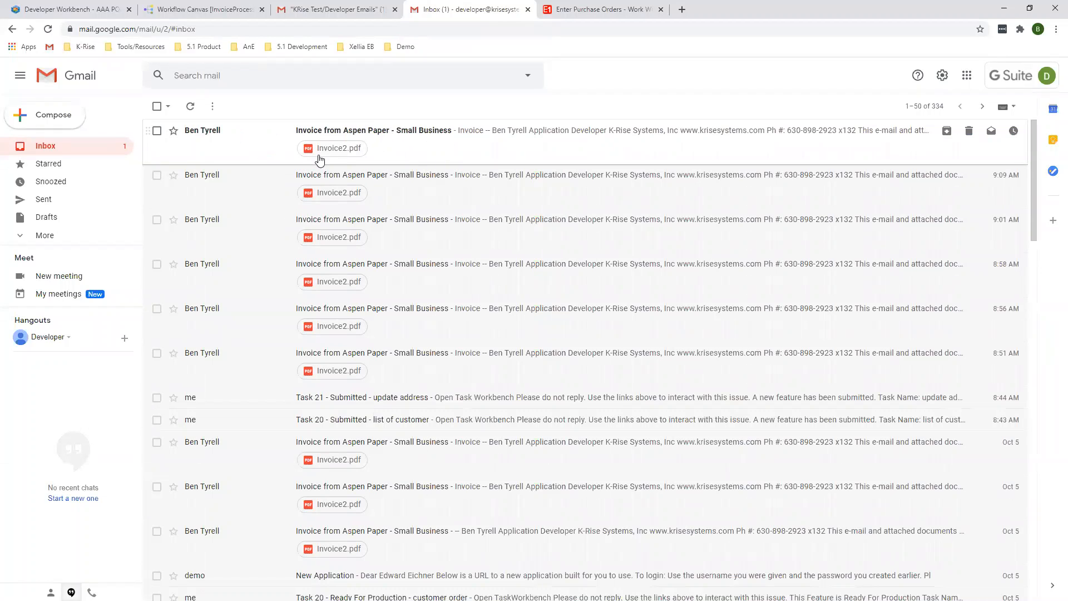
click(260, 142)
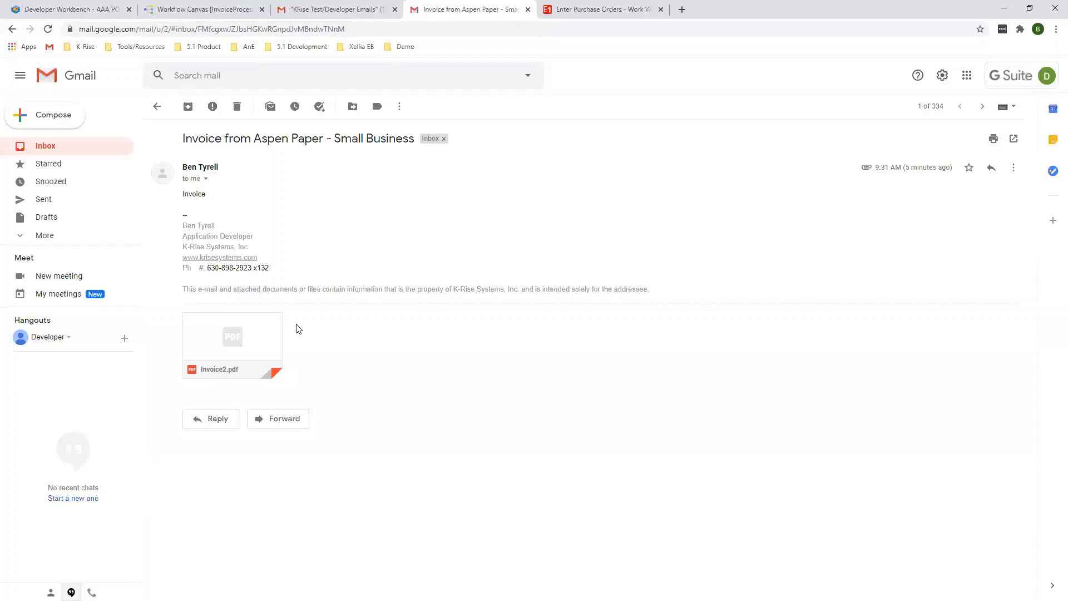
click(227, 330)
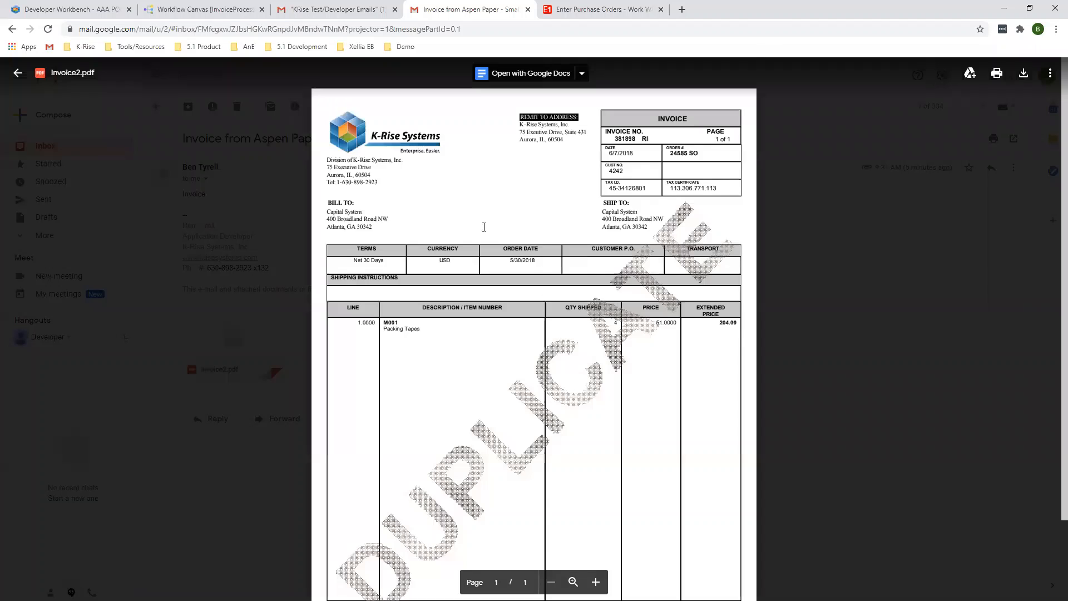
scroll(417, 282, down, 2)
scroll(493, 315, up, 2)
click(829, 201)
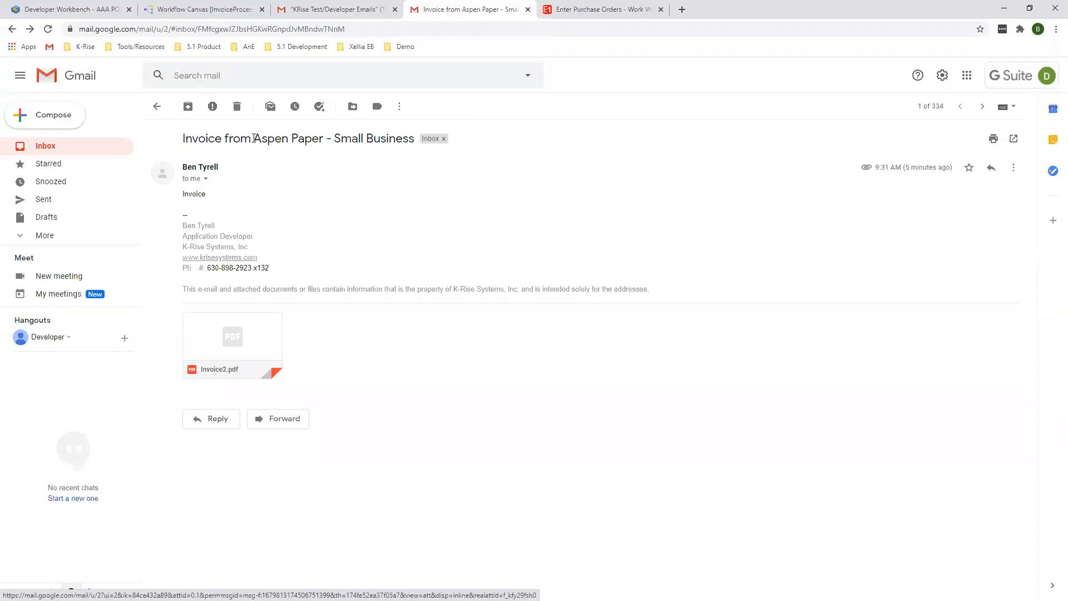
click(157, 106)
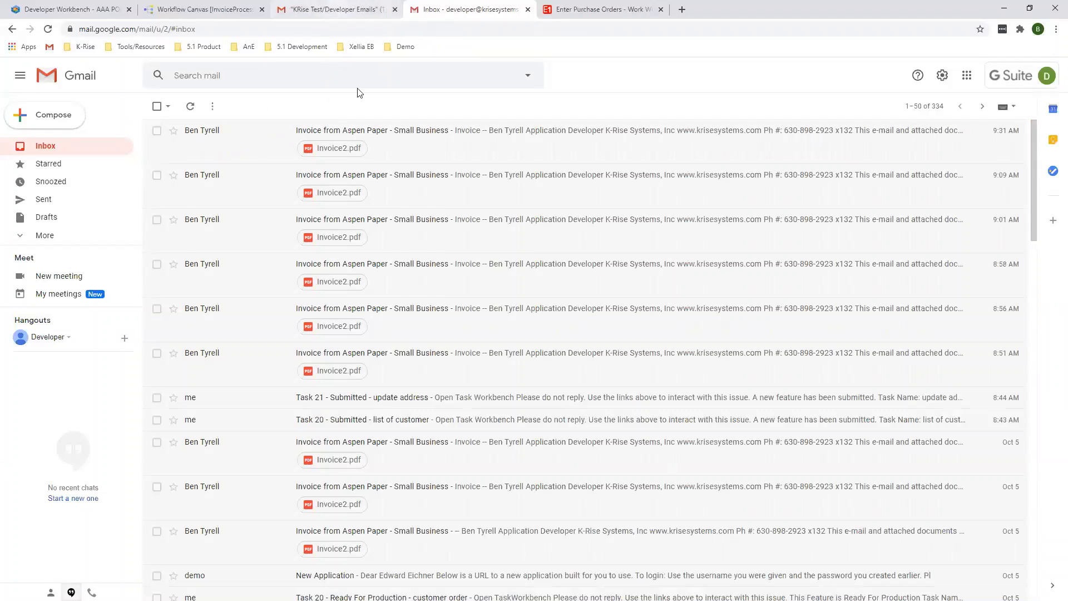
In the Developer Emails mailbox, open the "An invoice requires PO line association." conversation and preview the first message's Invoice2.pdf attachment
click(330, 7)
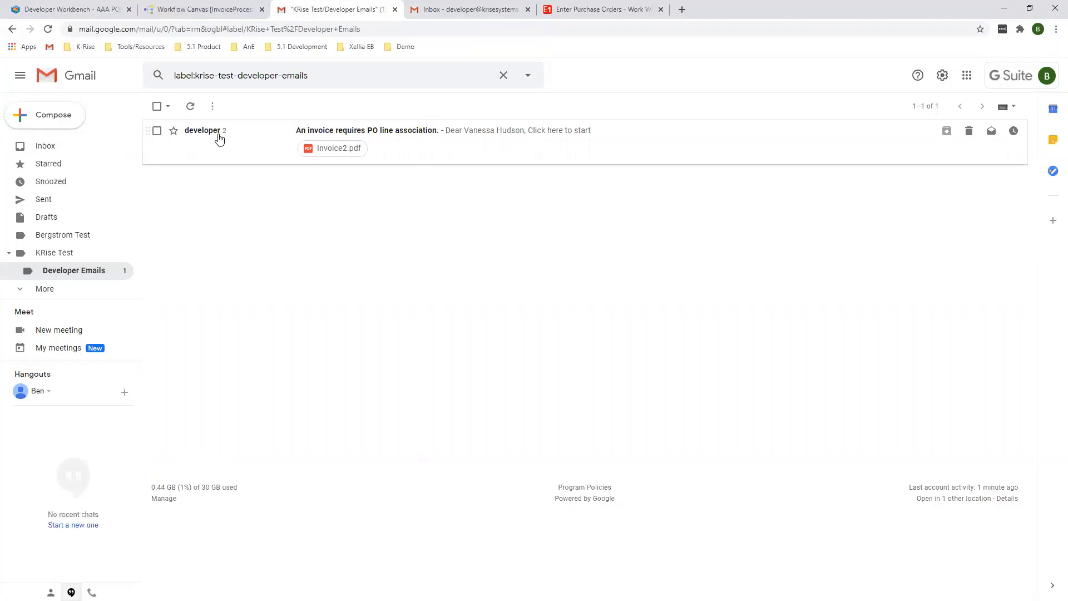
mouse_move(191, 133)
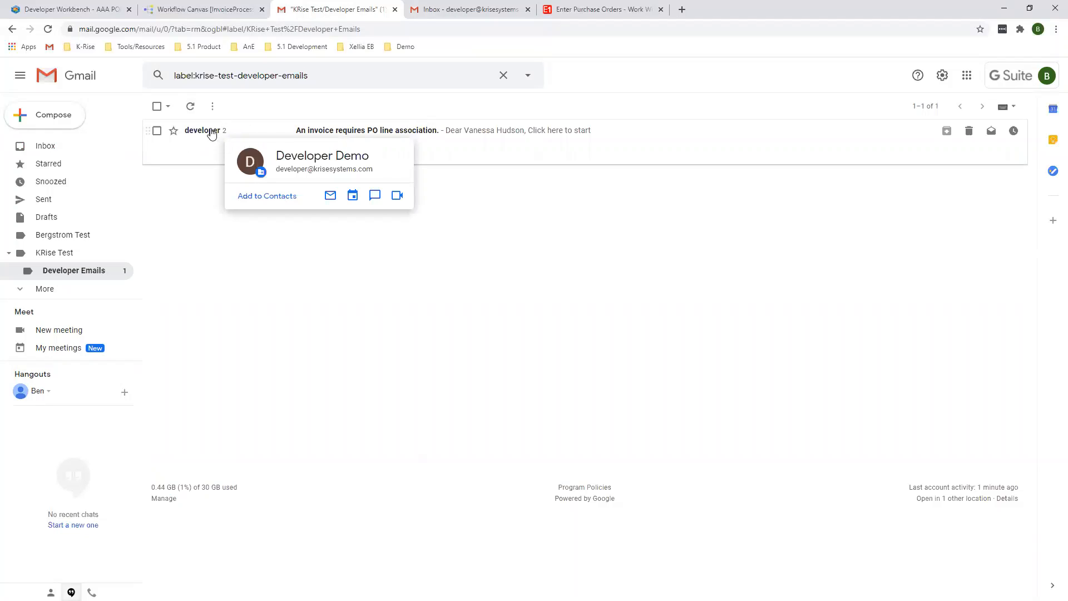
click(210, 133)
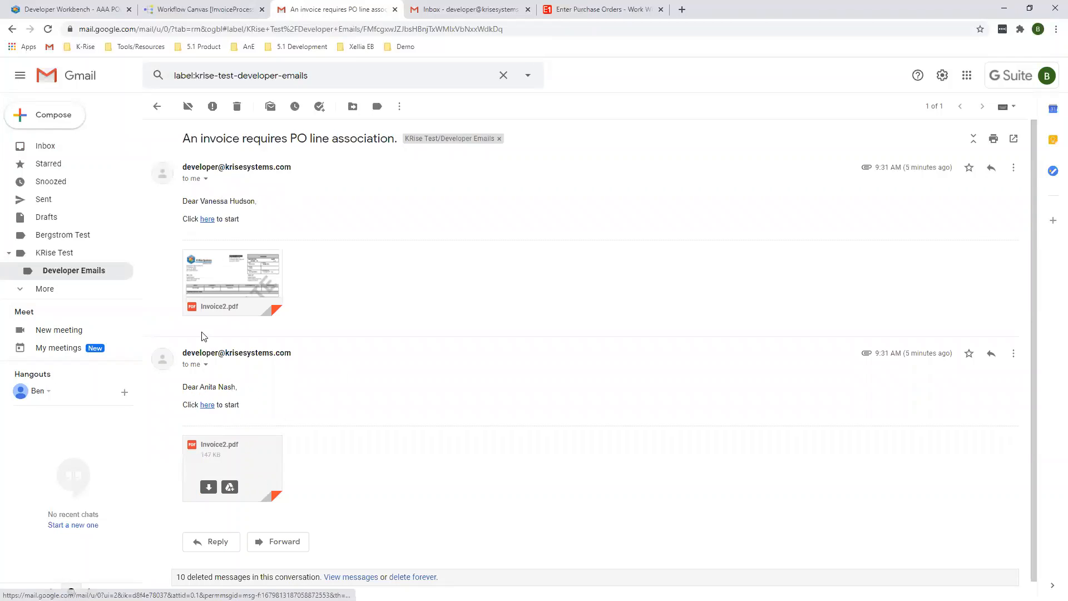
click(230, 270)
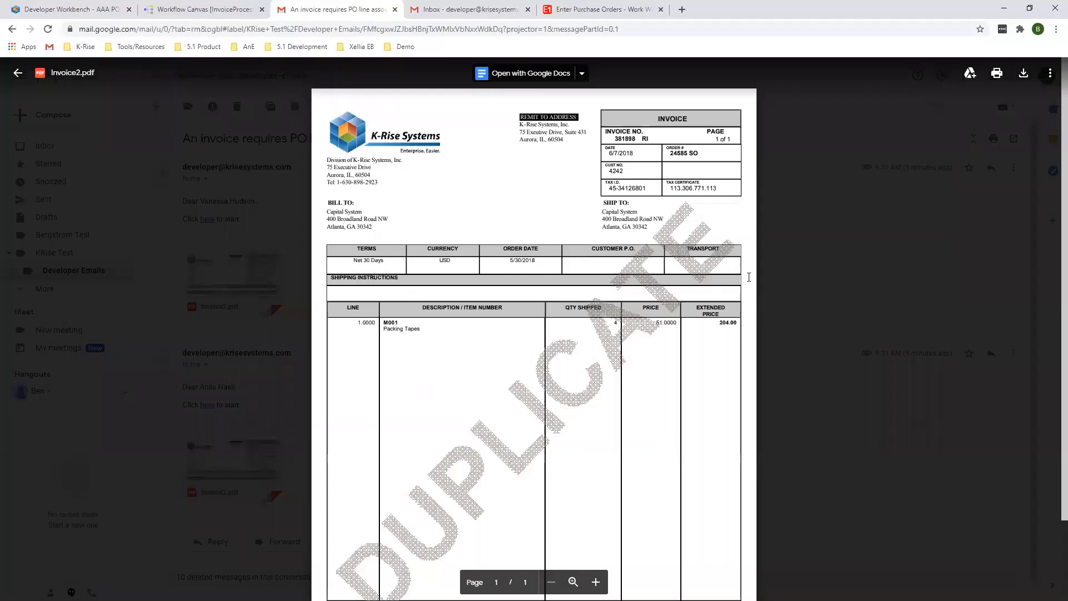
click(842, 264)
scroll(275, 316, down, 1)
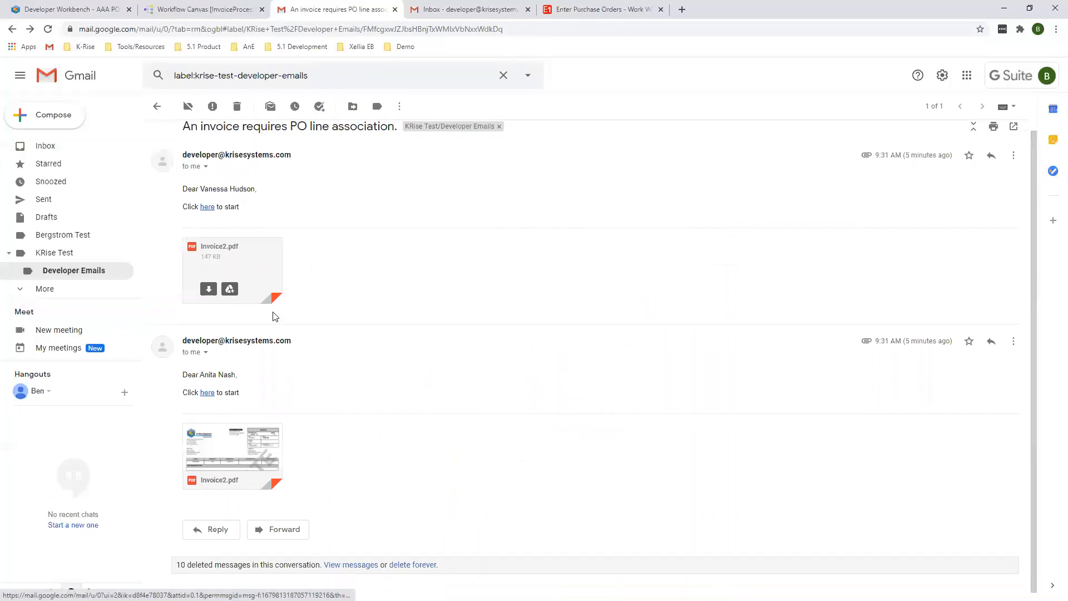
Follow the start link in the second PO line association message and log in to EASYProcess with the prefilled account credentials
click(207, 388)
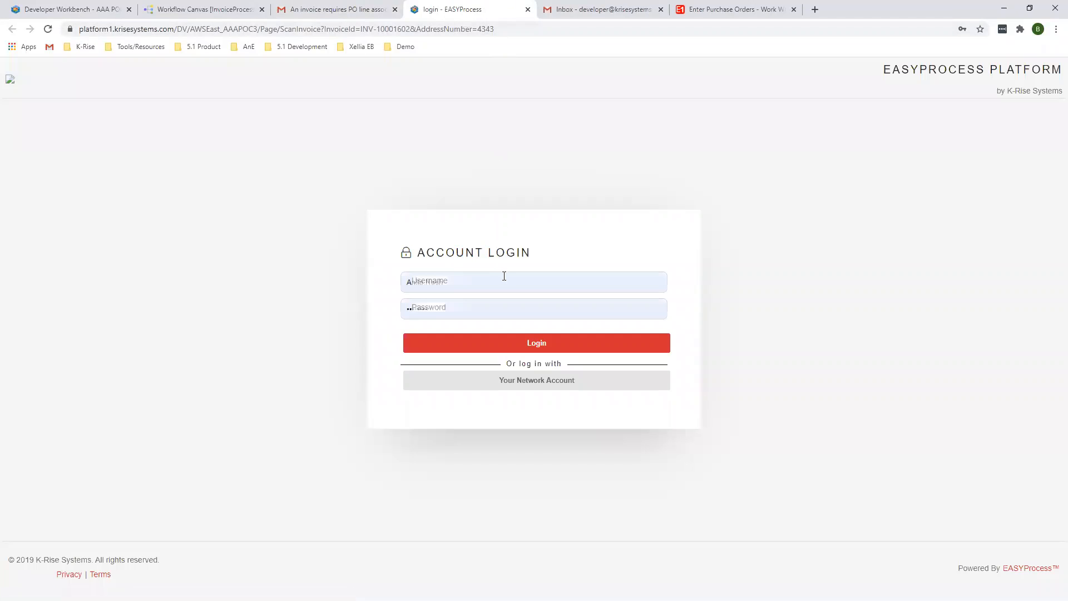
click(504, 276)
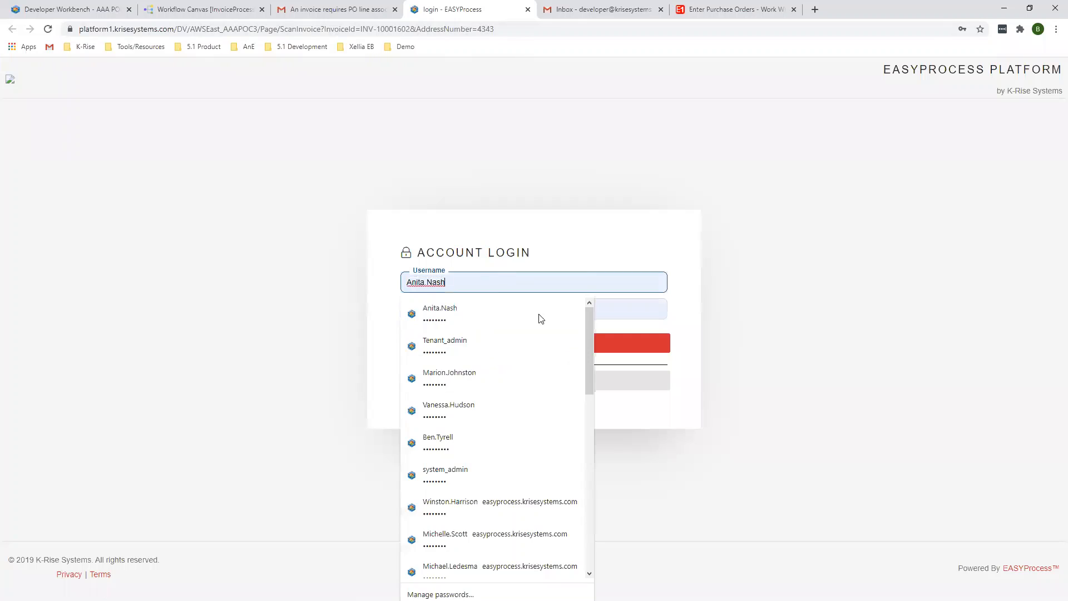
click(636, 344)
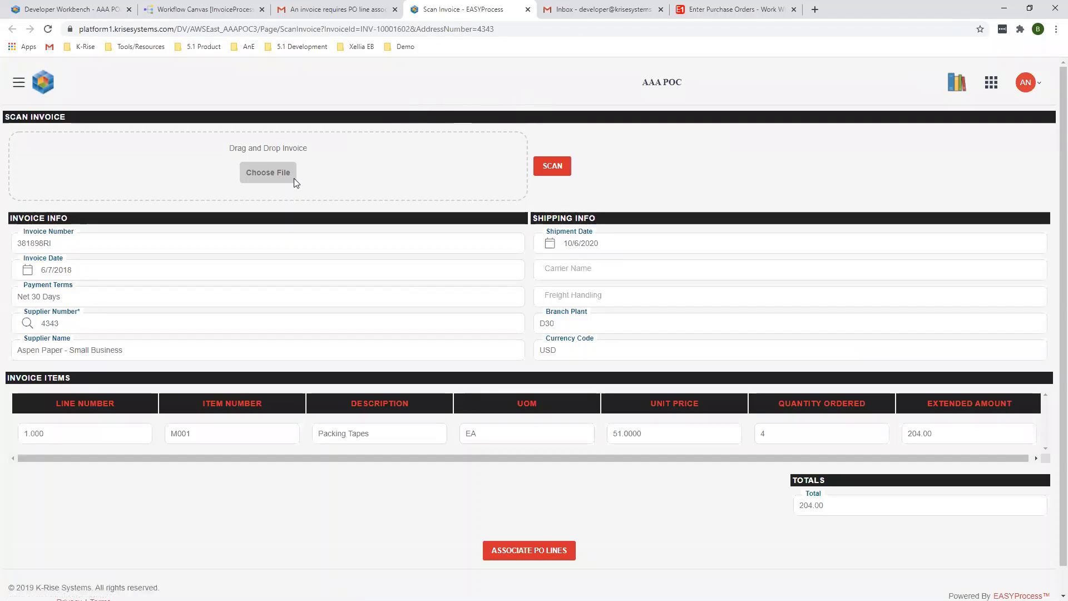
Review the scanned invoice's supplier, shipping, branch plant, currency and line item fields on the Scan Invoice form
scroll(286, 161, down, 1)
scroll(286, 161, down, 1)
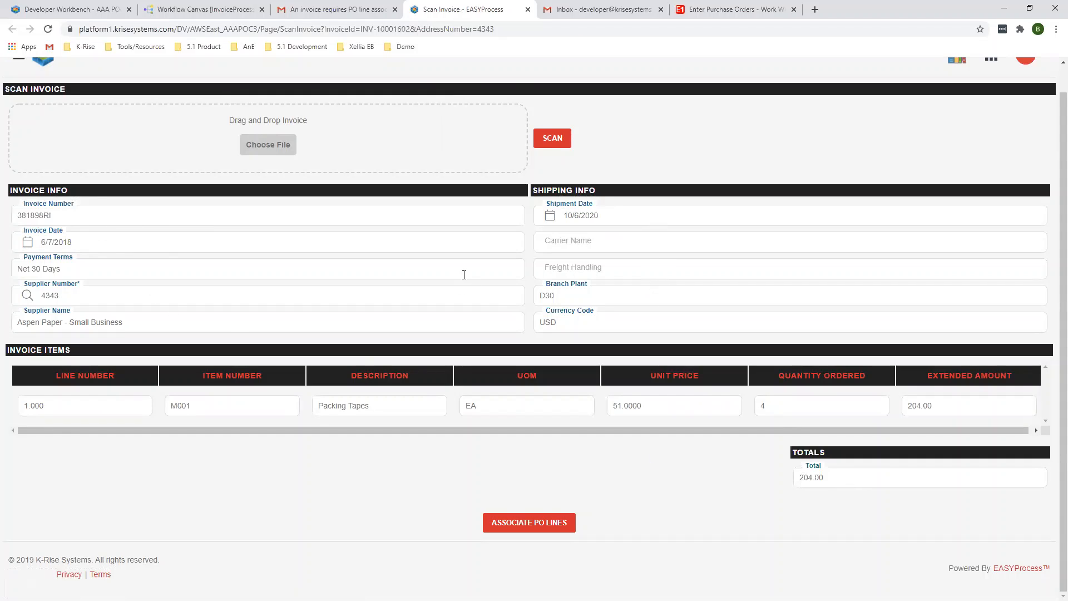
click(472, 240)
click(562, 294)
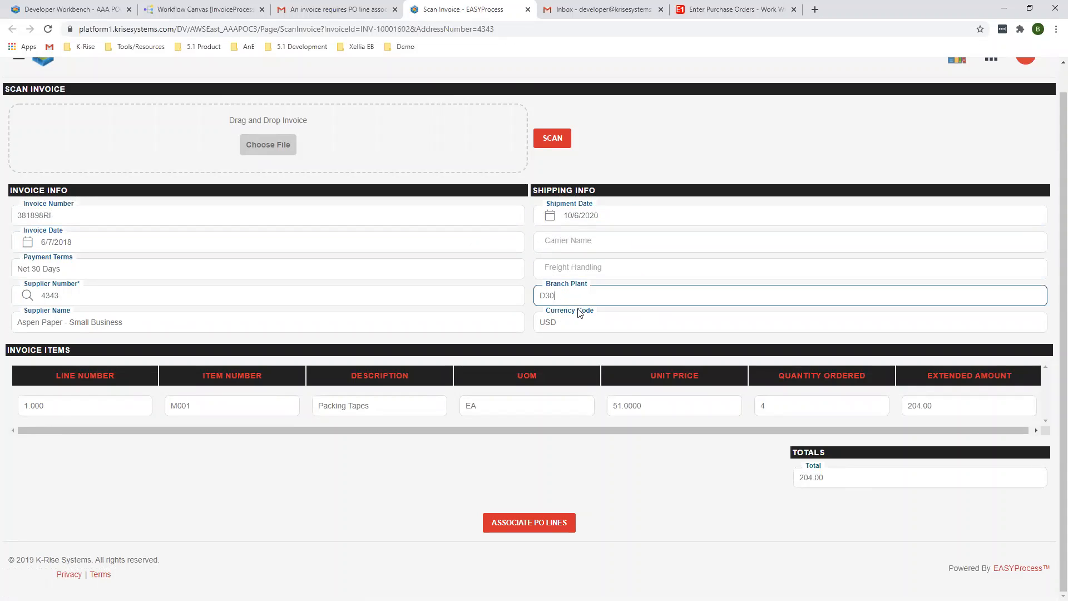
click(576, 326)
click(384, 404)
click(647, 243)
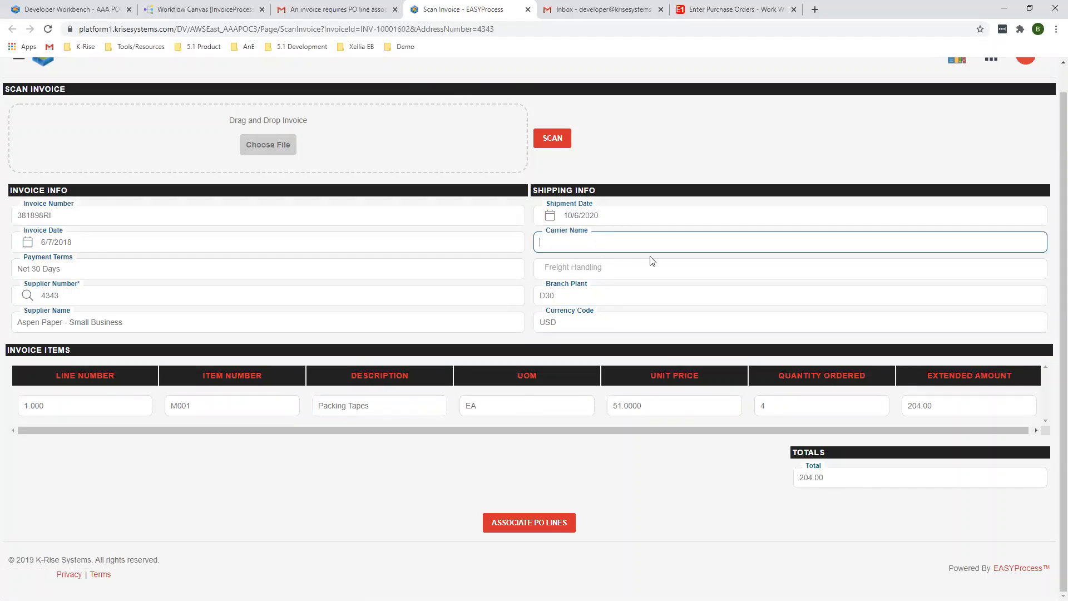
click(652, 266)
click(856, 408)
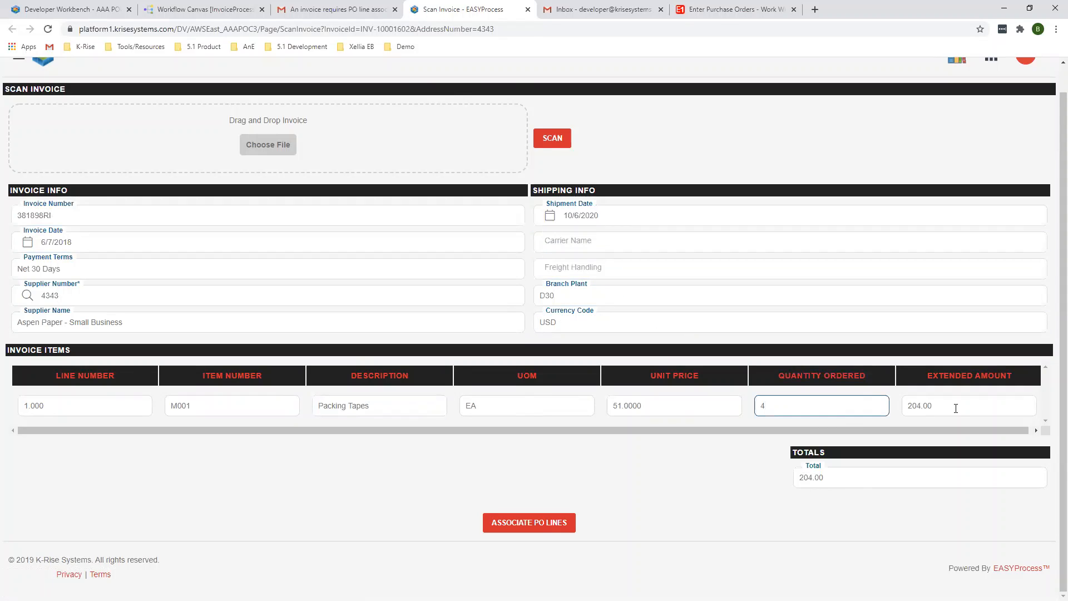
click(956, 408)
click(545, 444)
click(67, 296)
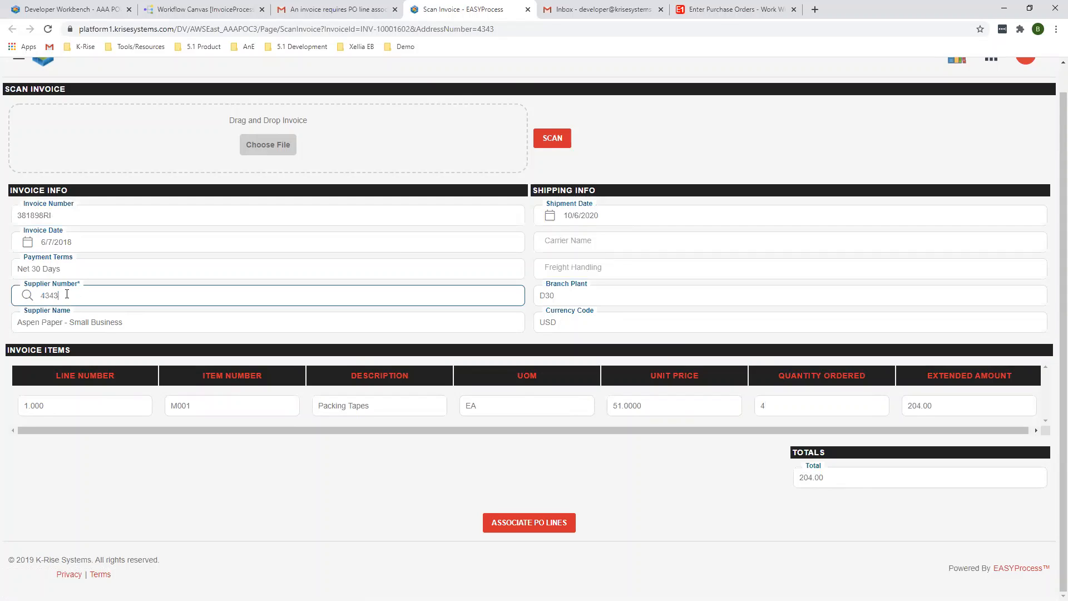
click(160, 284)
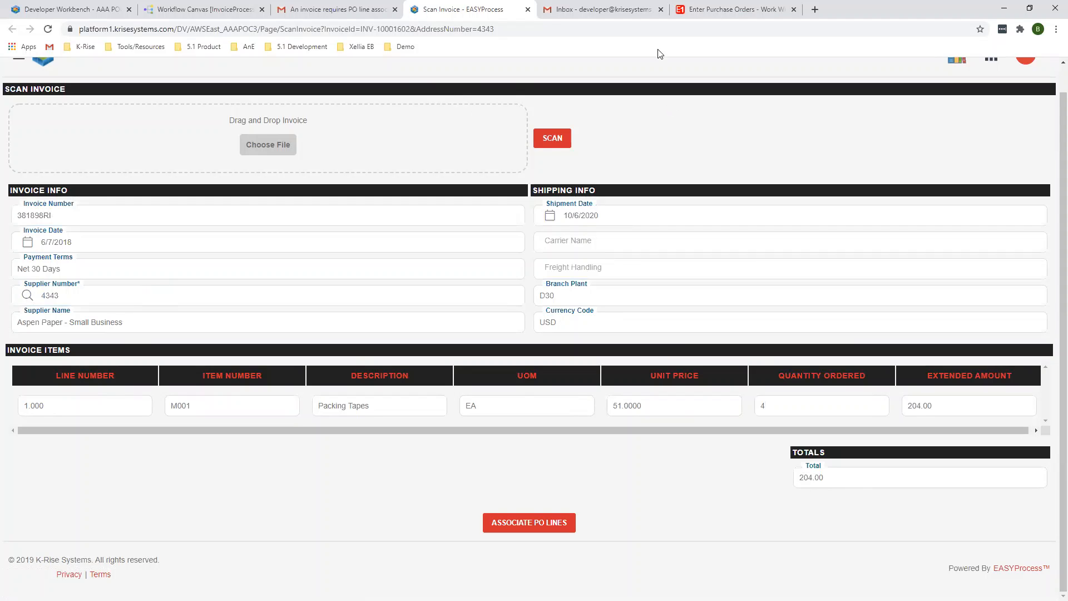
Check the supplier in the newest invoice email's subject against the supplier number on the Scan Invoice form
click(601, 9)
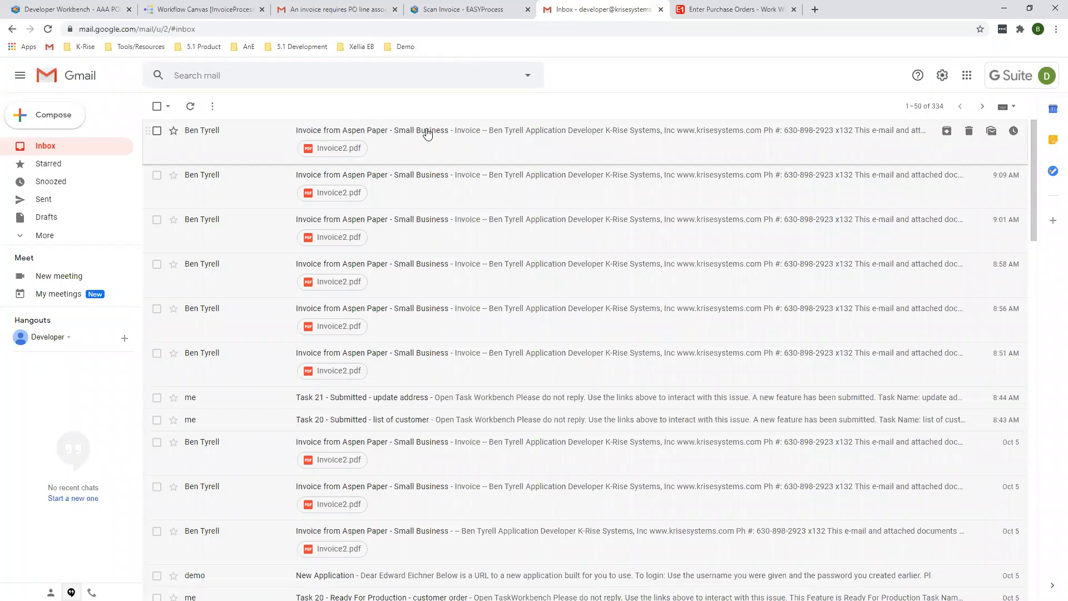
click(454, 11)
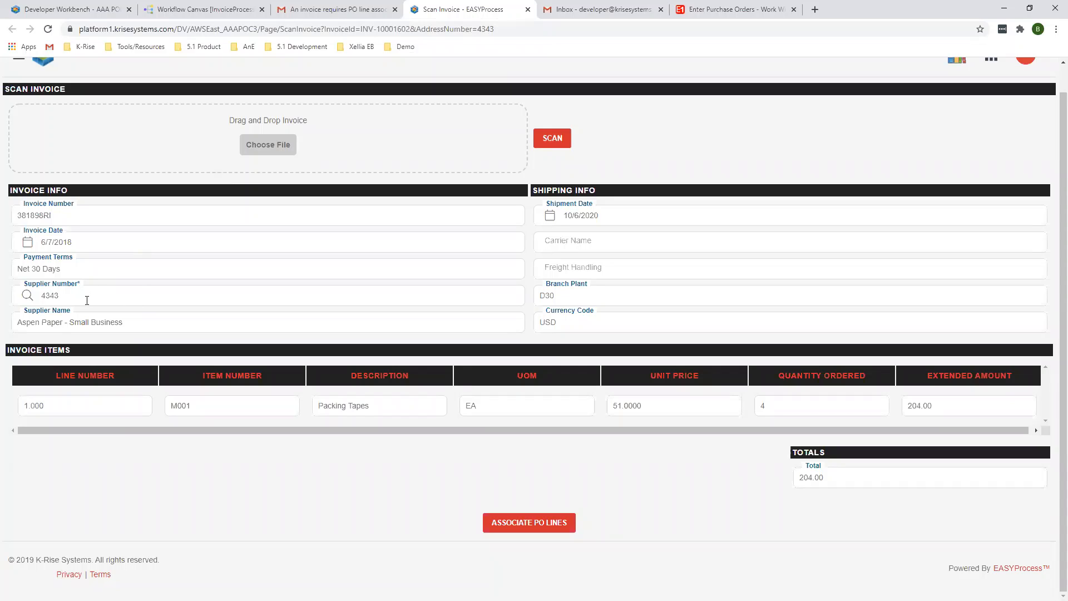
drag(86, 300, 39, 296)
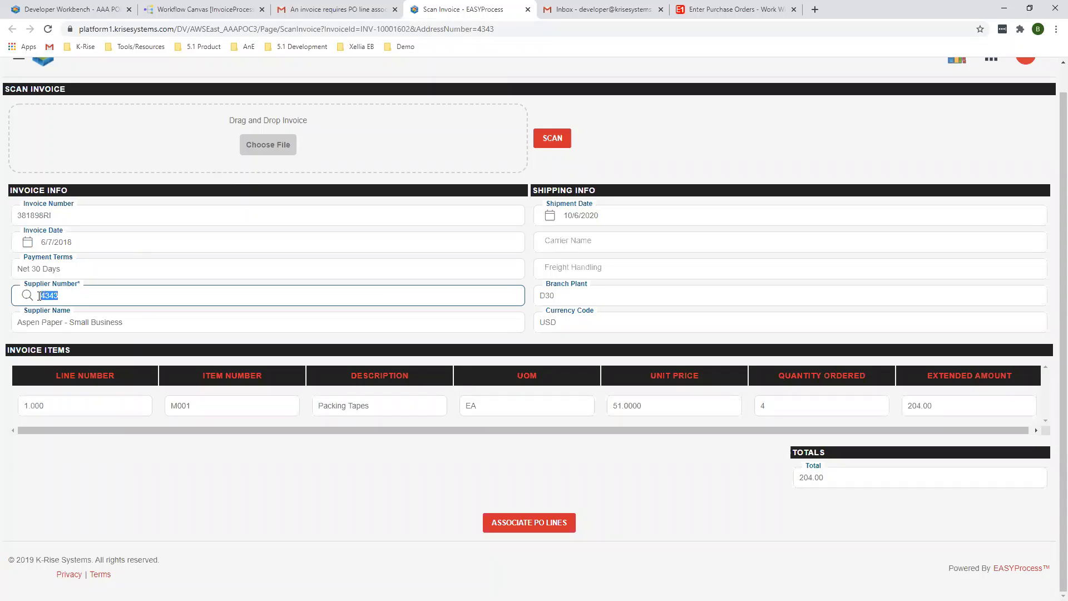
click(89, 296)
click(129, 196)
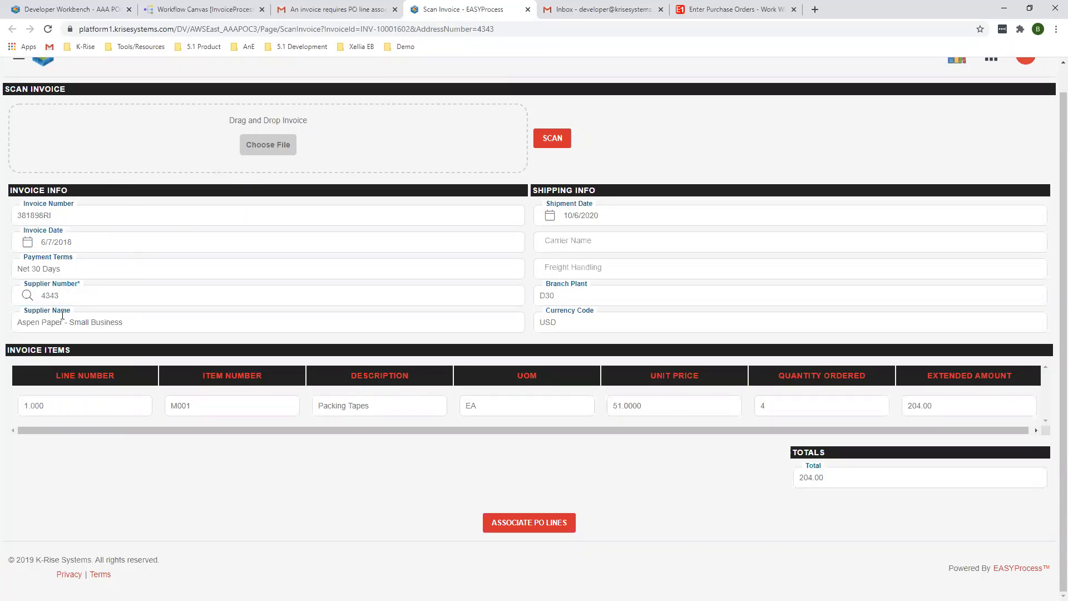
Look up vendors with the keyword "aspen" and select Aspen Paper - Small Business as the invoice's supplier
click(27, 296)
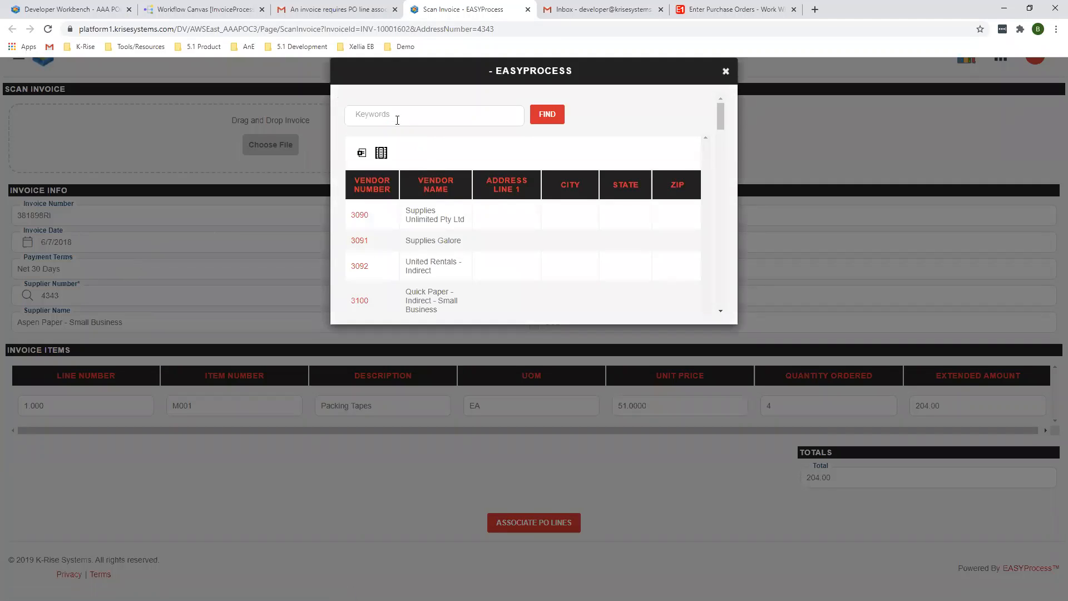
click(429, 116)
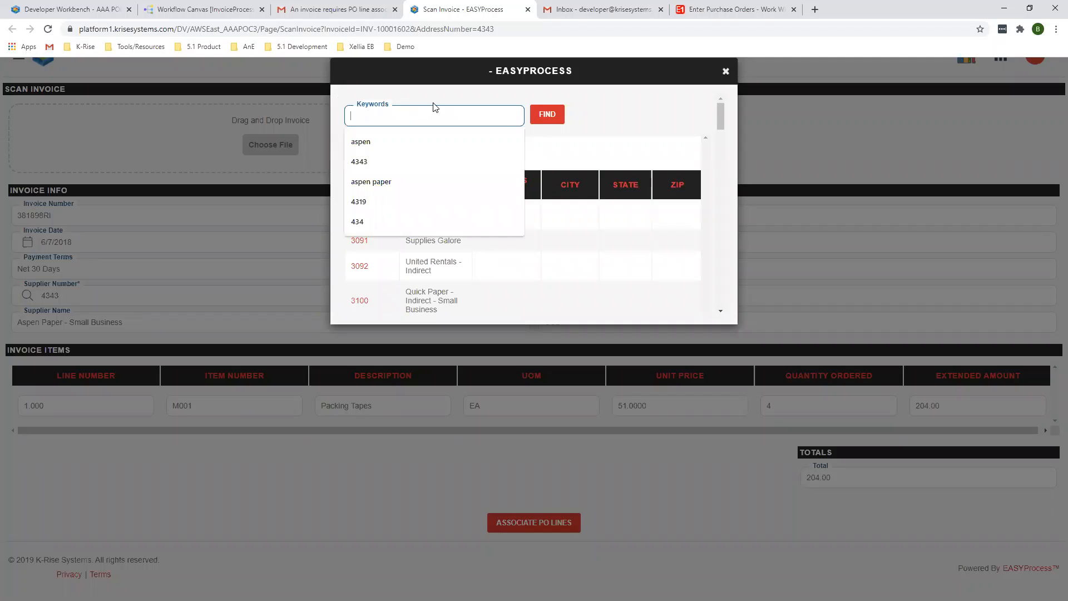
text(aspenm)
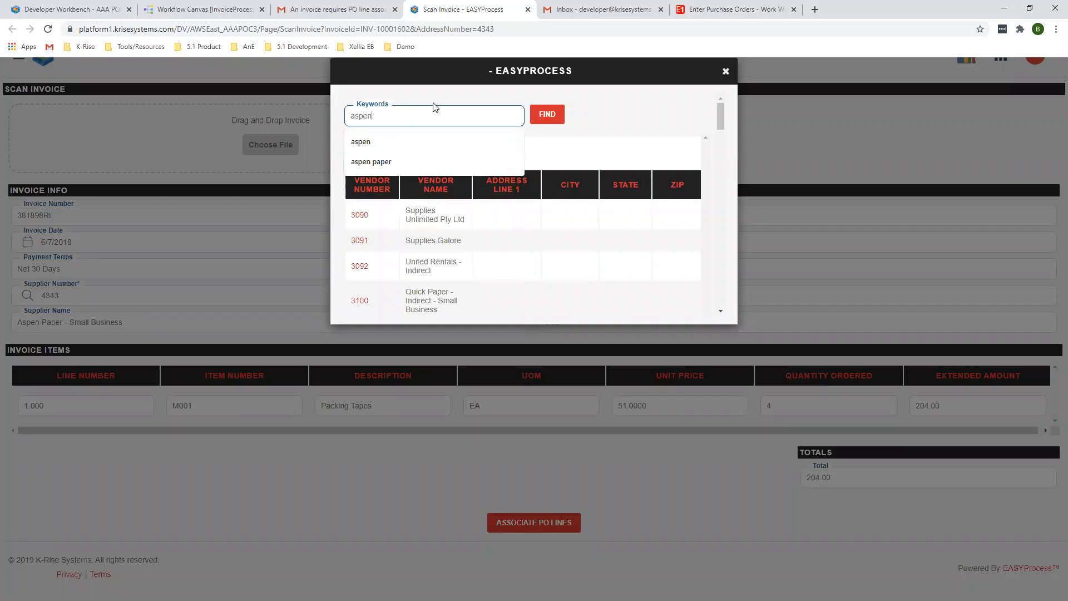
click(547, 114)
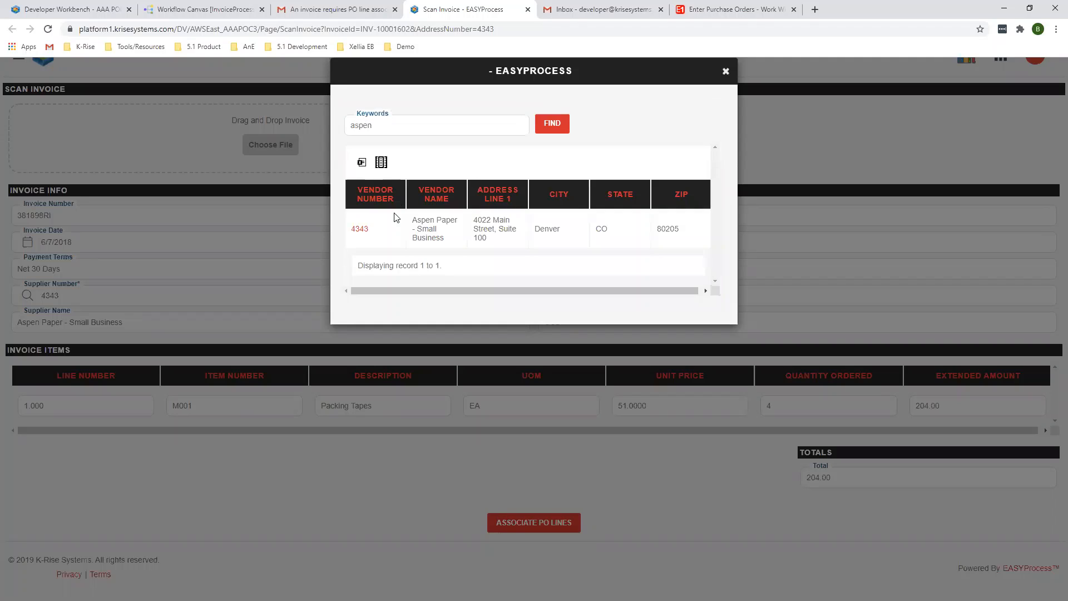
click(360, 230)
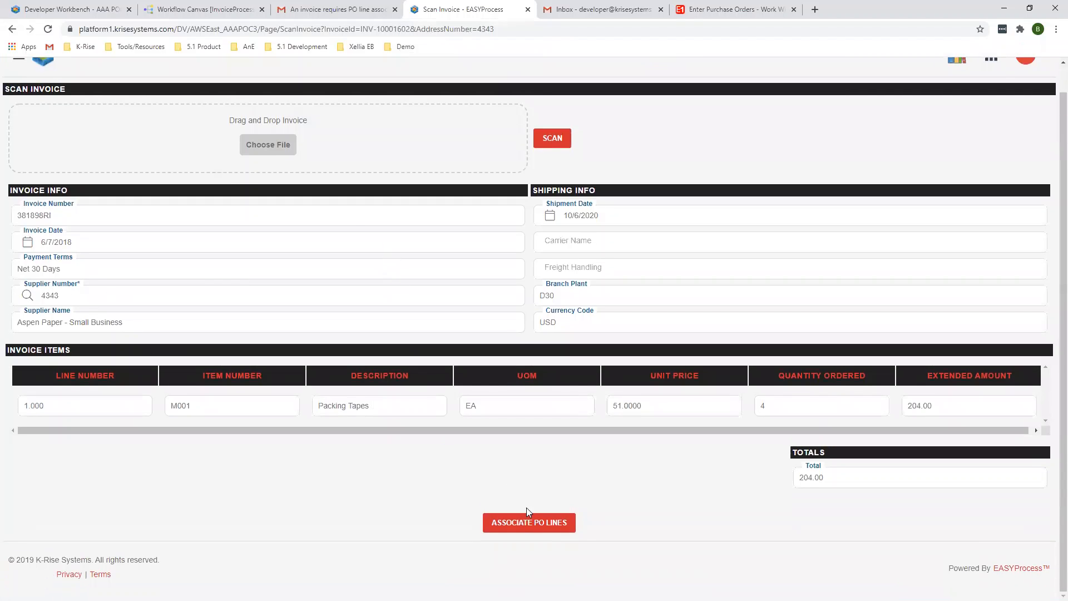
Proceed to associating PO lines with the invoice and open the list of purchase order lines to add, checking the InvoiceProcess workflow diagram
click(531, 519)
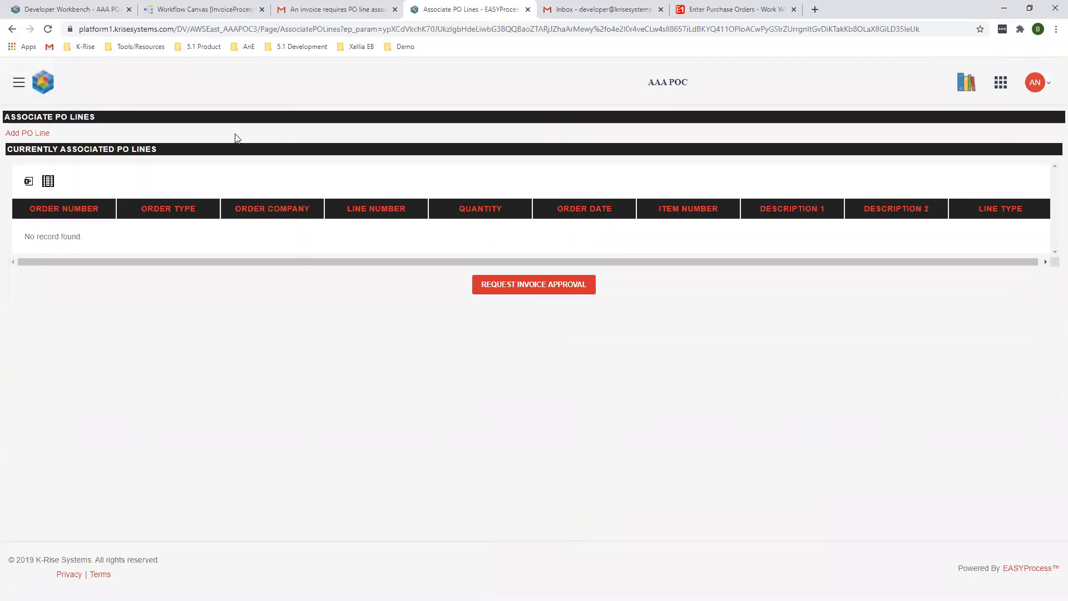
click(34, 135)
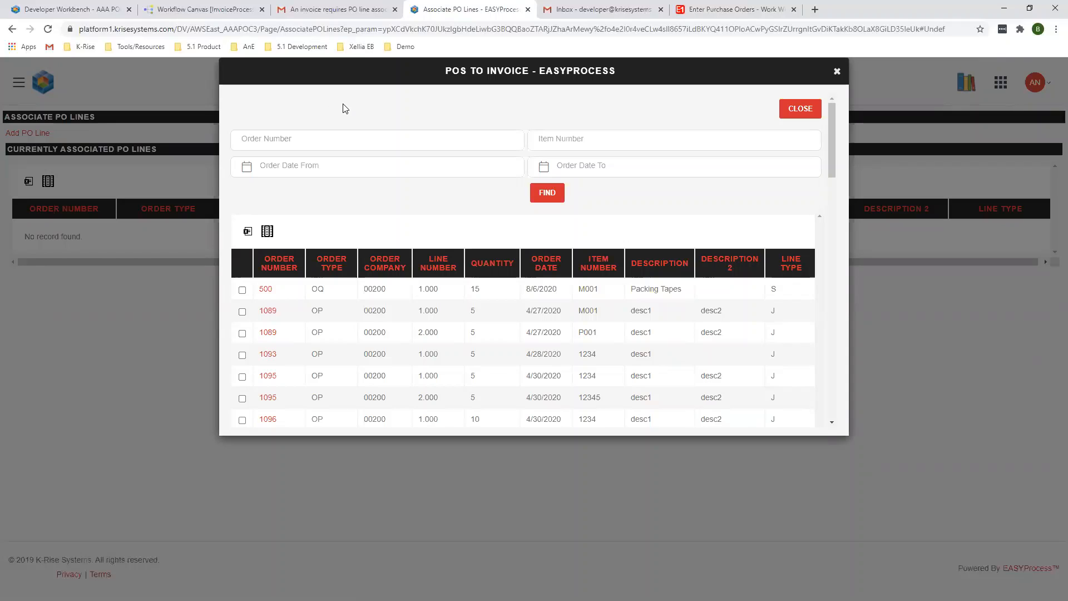
click(203, 9)
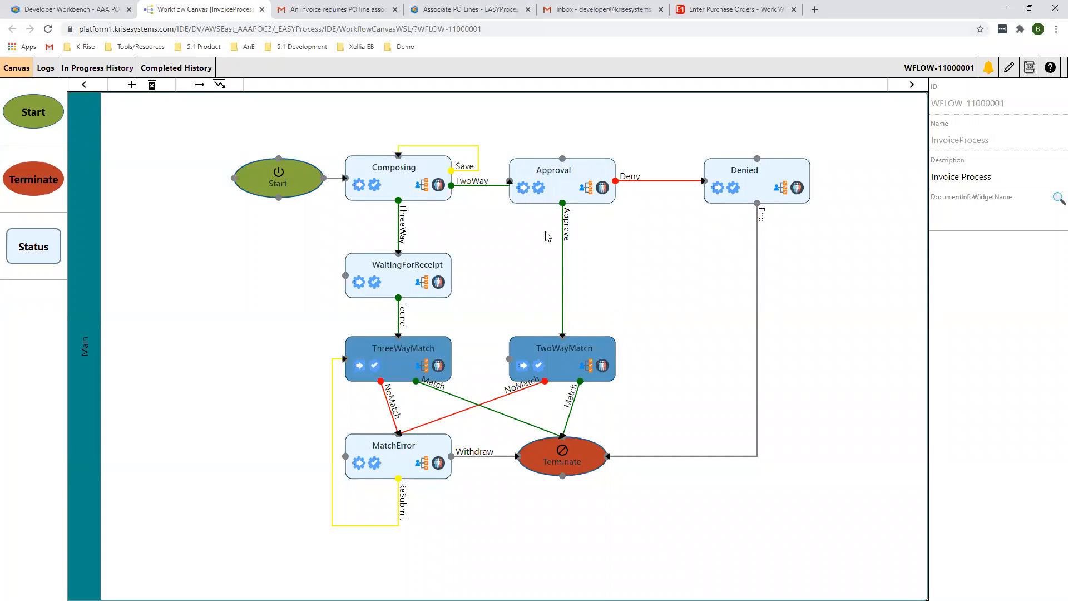
click(466, 8)
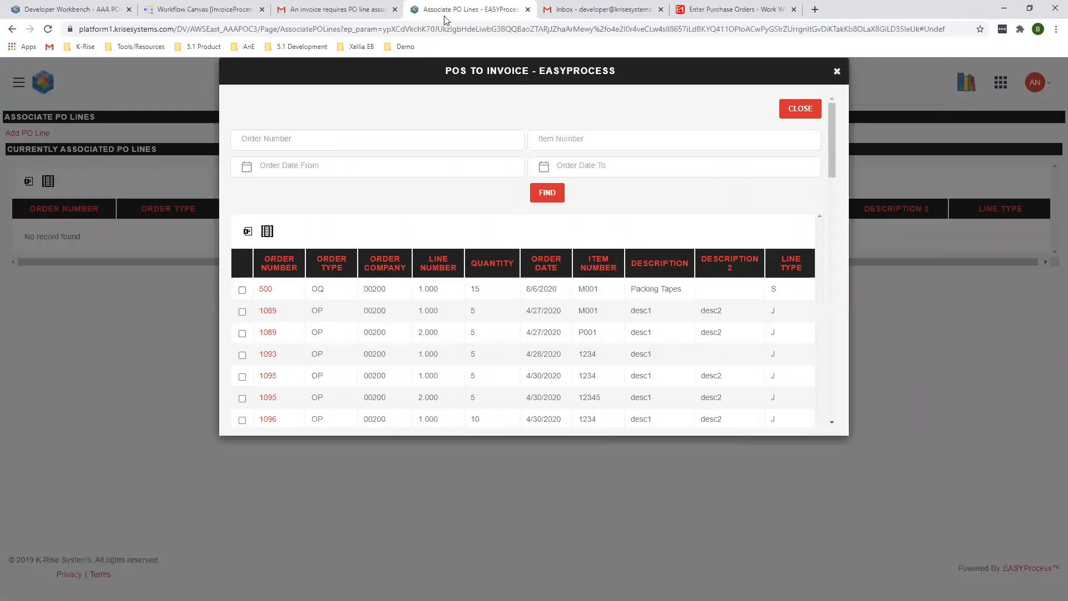
Filter the purchase order lines available for invoicing by the purchase order number
click(312, 136)
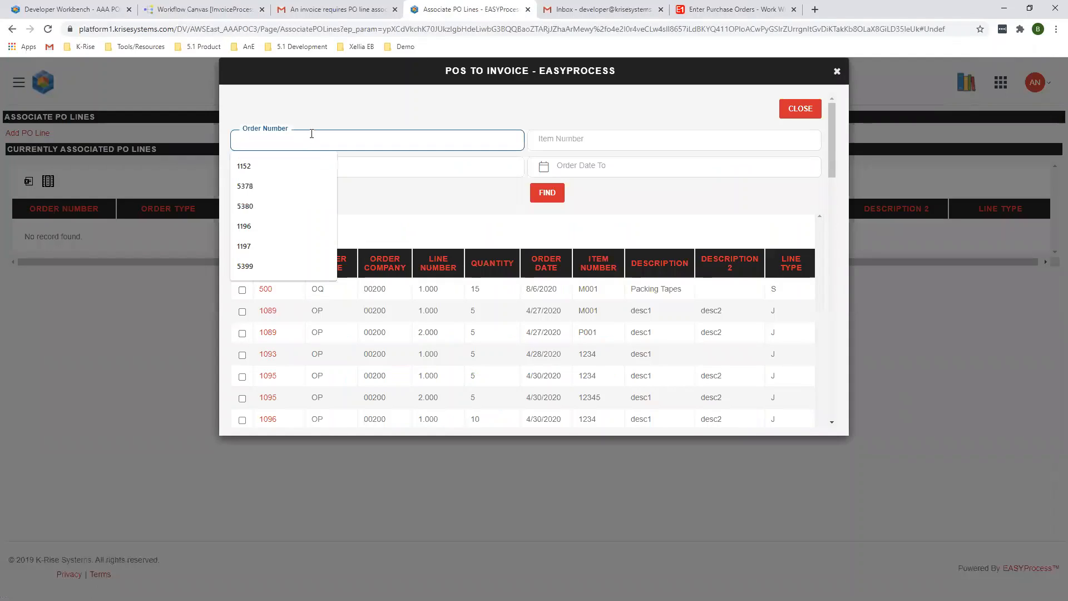
text(5398)
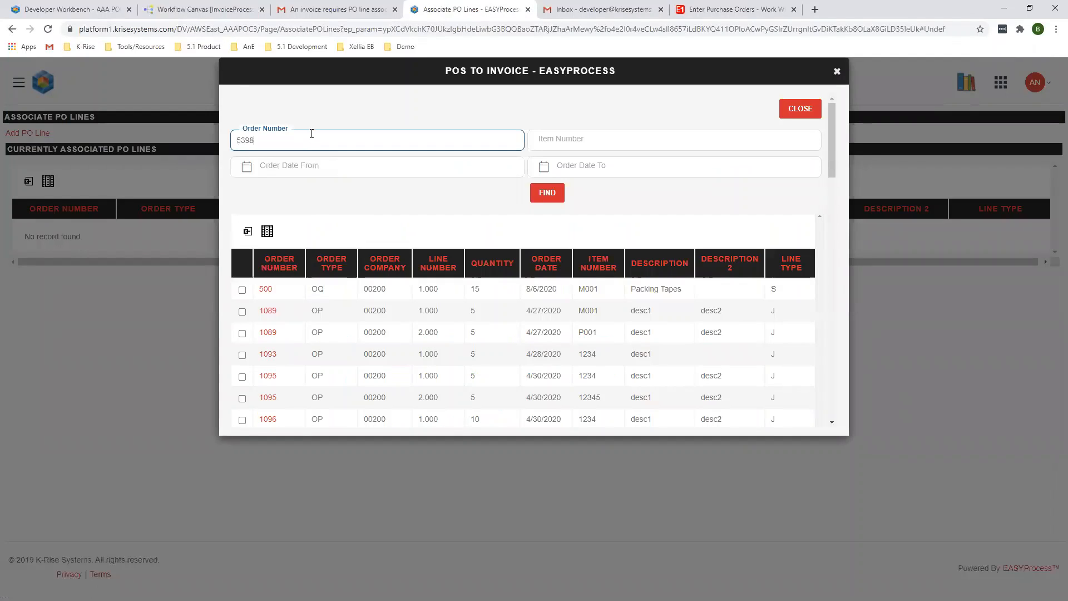
click(544, 195)
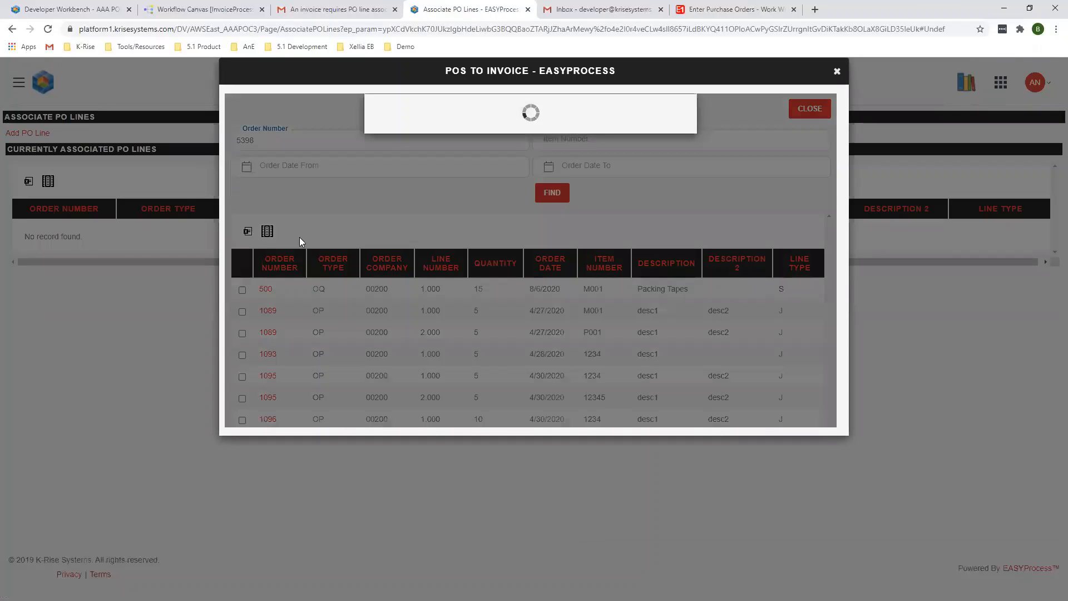
Associate line 1.000 of the filtered purchase order, item M001, with the invoice
click(242, 303)
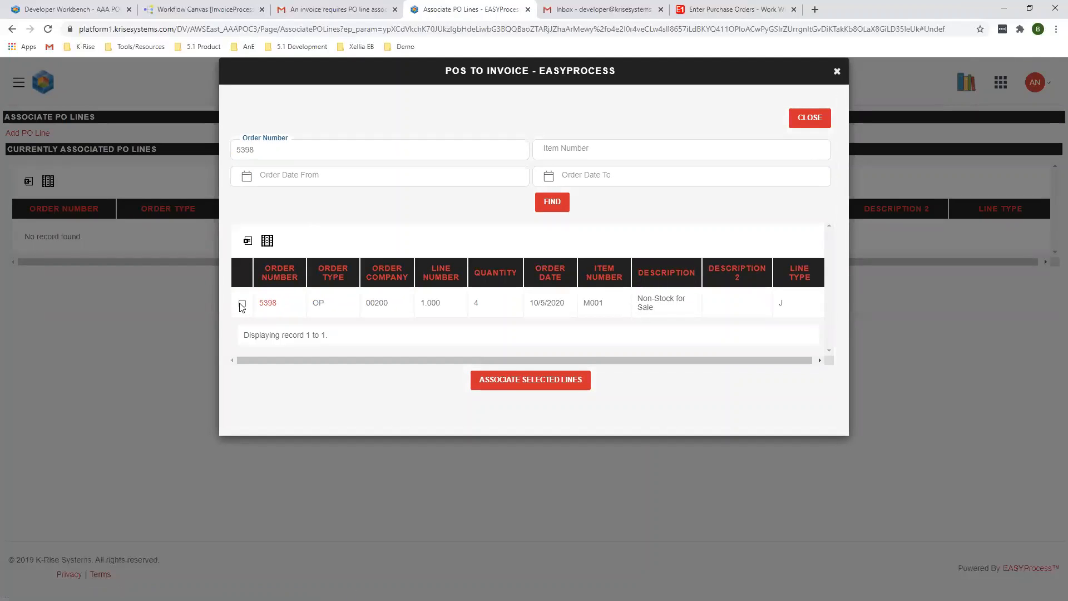
click(533, 383)
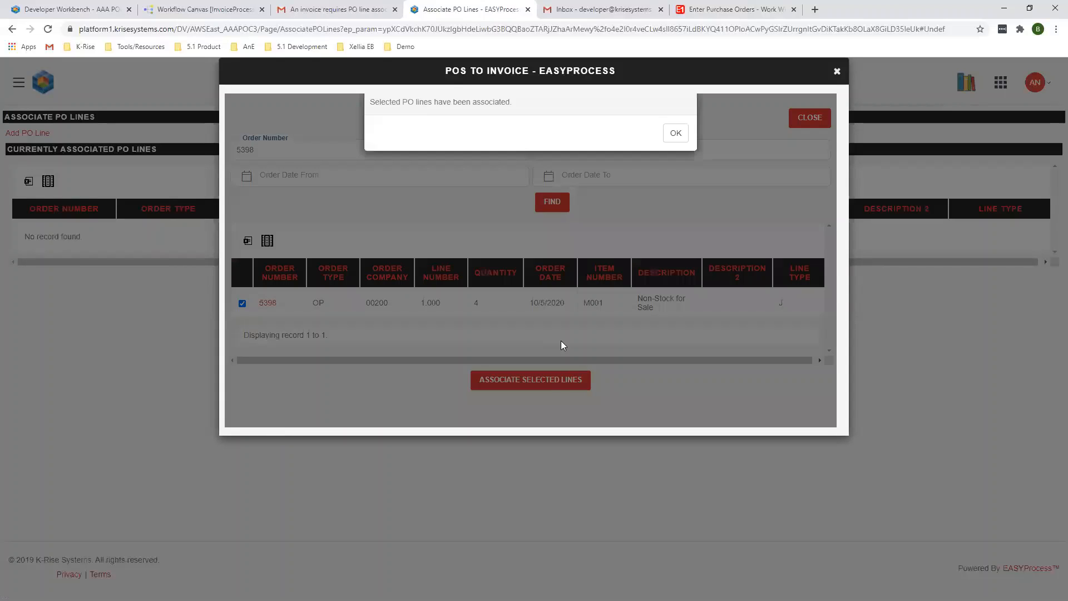
click(675, 140)
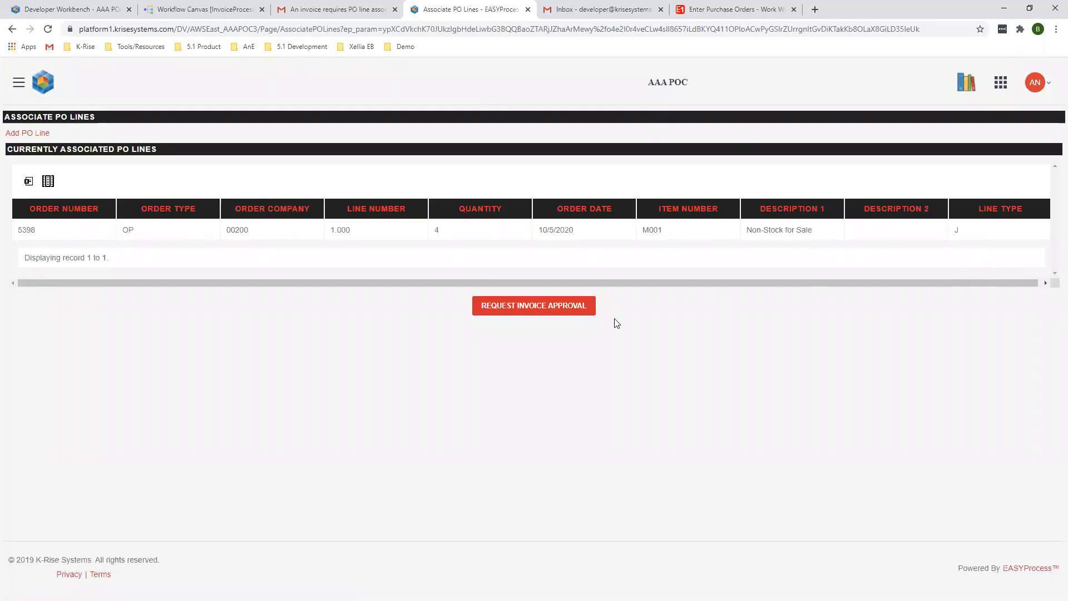
Request approval of the invoice, checking the Approval status in the InvoiceProcess workflow diagram
click(562, 312)
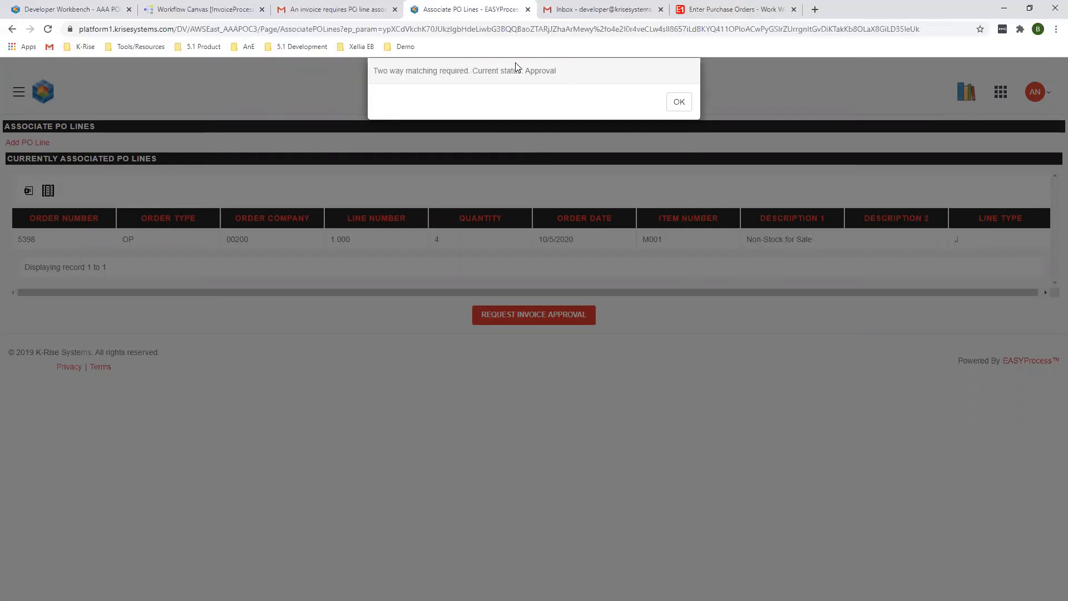
click(226, 14)
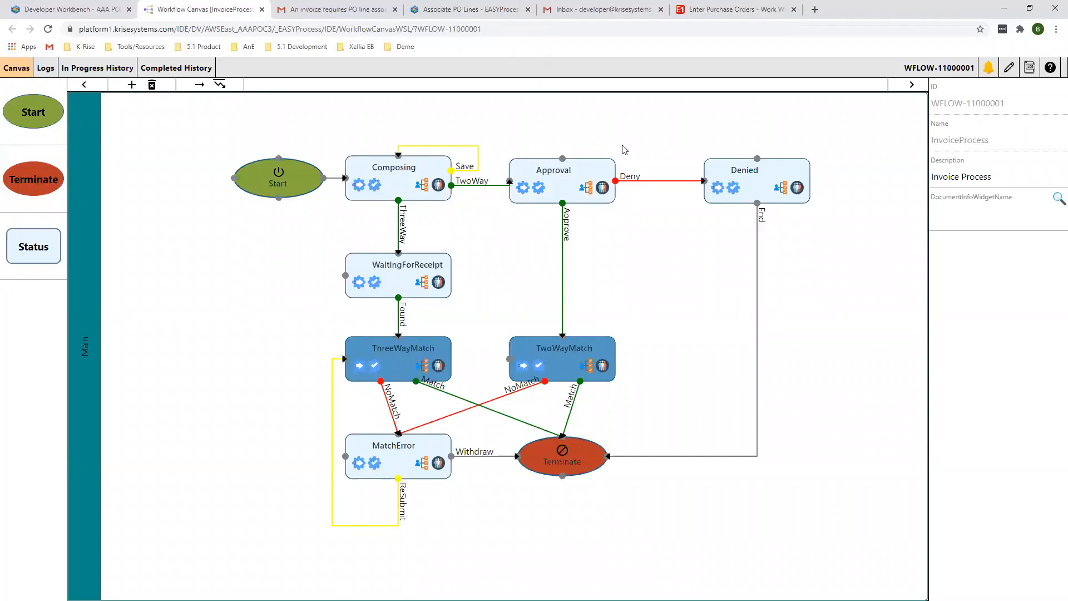
click(492, 10)
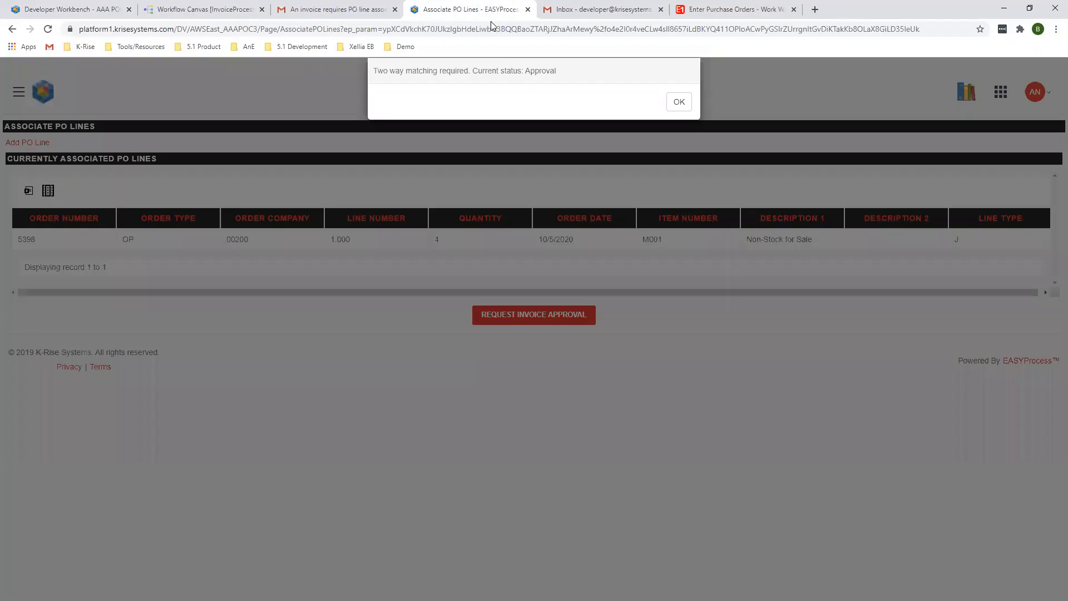
click(680, 102)
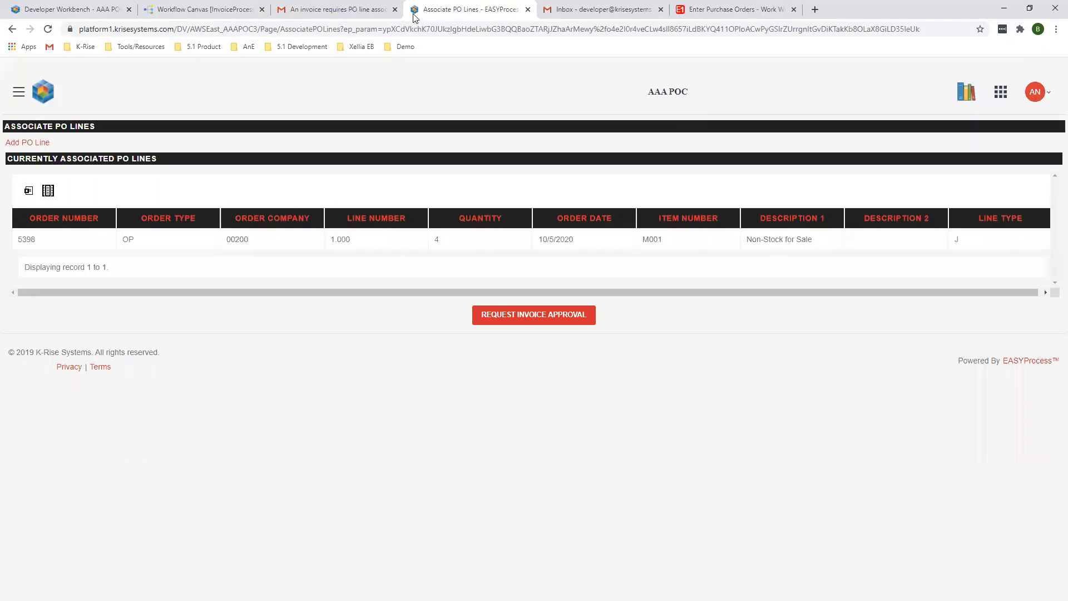
Switch to Gmail, refresh the Developer Emails and review the invoice header, lines and associated PO lines in "Invoice is awaiting approval"
click(356, 10)
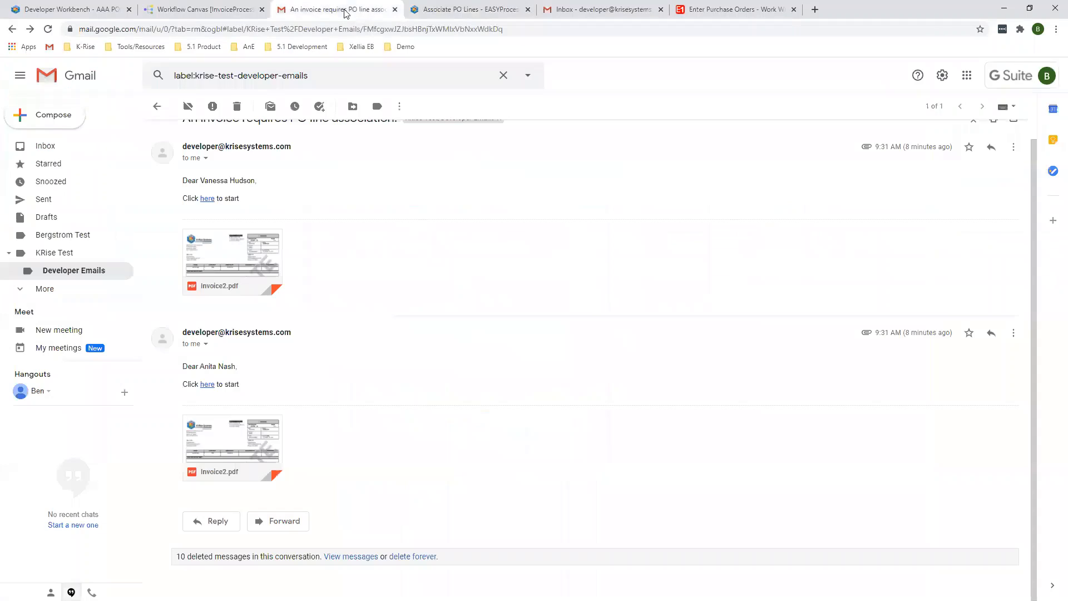
click(157, 106)
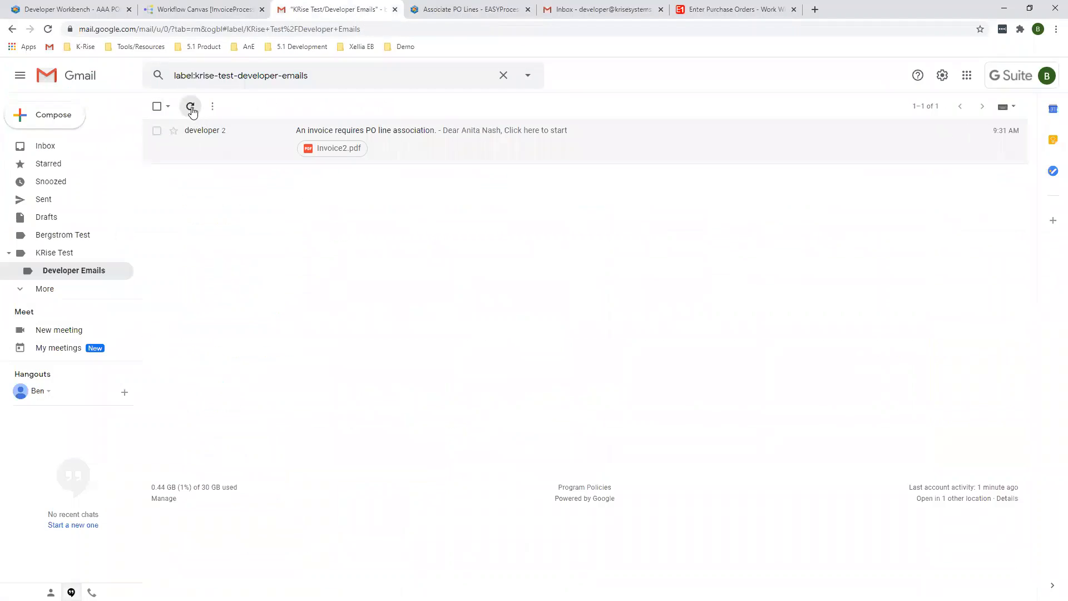
click(190, 106)
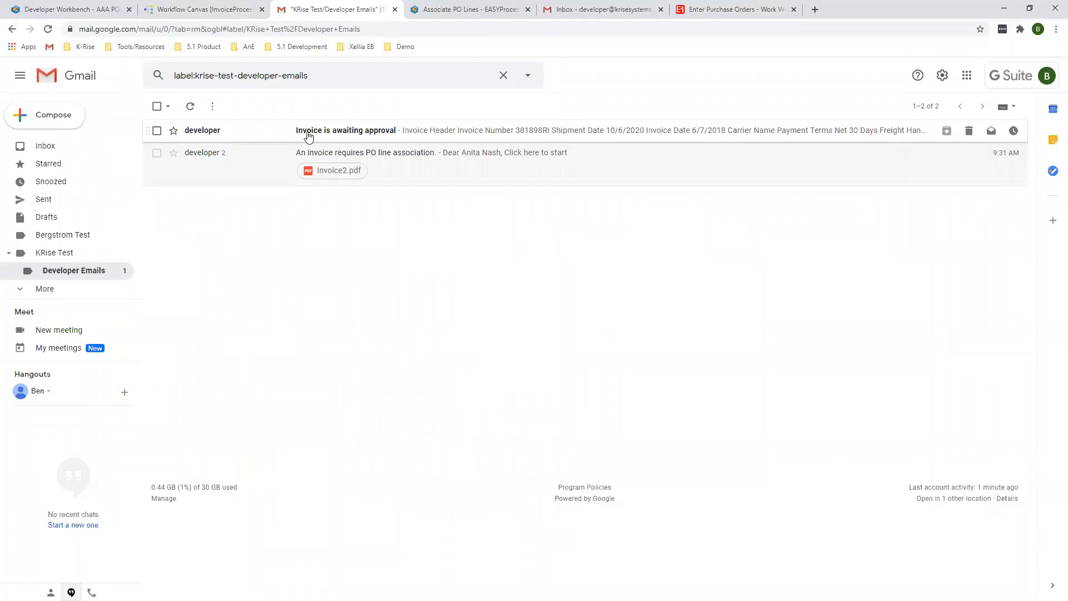
click(225, 135)
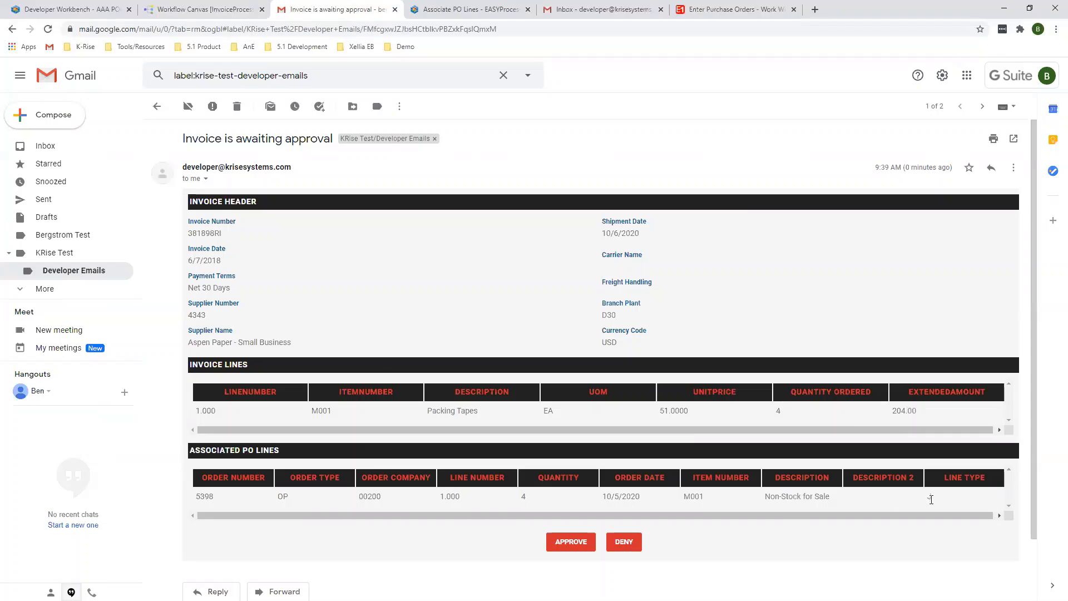
scroll(667, 334, down, 2)
scroll(614, 312, up, 1)
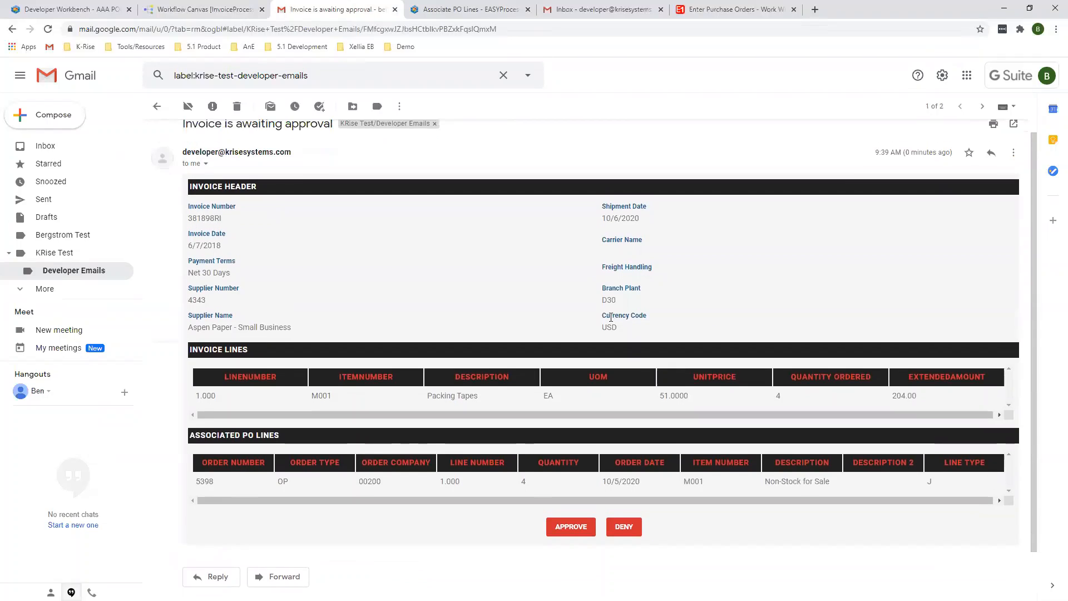
scroll(612, 312, down, 1)
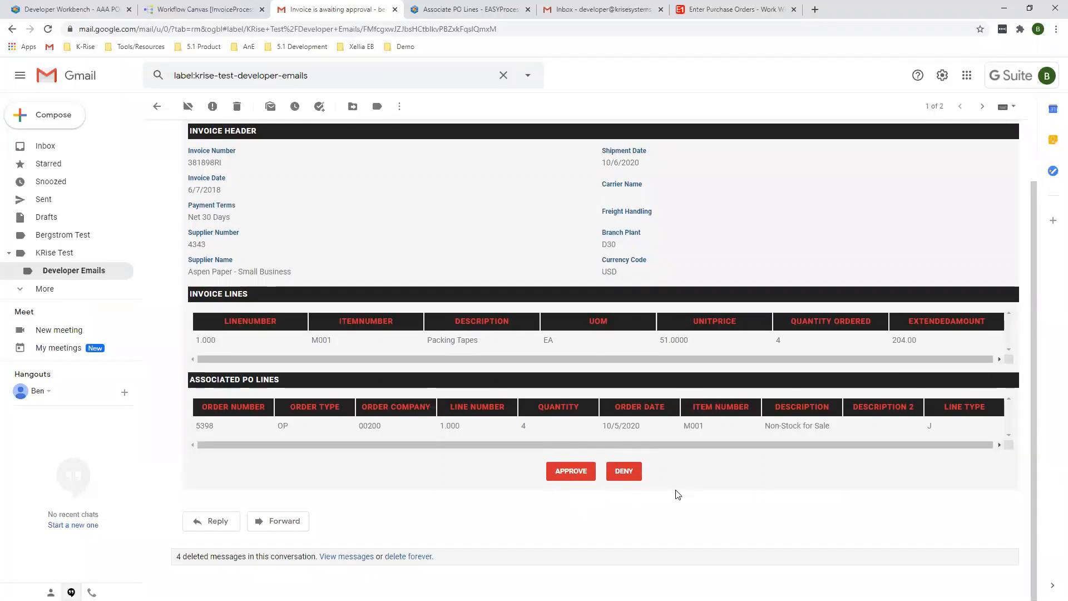
scroll(676, 495, up, 1)
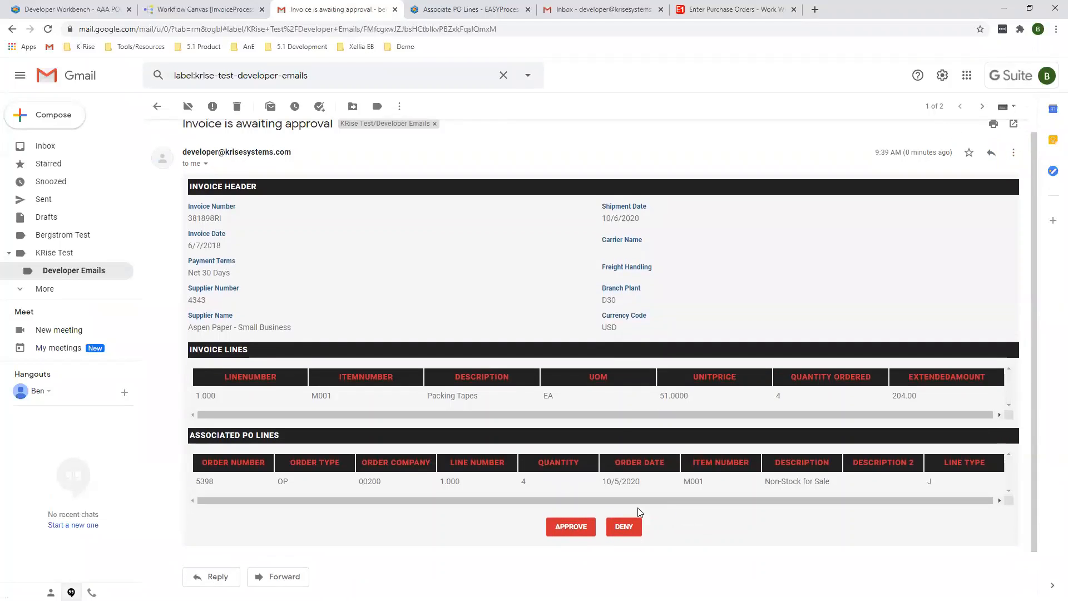
Deny the invoice from the approval email with the reason "Wrong PO" and close the response page
click(624, 527)
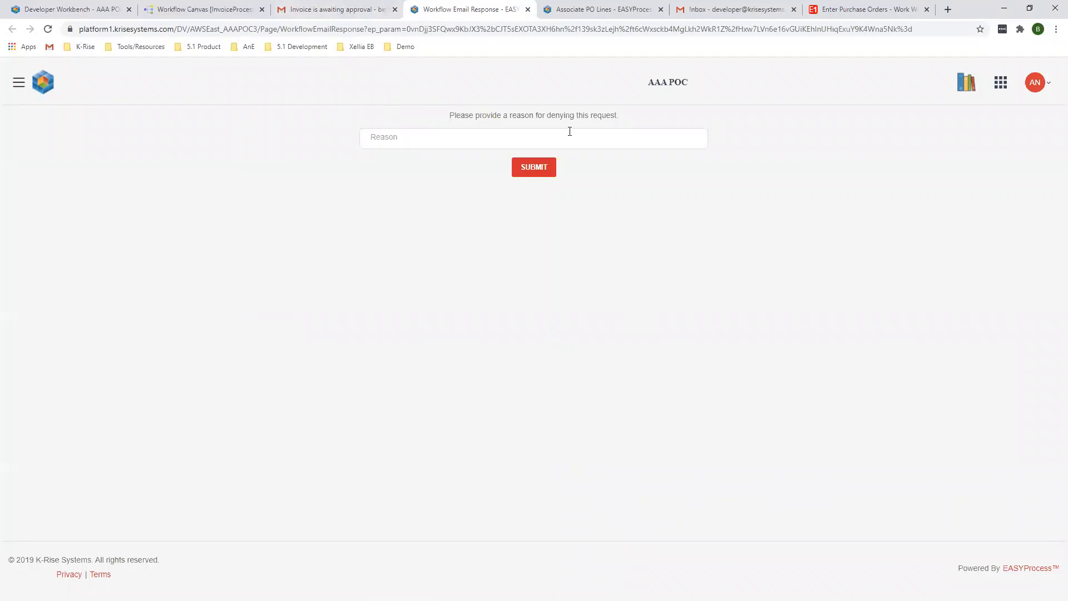
click(532, 146)
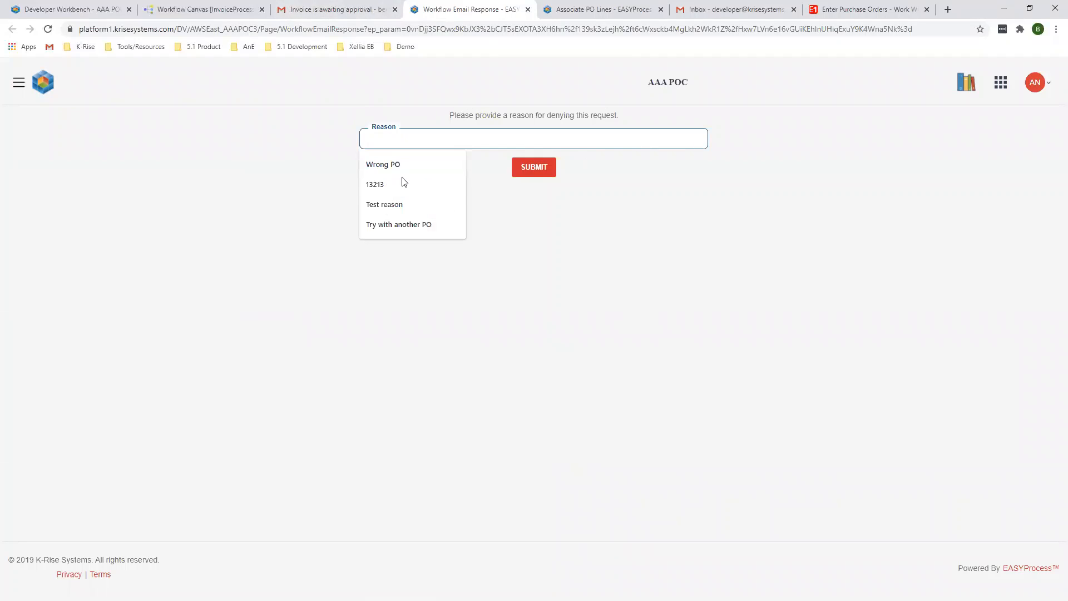
click(392, 165)
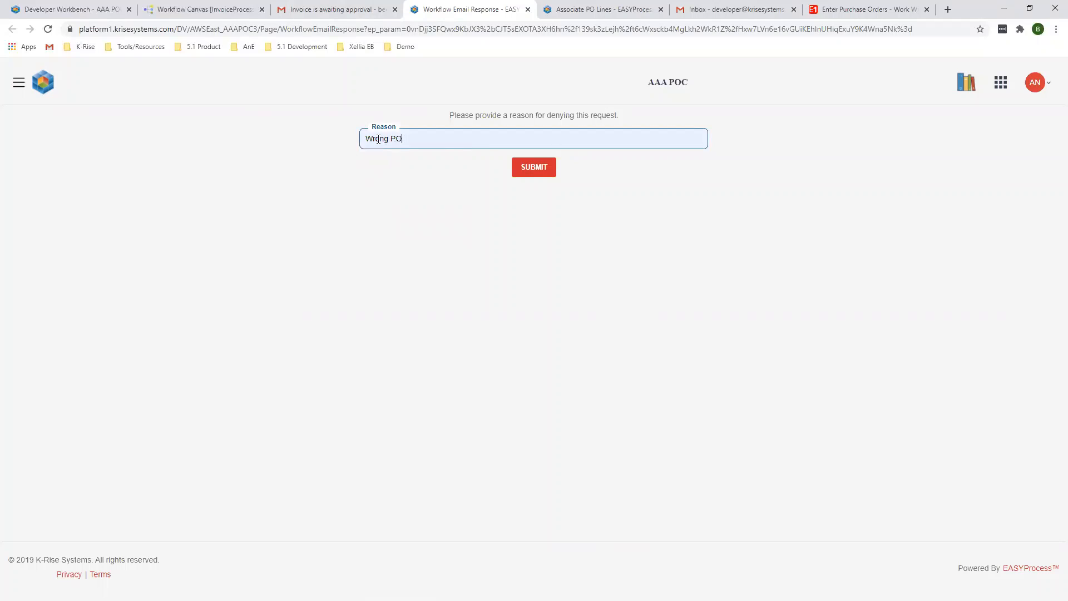
click(535, 171)
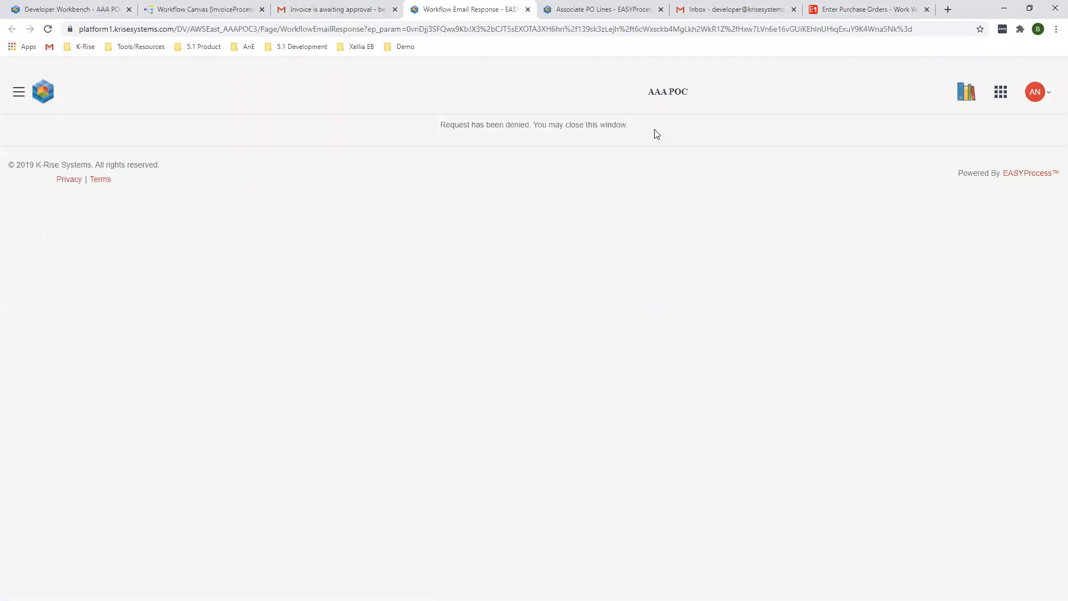
click(527, 9)
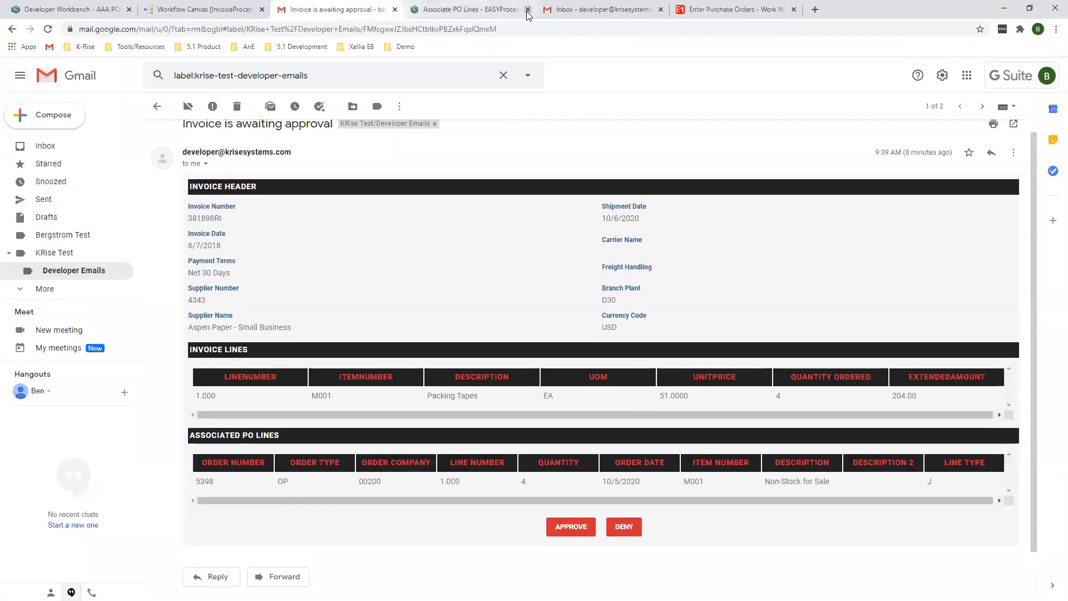
Refresh the Developer Emails, check the denial reason in the "Invoice request has been denied." email and return to the list
click(156, 106)
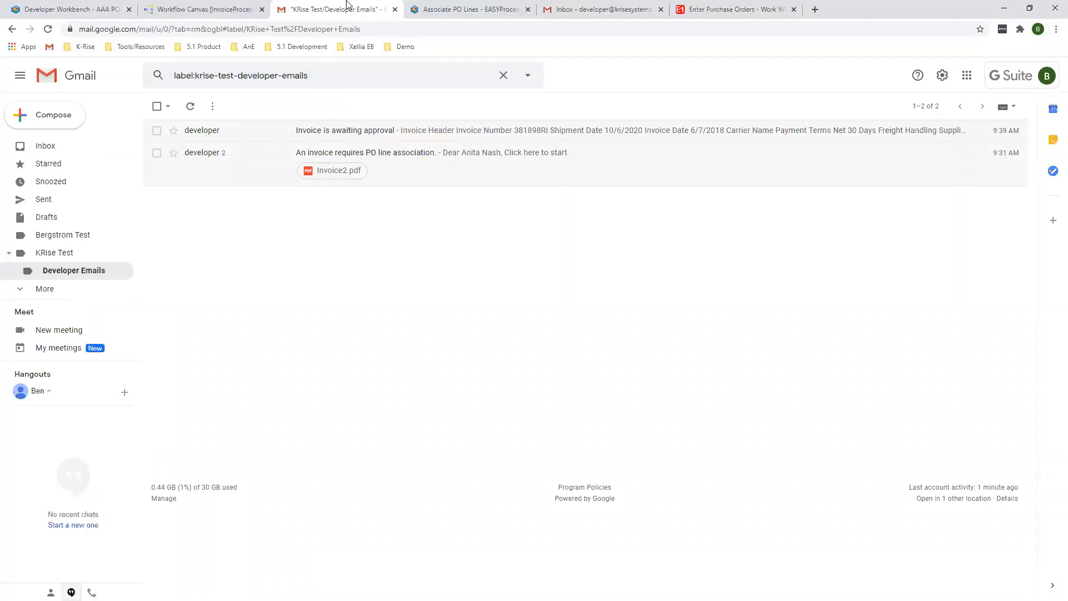
click(191, 106)
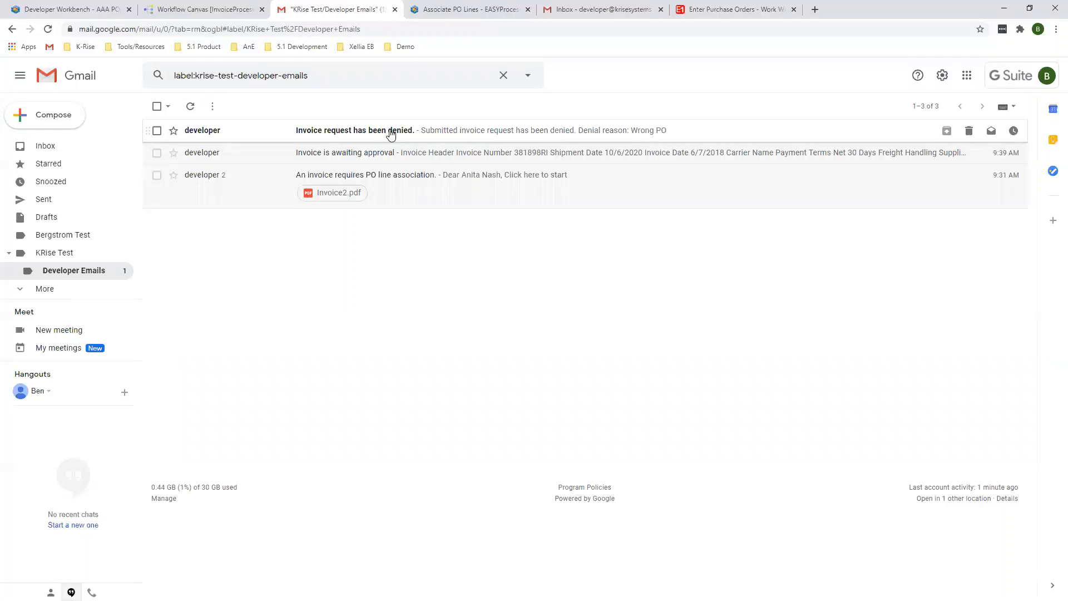
click(212, 132)
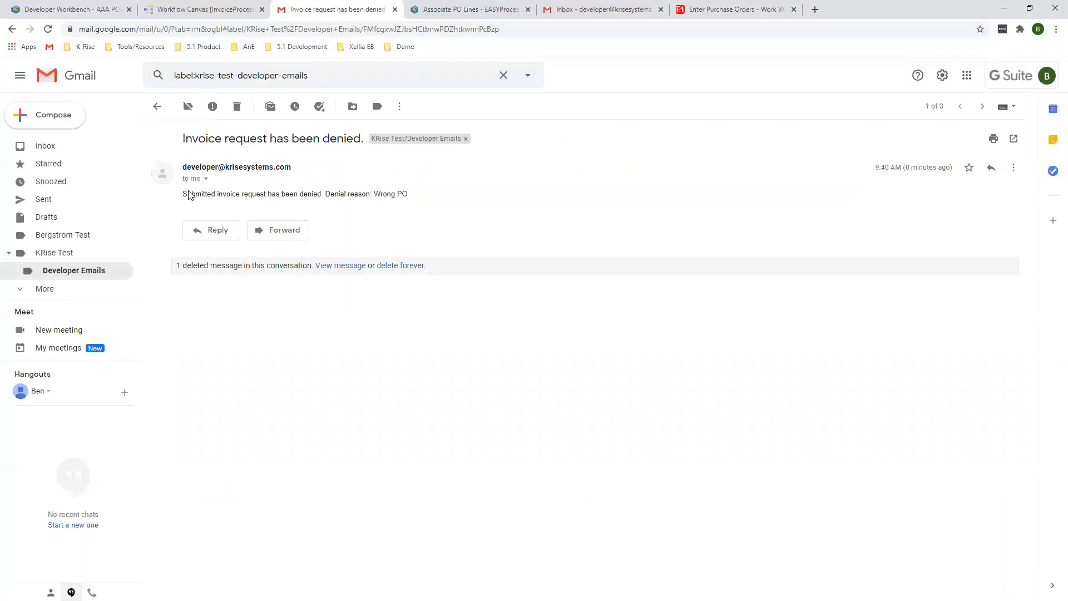
drag(407, 193, 381, 196)
click(377, 197)
click(157, 106)
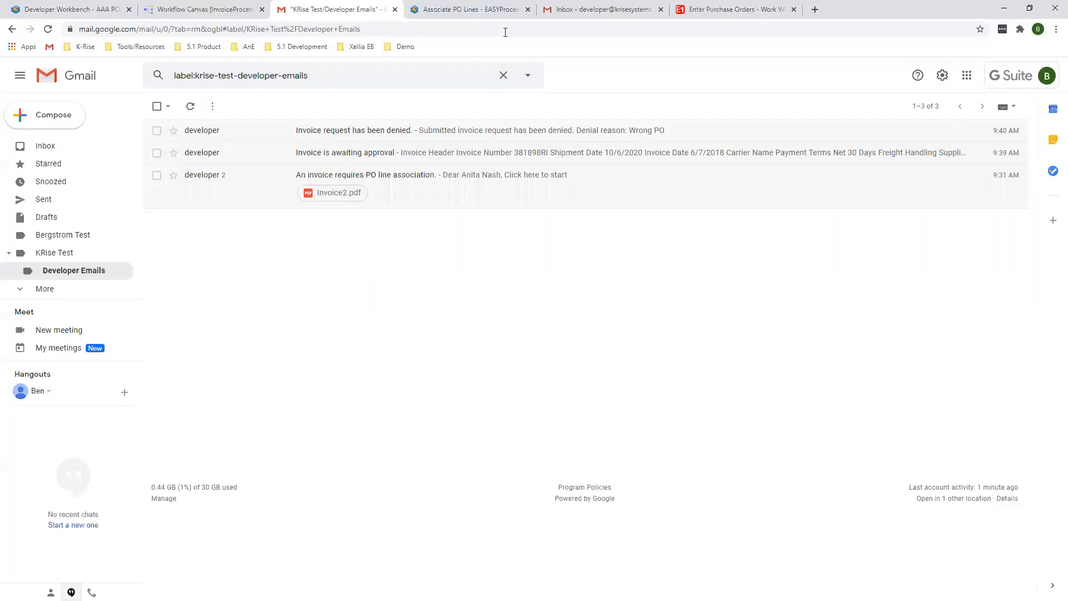
Switch to EASYProcess, log out and log back in with the saved credentials
click(498, 8)
click(1031, 97)
click(1028, 122)
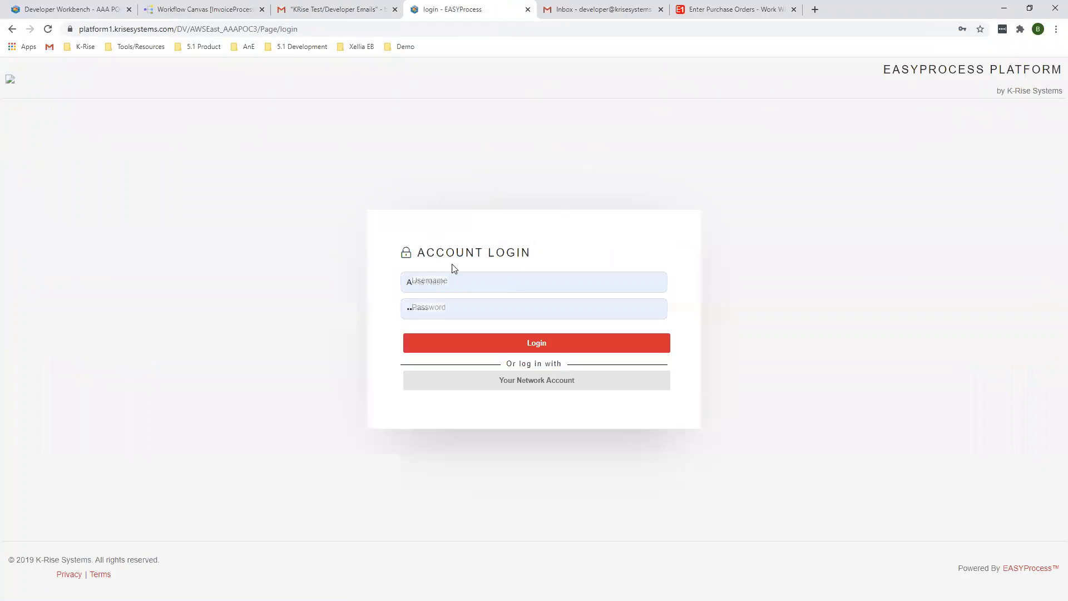
click(518, 344)
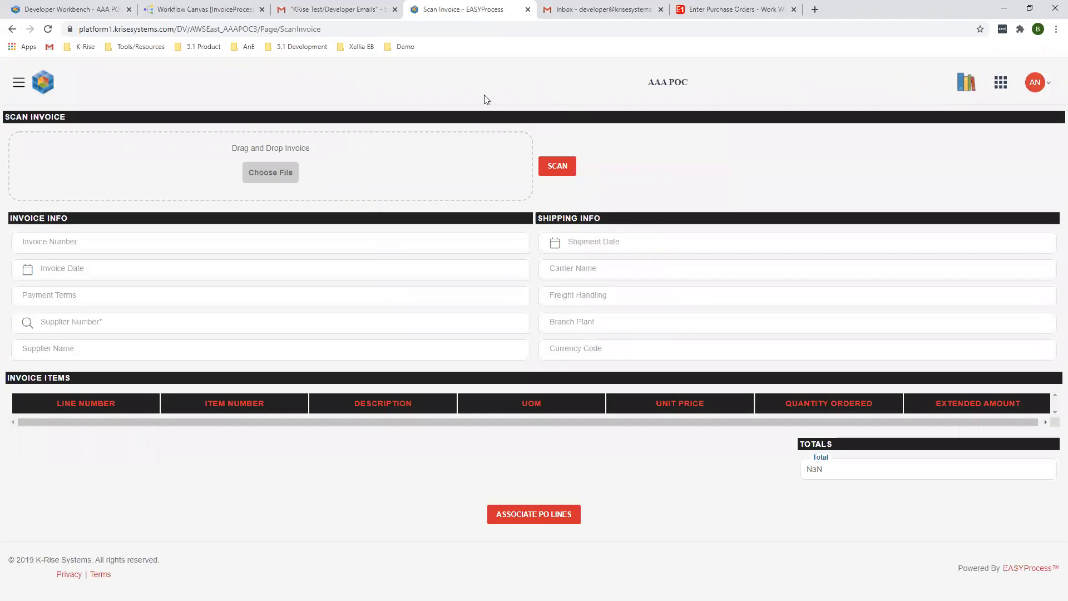
Upload Invoice2.pdf to the Scan Invoice form, scan it and review the extracted invoice and item details
click(598, 7)
click(488, 6)
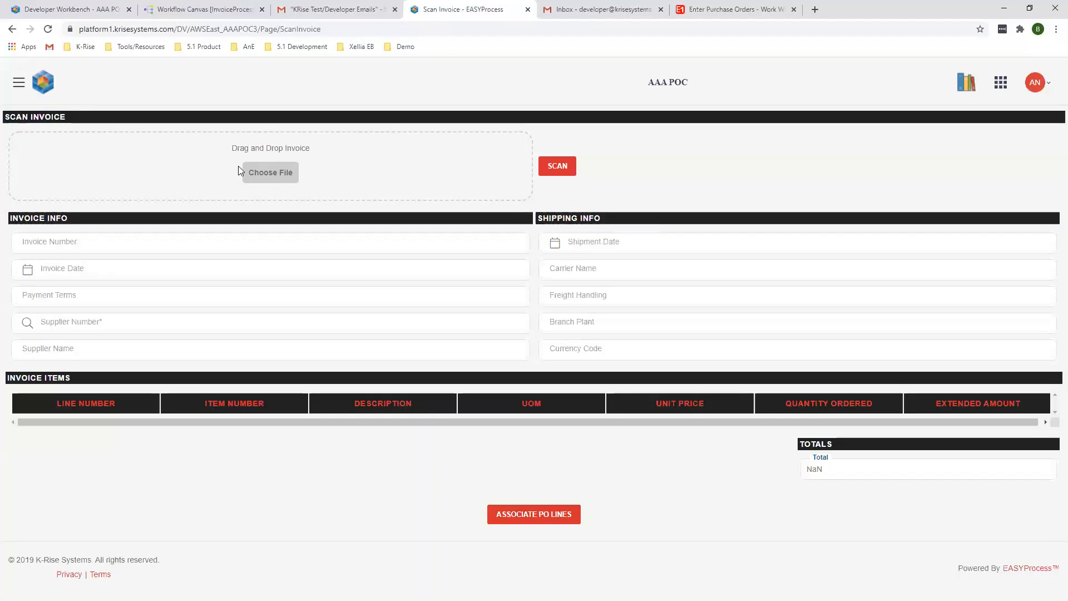
click(258, 177)
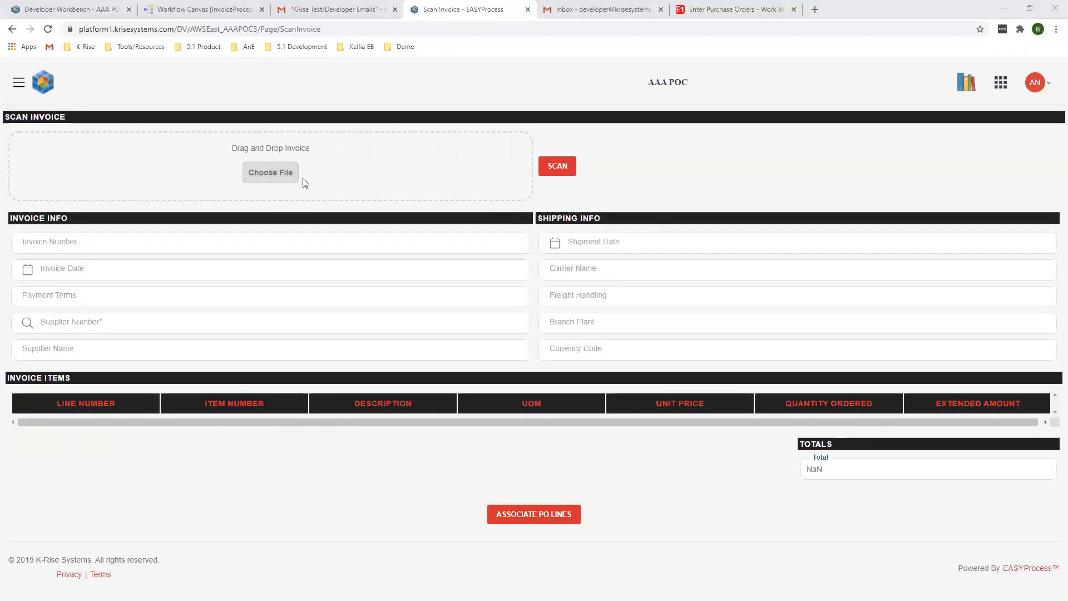
click(143, 90)
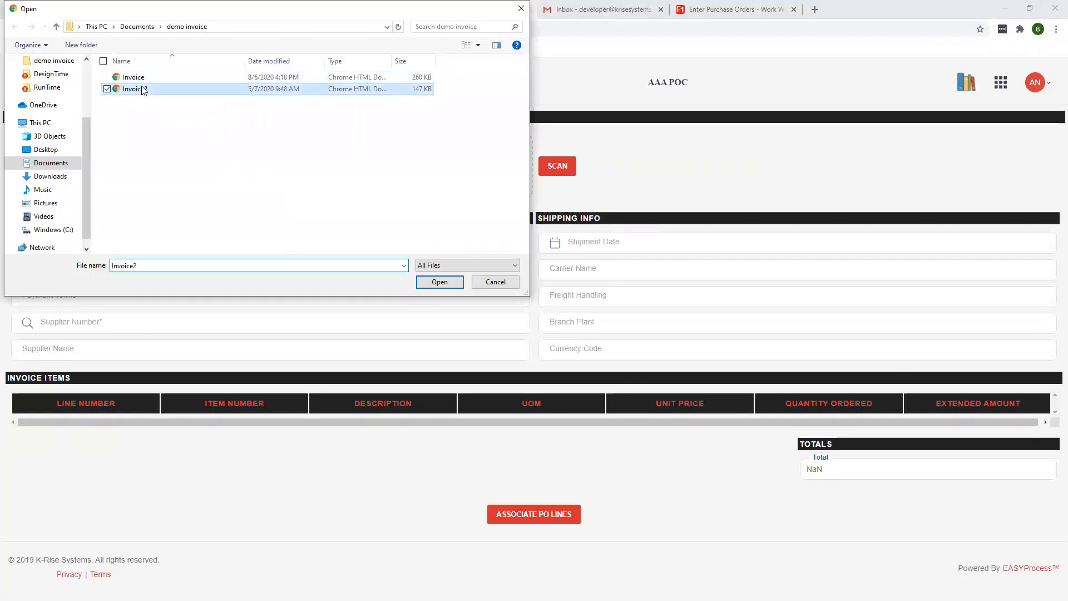
double_click(142, 90)
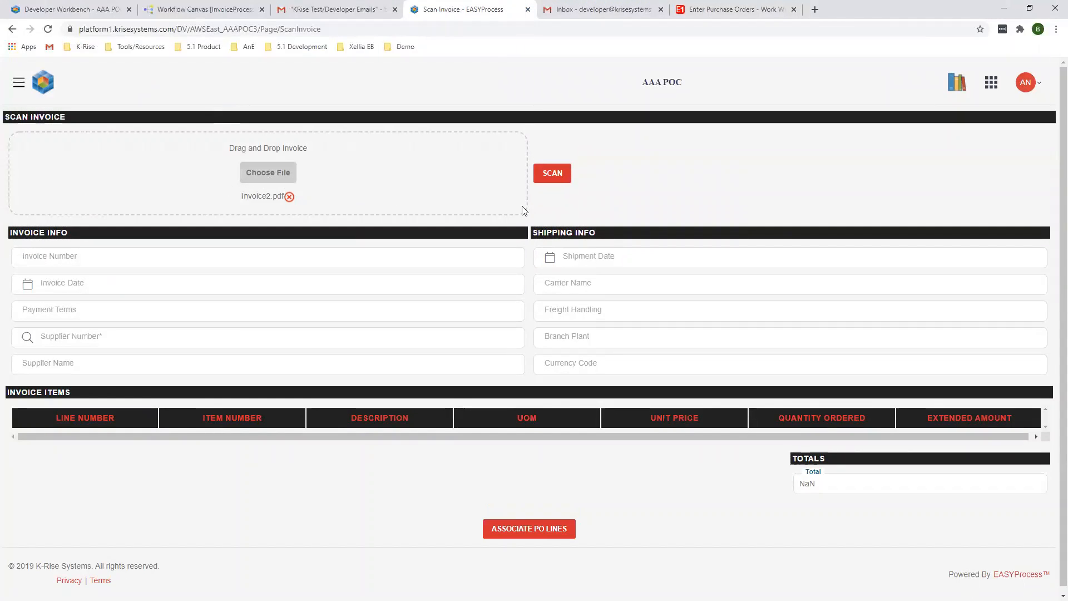
click(557, 176)
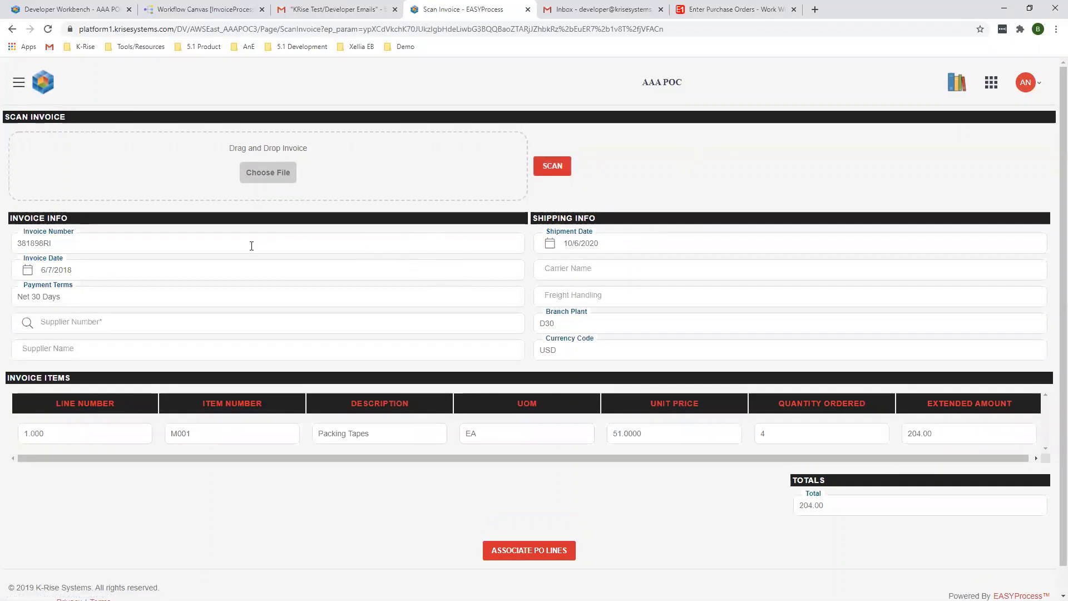
scroll(705, 480, down, 1)
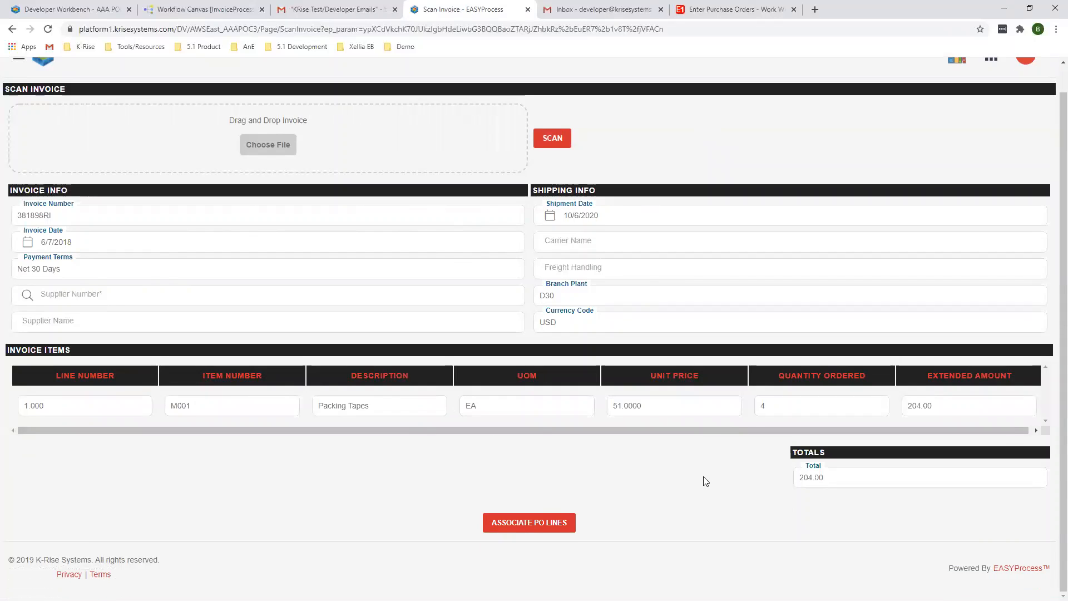
scroll(538, 434, up, 1)
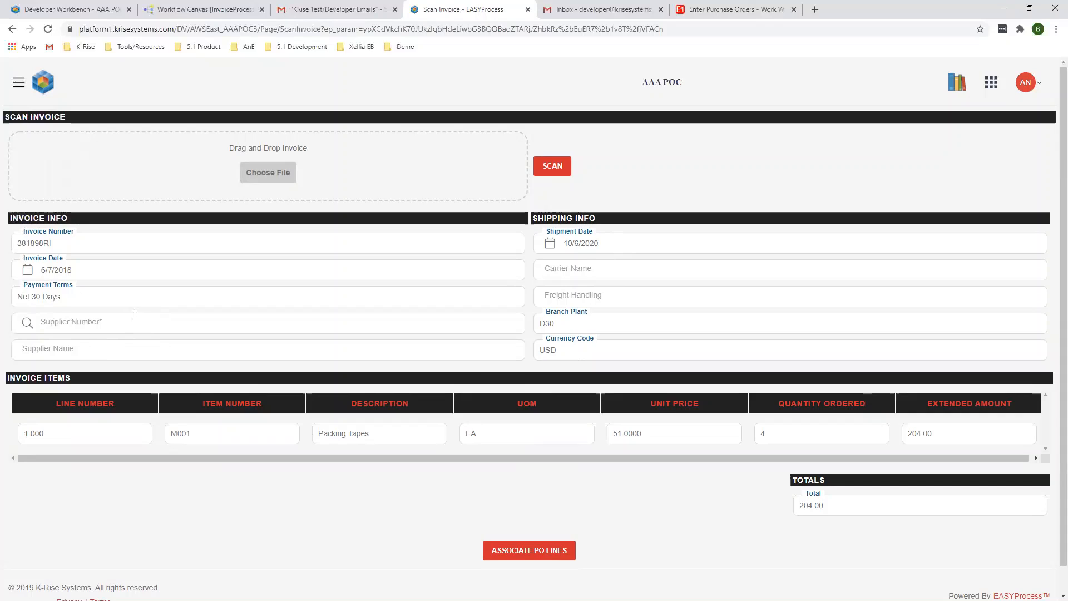
Look up the supplier with the keywords "aspen paper" and assign Aspen Paper - Small Business to the scanned invoice
click(117, 324)
click(111, 311)
click(591, 6)
click(463, 9)
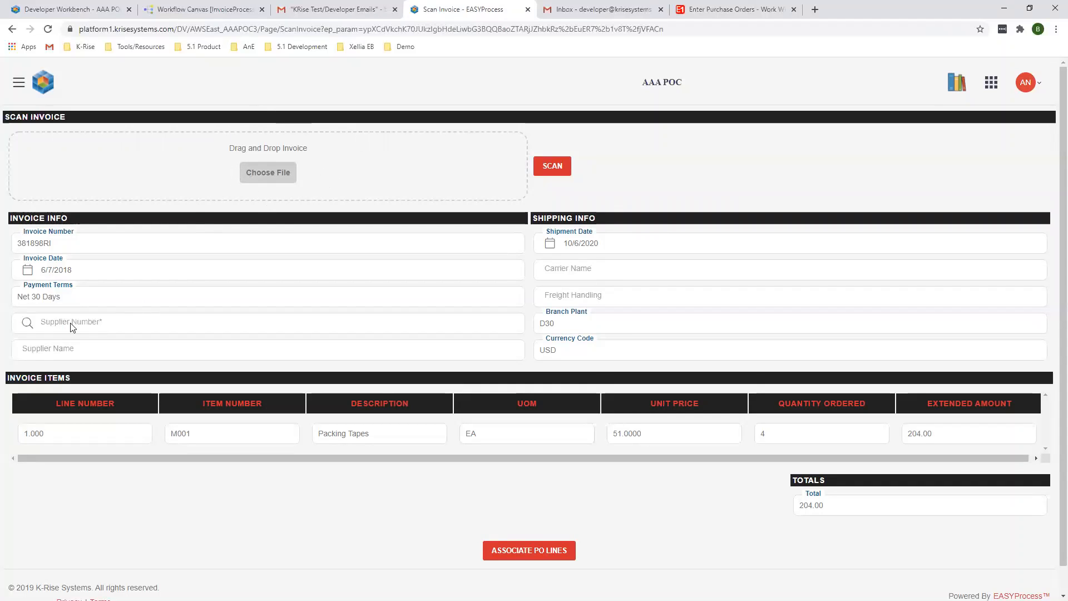
click(29, 324)
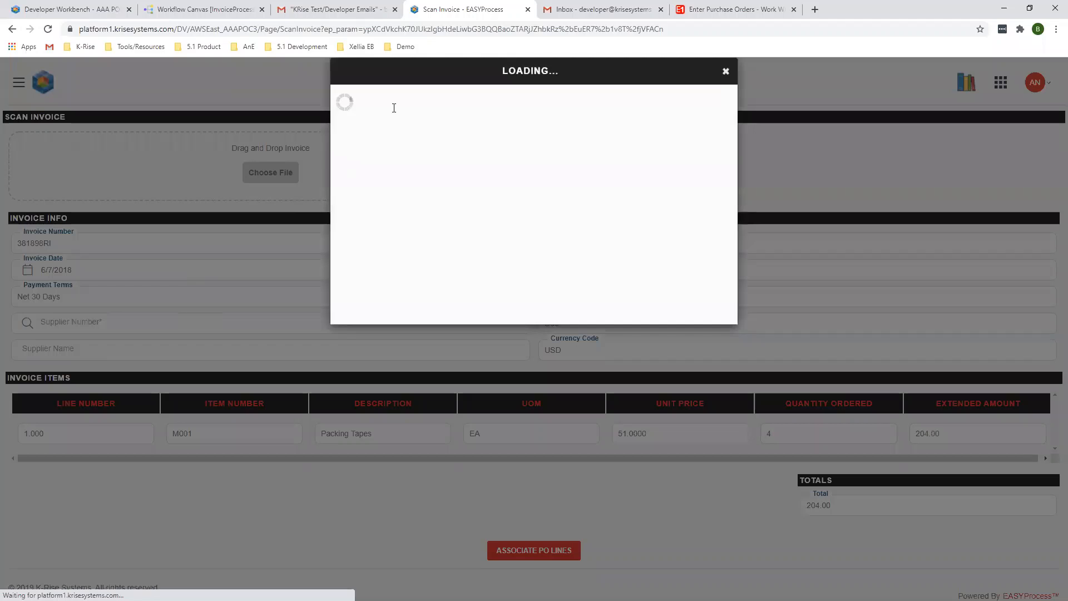
click(396, 111)
text(aspen paper)
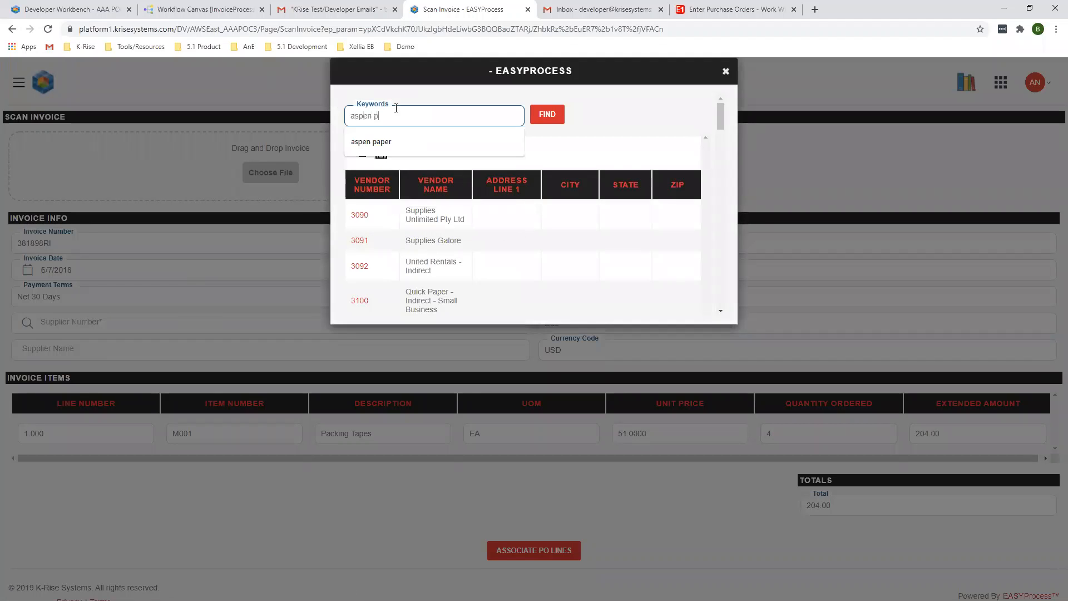
click(549, 114)
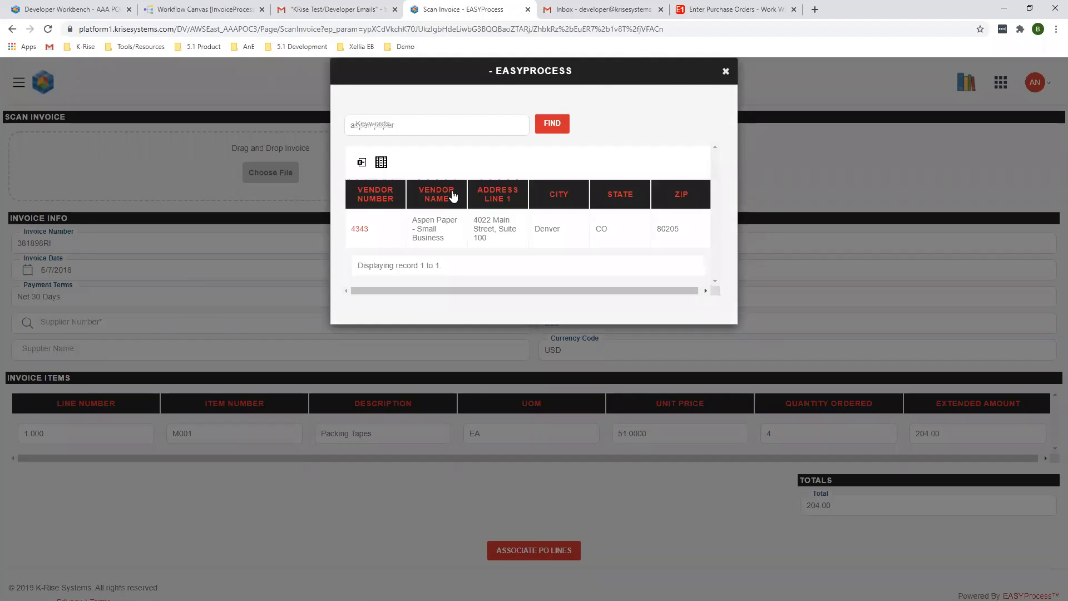
click(359, 230)
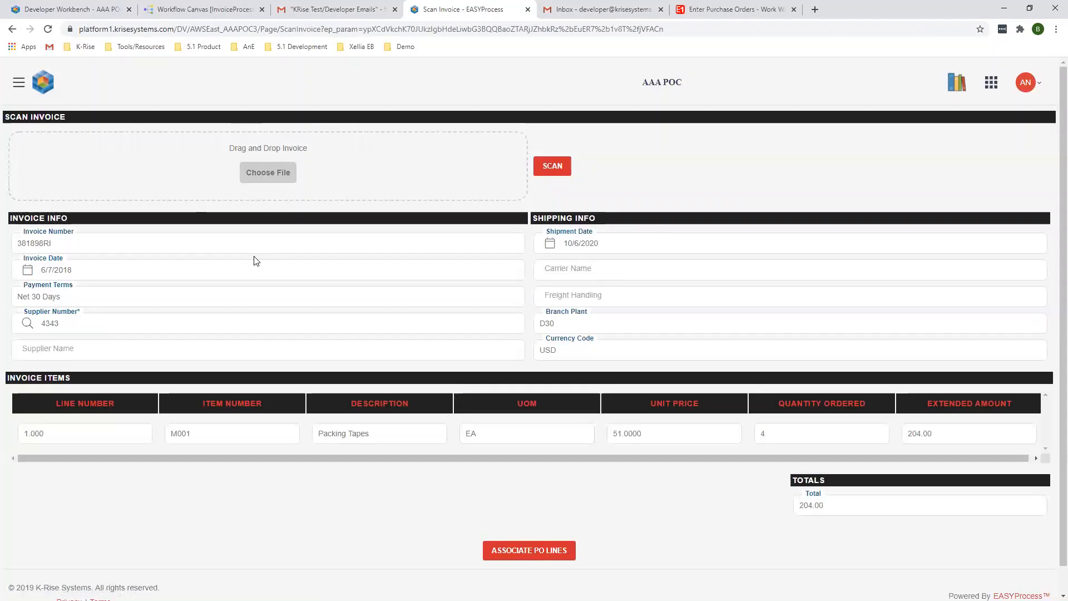
Start associating PO lines, find the purchase order by its order number and associate its M001 line with the invoice
scroll(15, 315, down, 1)
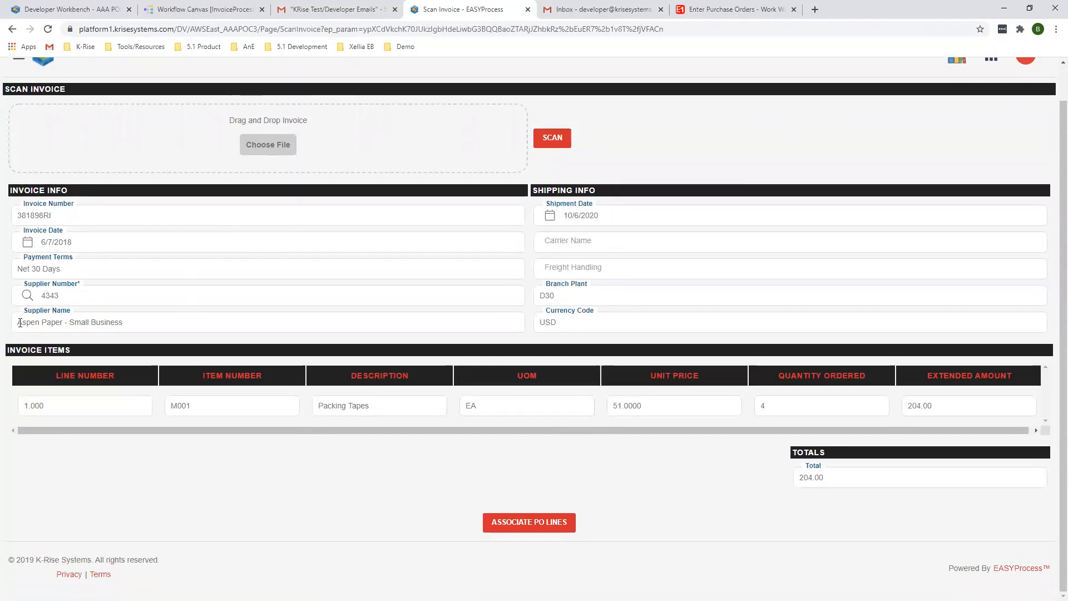
click(557, 523)
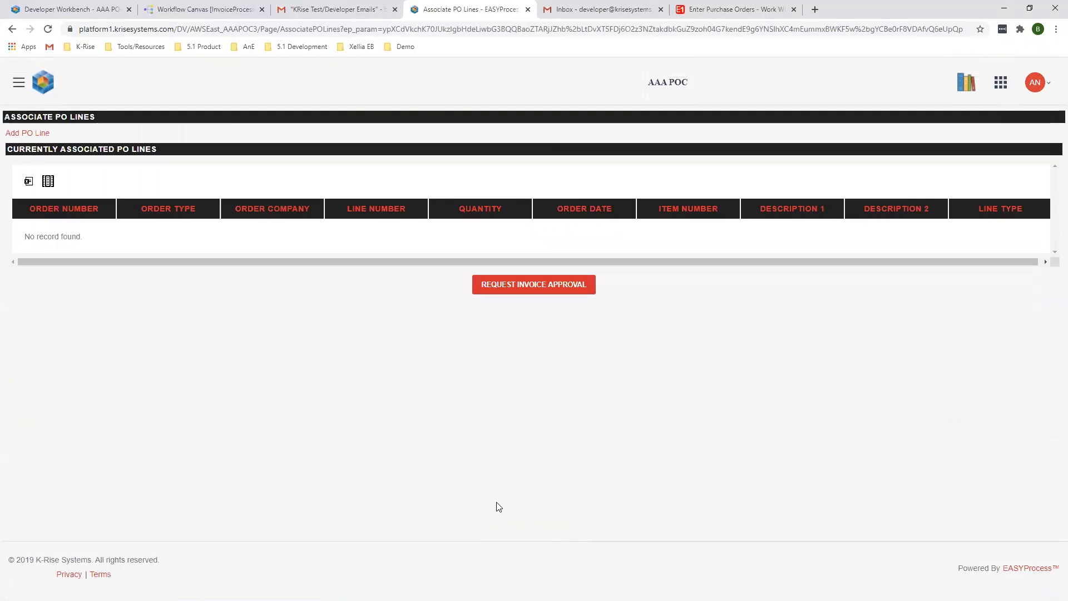
click(40, 133)
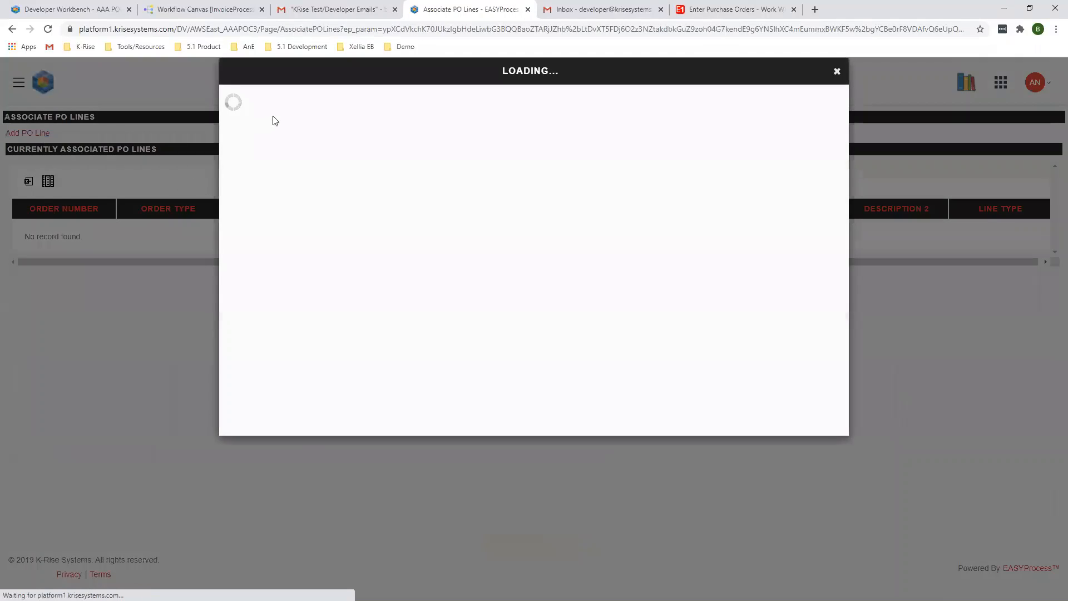
click(315, 137)
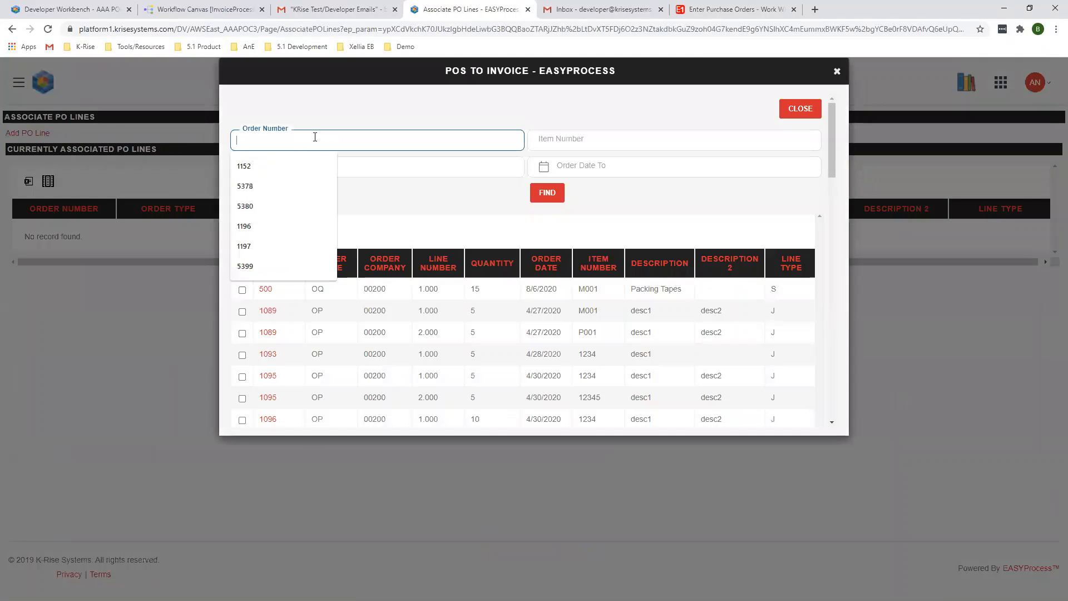
text(5400)
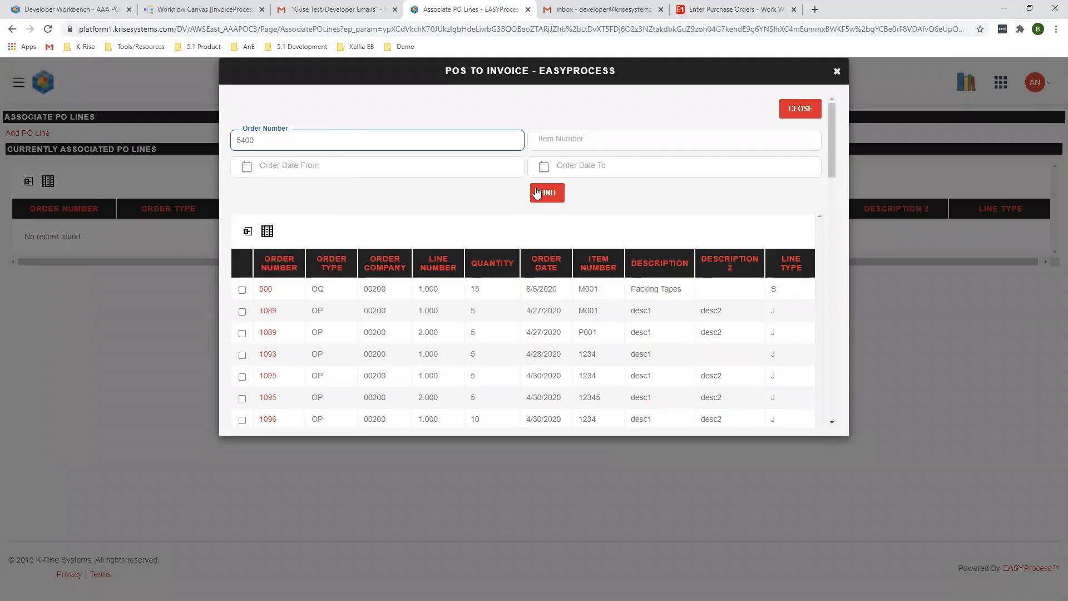
click(537, 193)
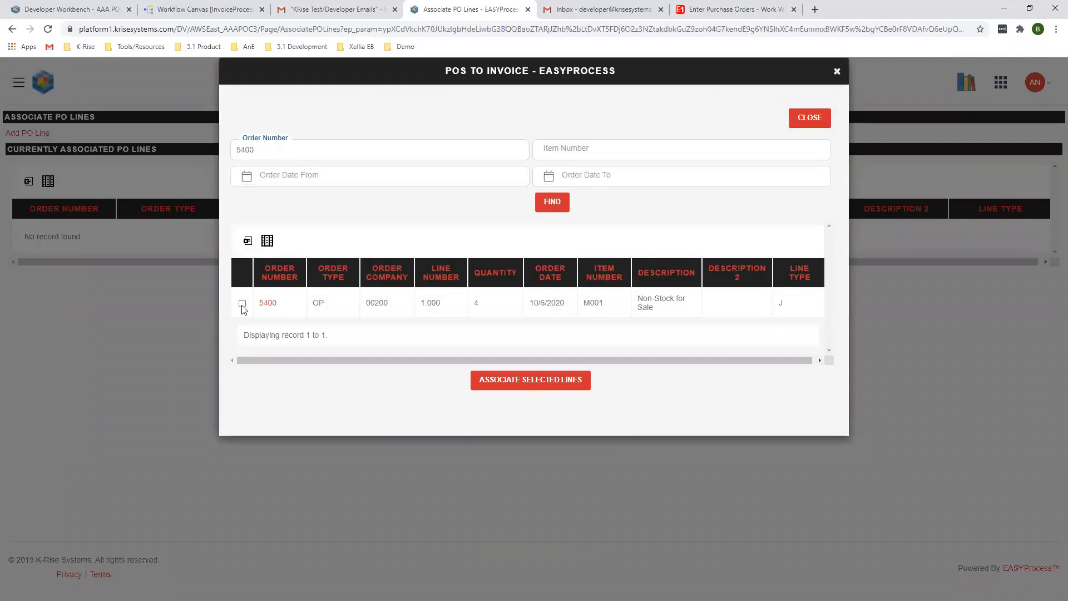
click(242, 304)
click(526, 378)
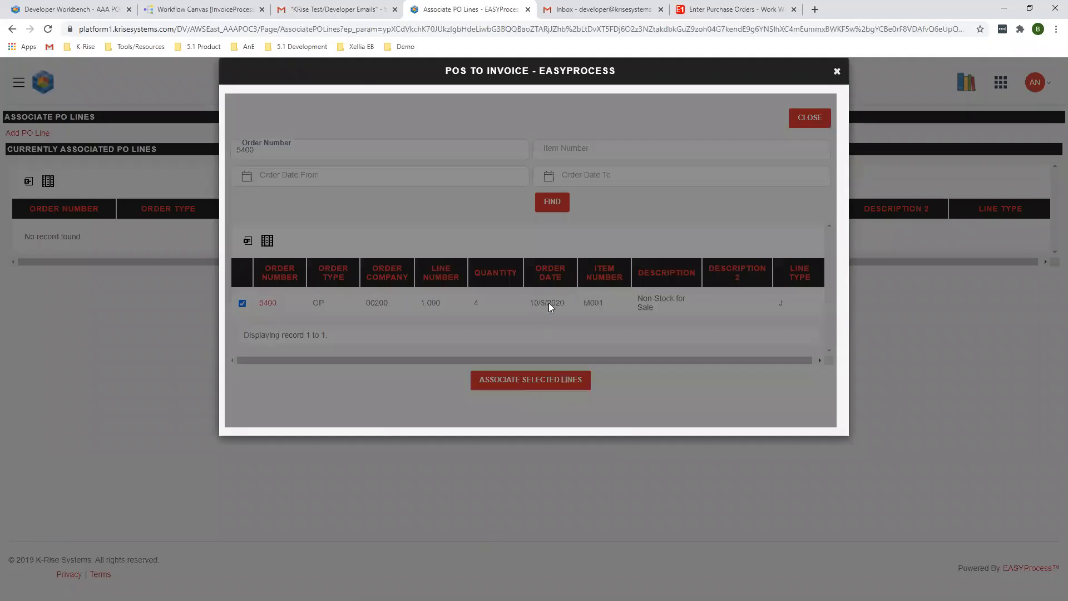
click(679, 136)
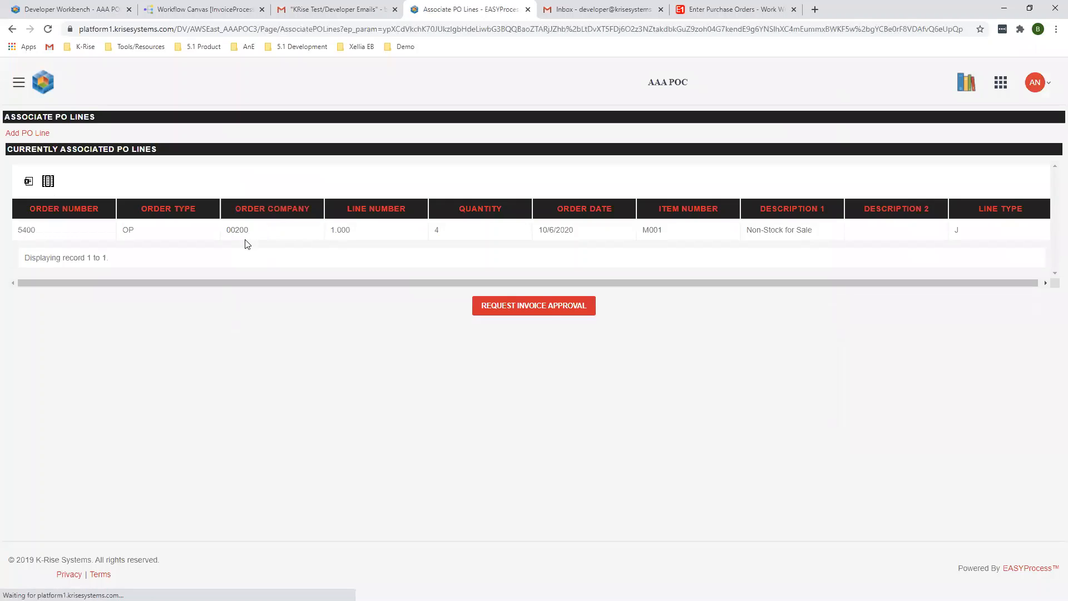
Request approval for the invoice, acknowledge the status message and log out of EASYProcess
click(542, 305)
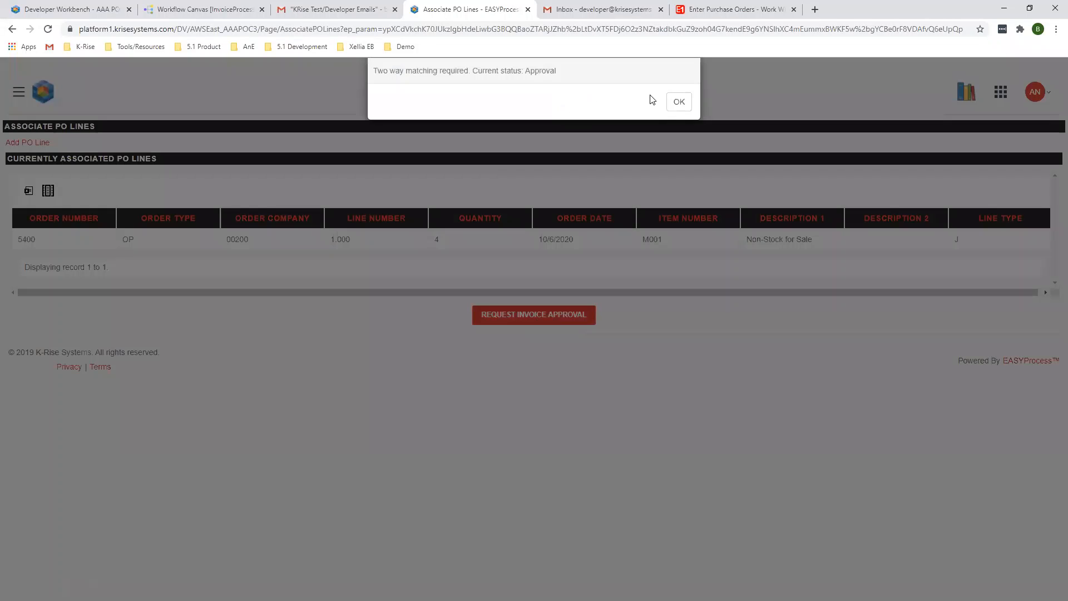
click(688, 102)
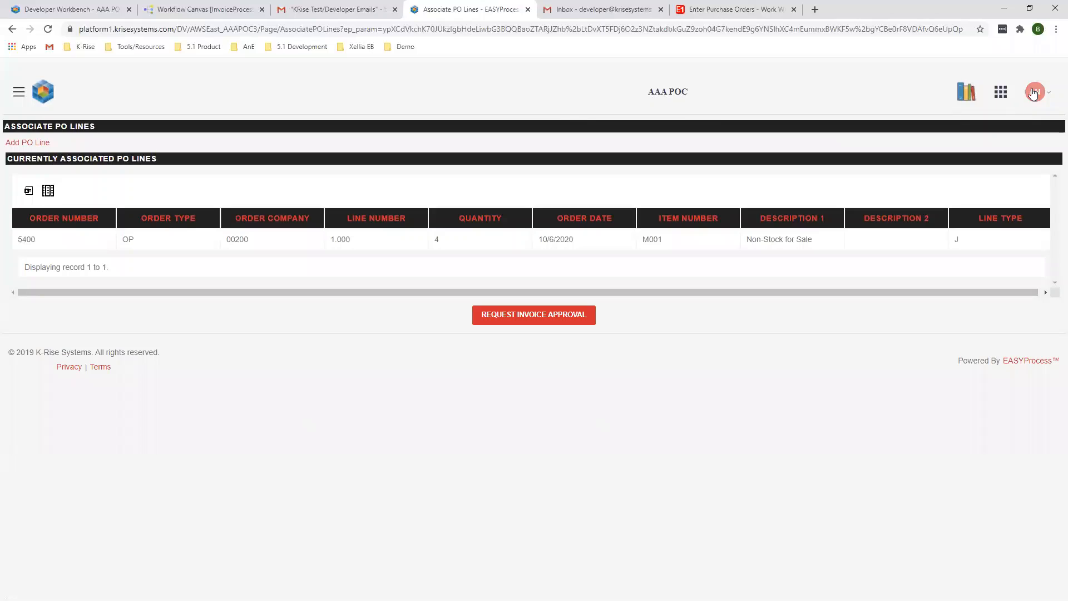
click(1034, 92)
click(1027, 124)
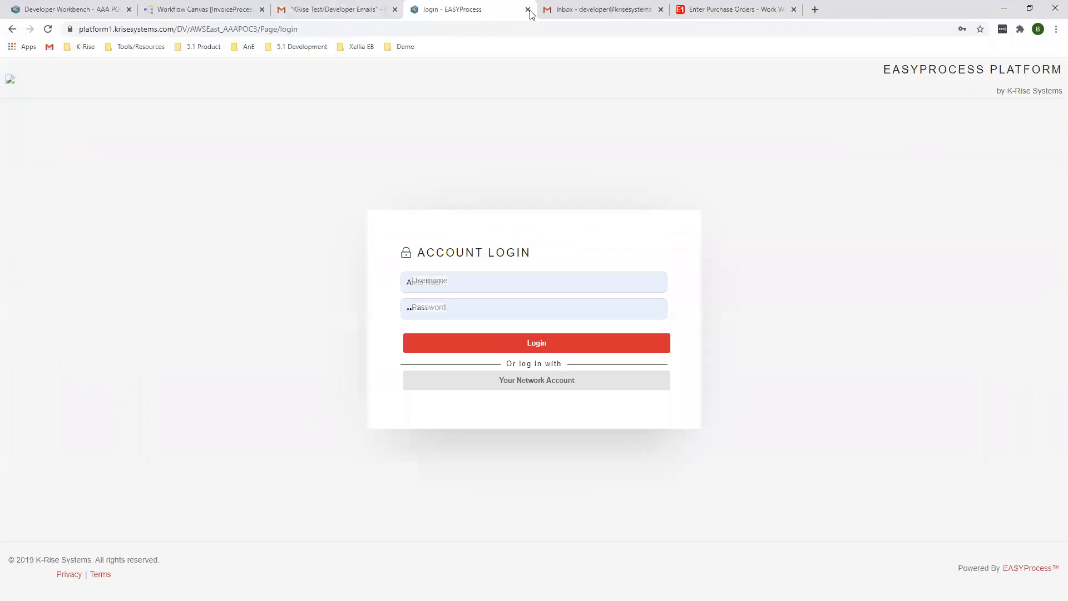
Switch to Gmail, open the newest "Invoice is awaiting approval" email and review its header, invoice lines and associated PO lines
click(326, 5)
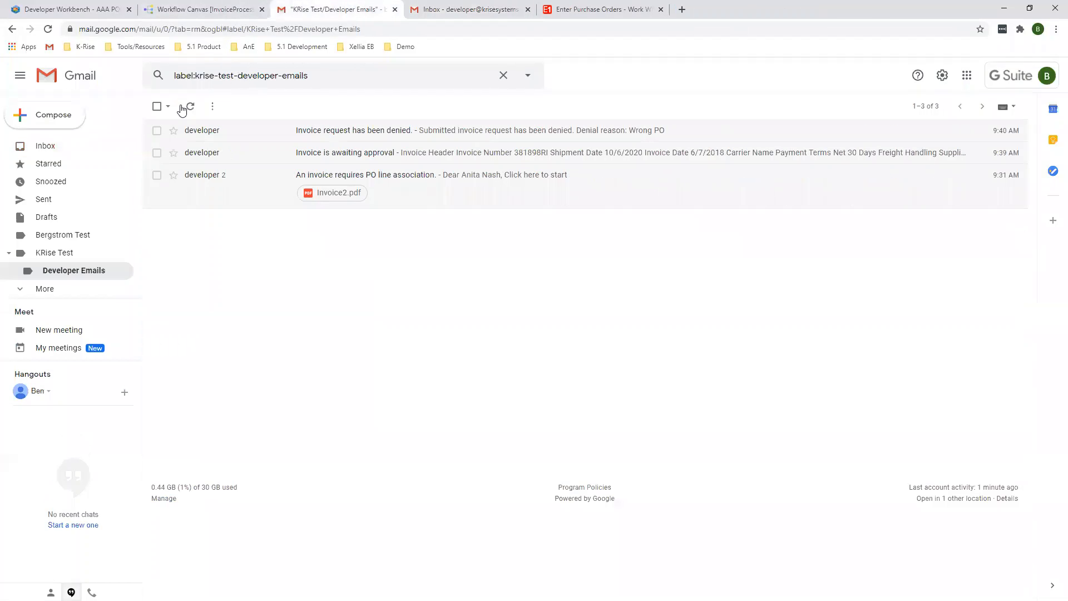
click(212, 131)
scroll(253, 256, down, 2)
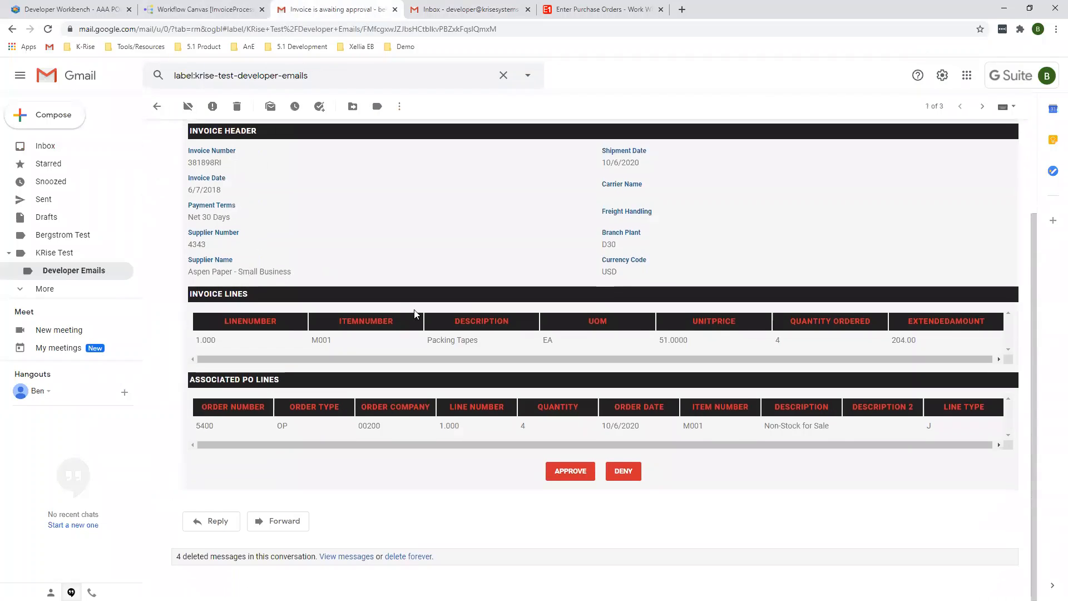
scroll(293, 233, up, 1)
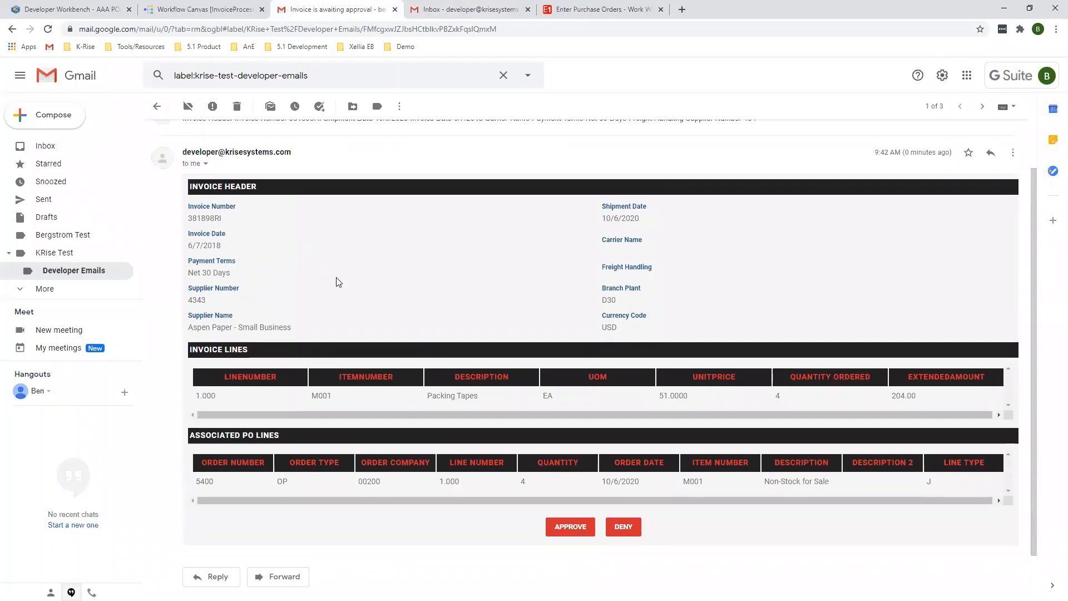
scroll(338, 279, down, 1)
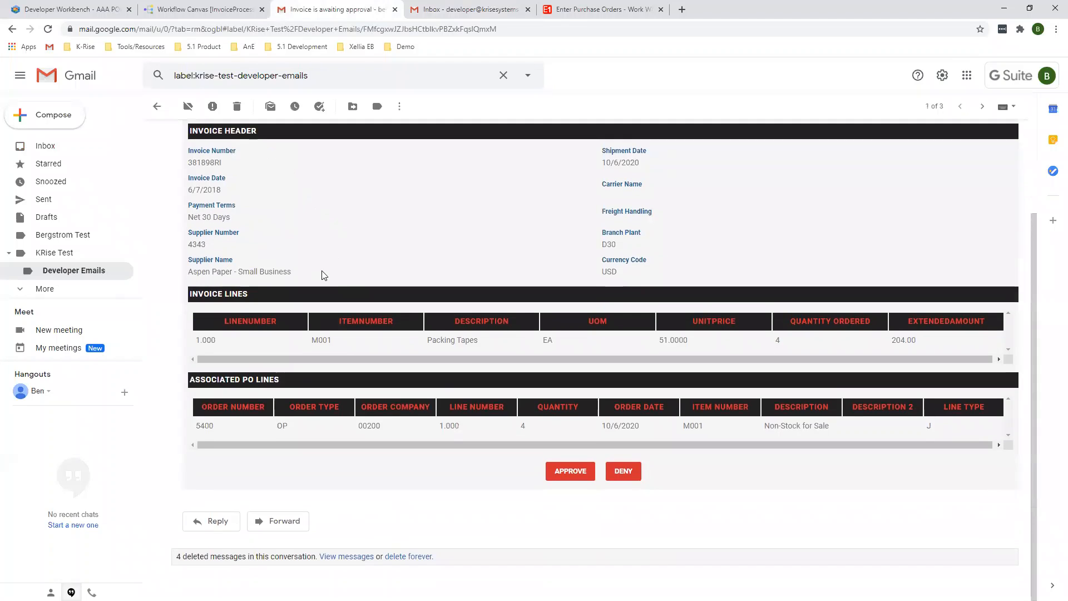
Approve the invoice from the email, close the response page and return to the Developer Emails list
click(570, 471)
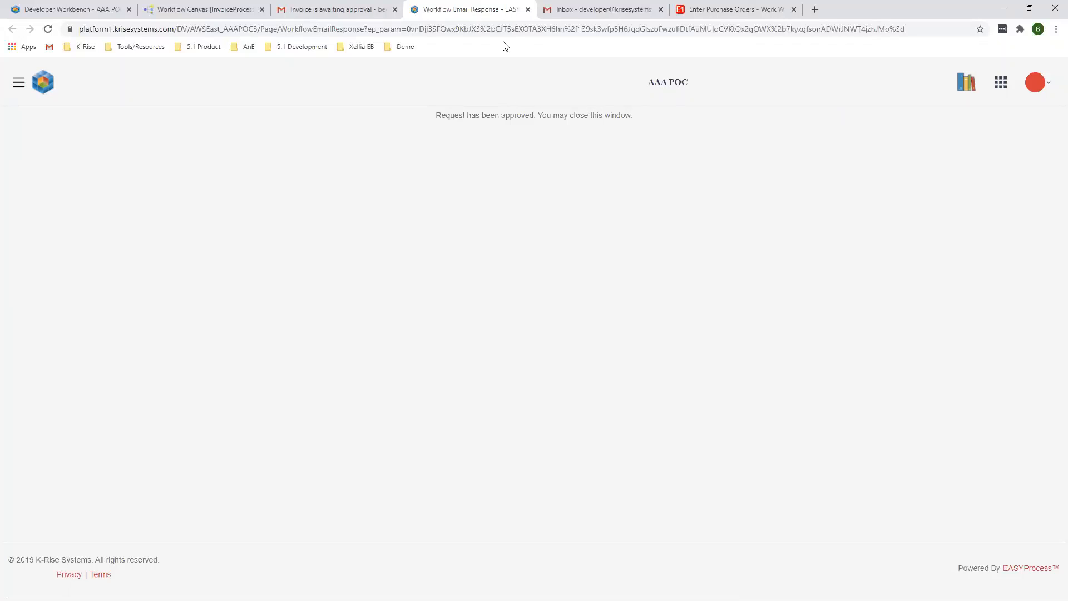
click(526, 11)
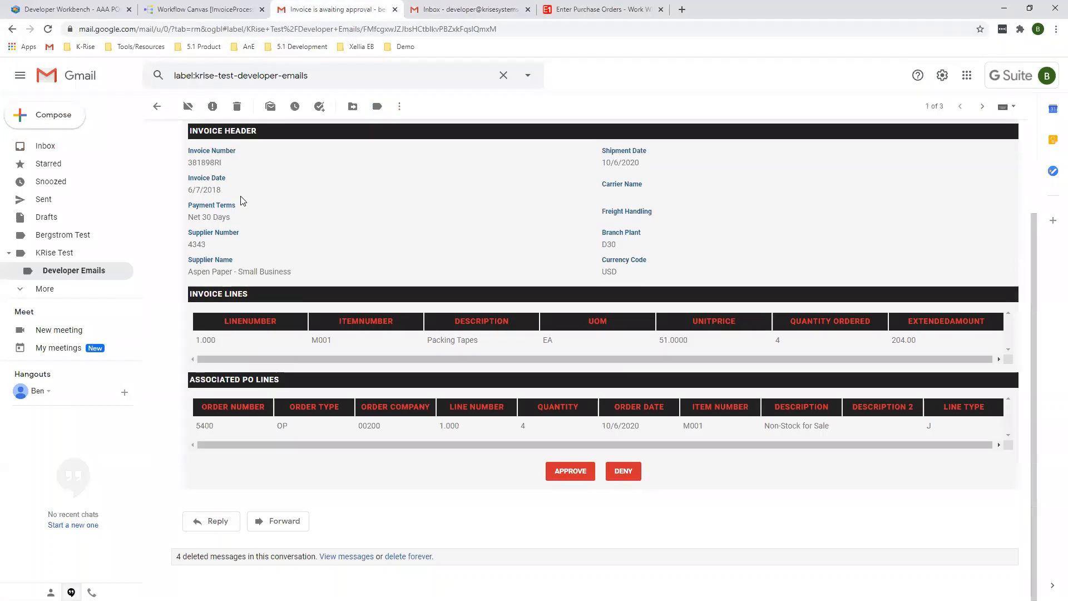
scroll(242, 200, up, 3)
click(158, 106)
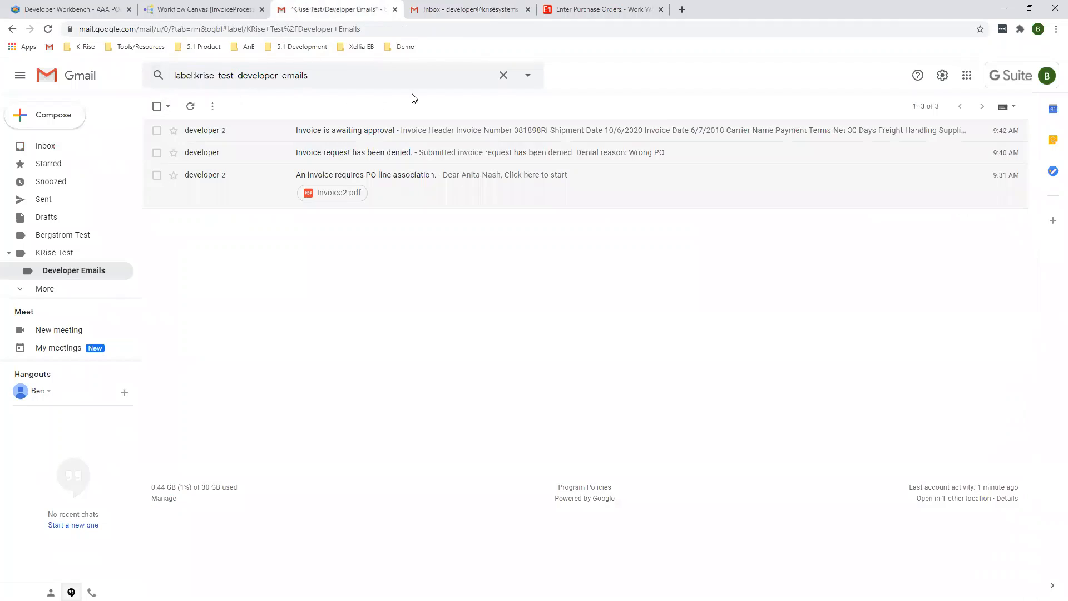
Switch to the InvoiceProcess Workflow Canvas and examine the statuses and paths that follow approval
click(183, 9)
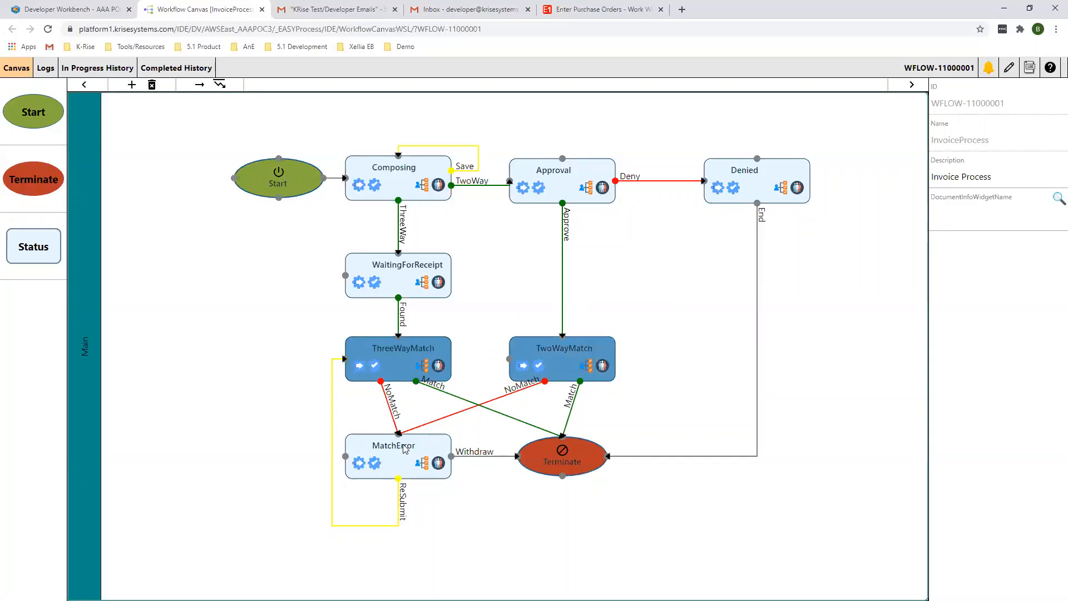
click(336, 7)
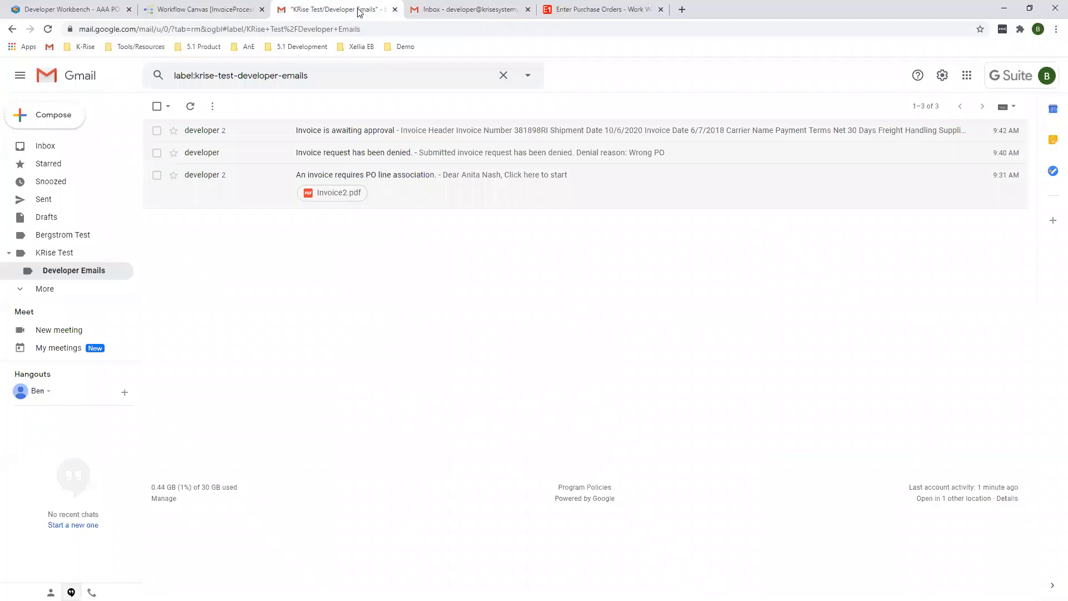
click(210, 6)
Switch to the Developer Workbench, open the app in its own browser tab and log in with the saved credentials
click(123, 6)
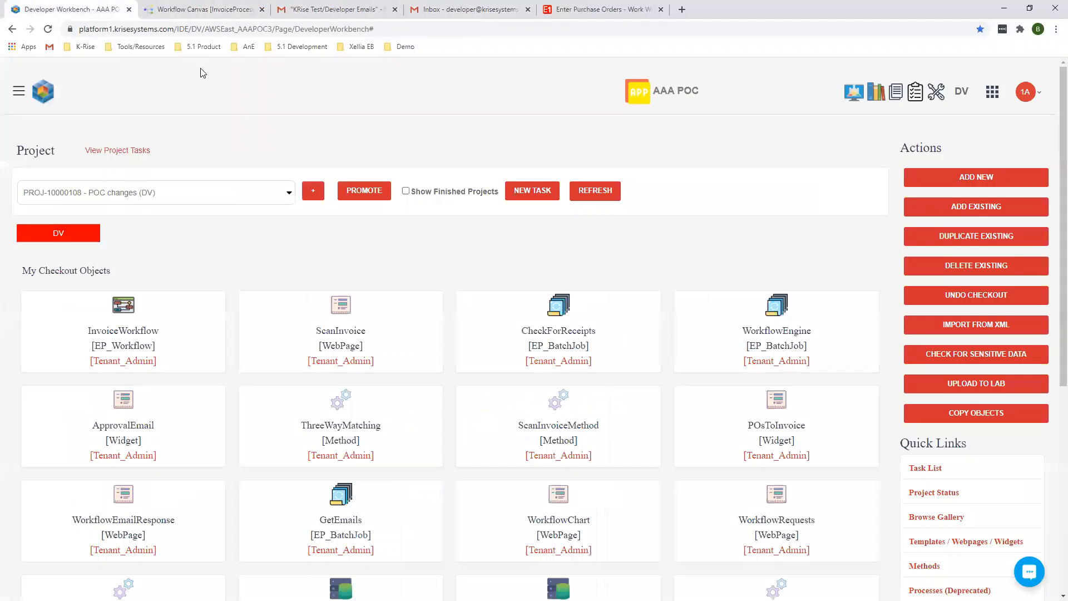
click(19, 90)
click(385, 183)
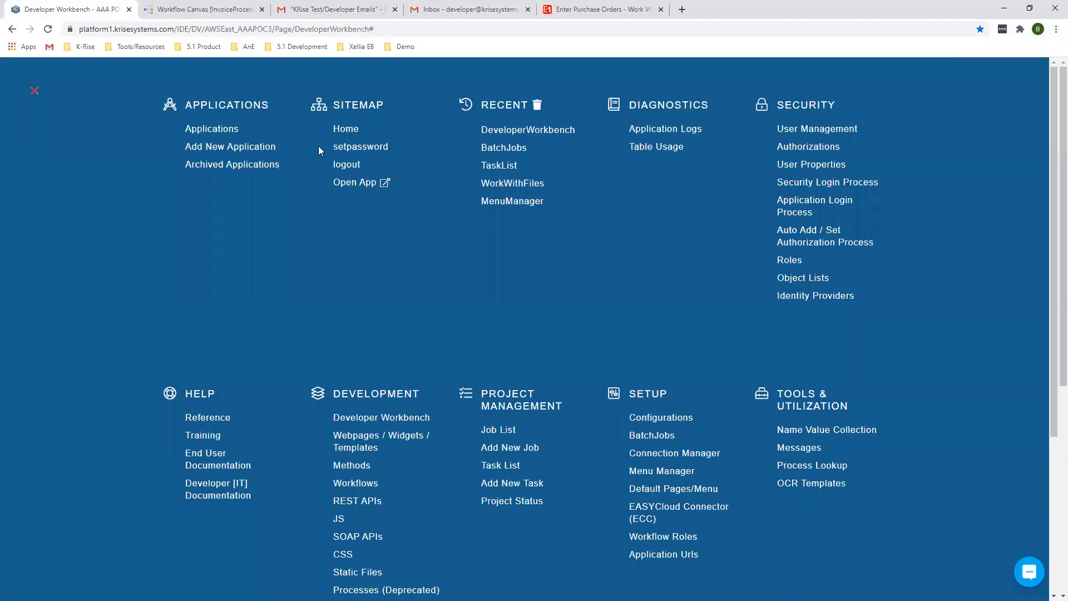
drag(426, 4, 580, 3)
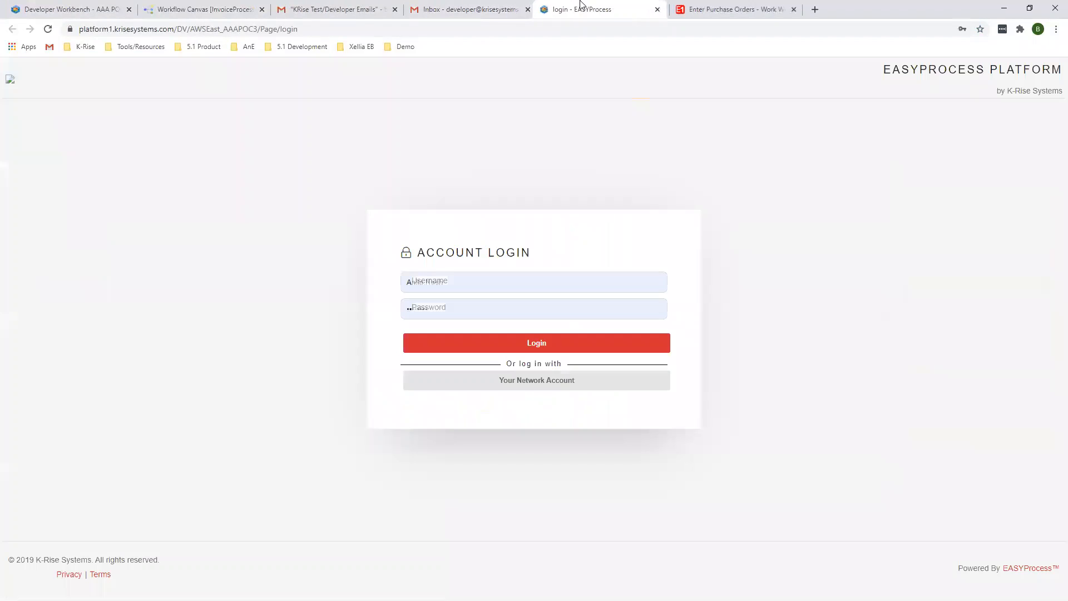
click(551, 345)
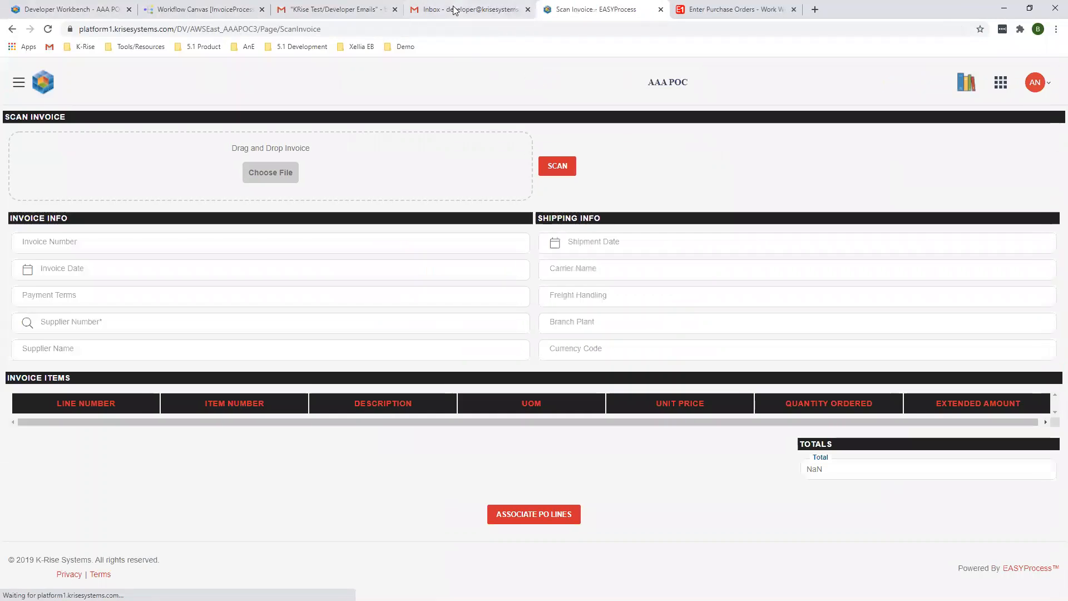
Generate the Workflow Chart report for the Invoice Process workflow and check the Approval status's expected and average completion times
click(18, 83)
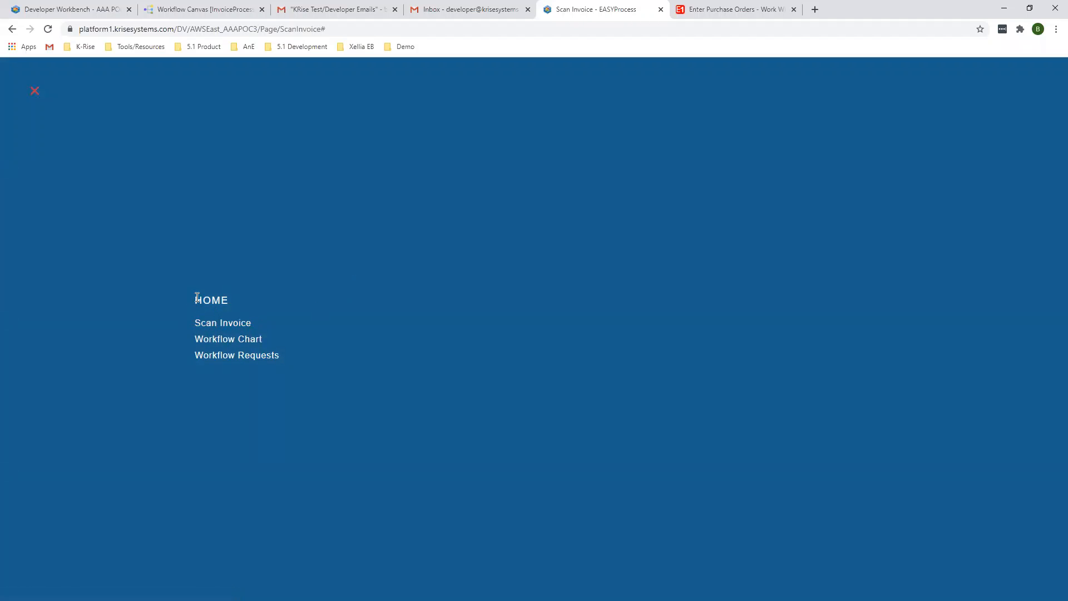
click(242, 345)
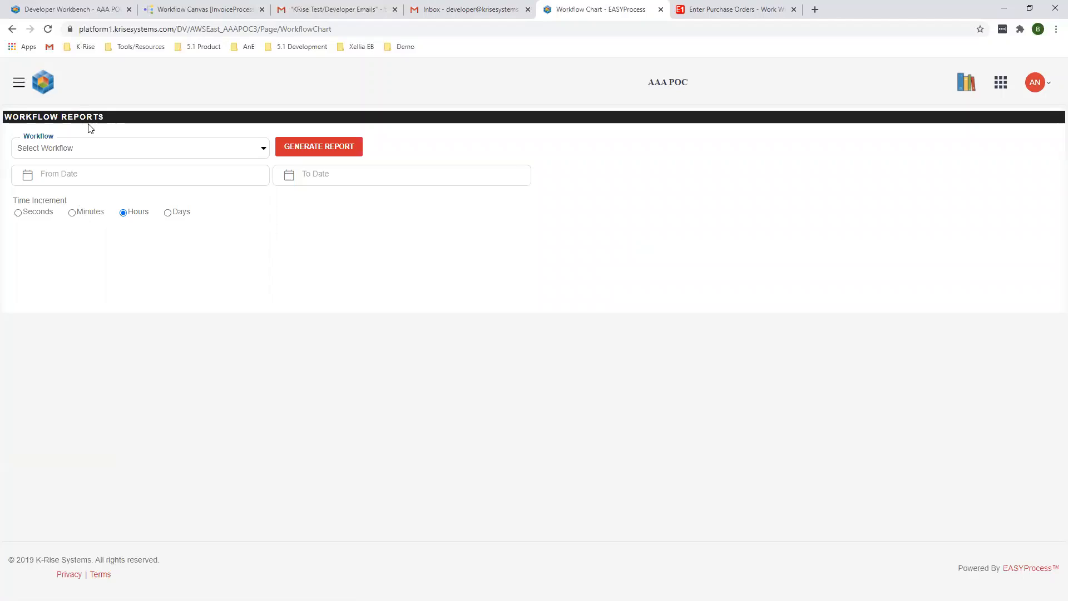
click(115, 150)
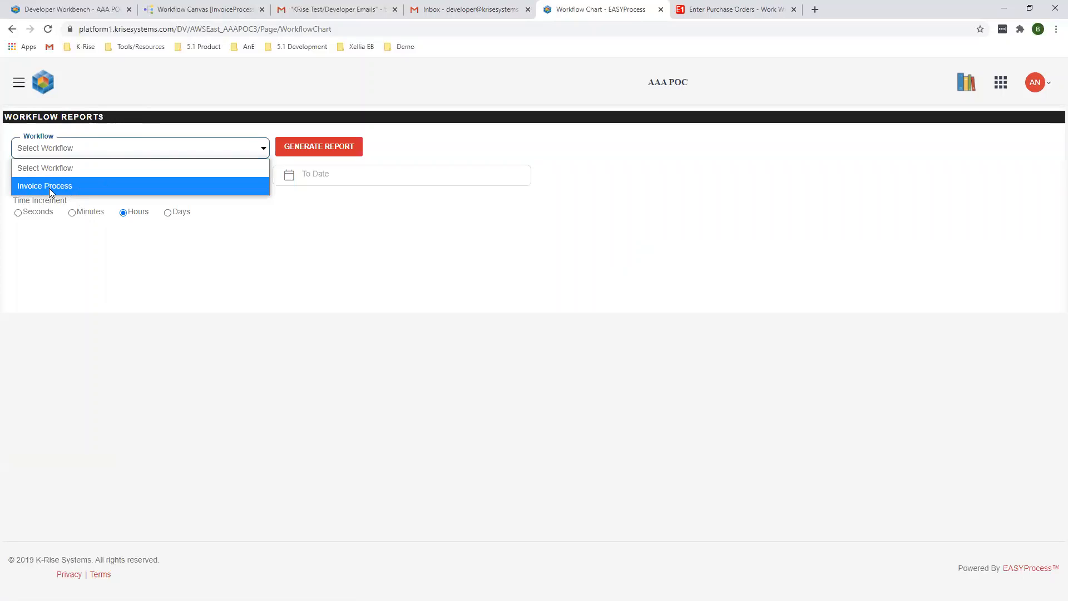
click(113, 185)
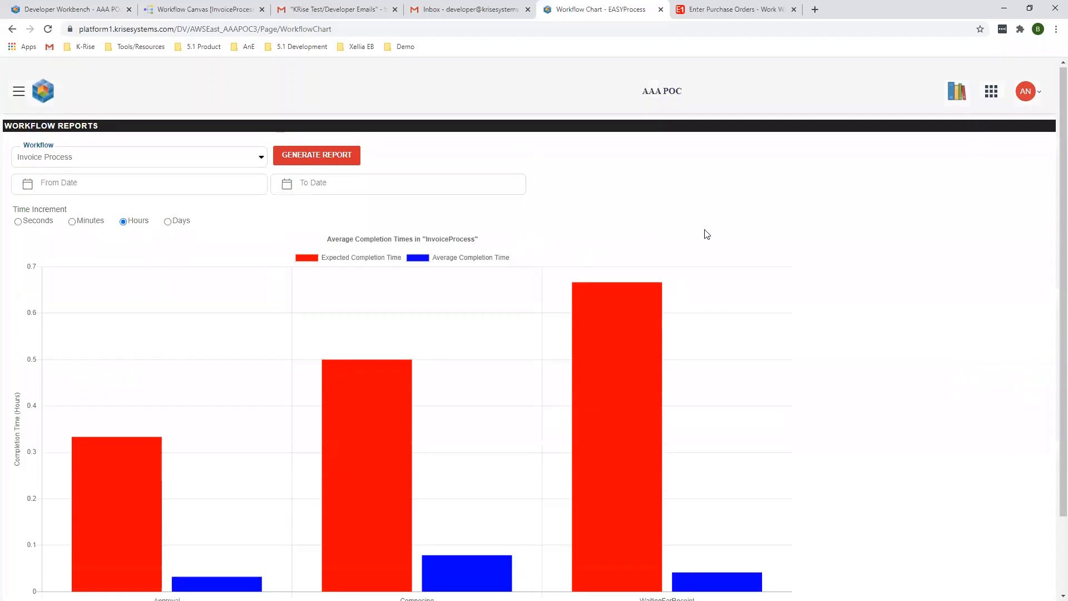
scroll(763, 289, down, 1)
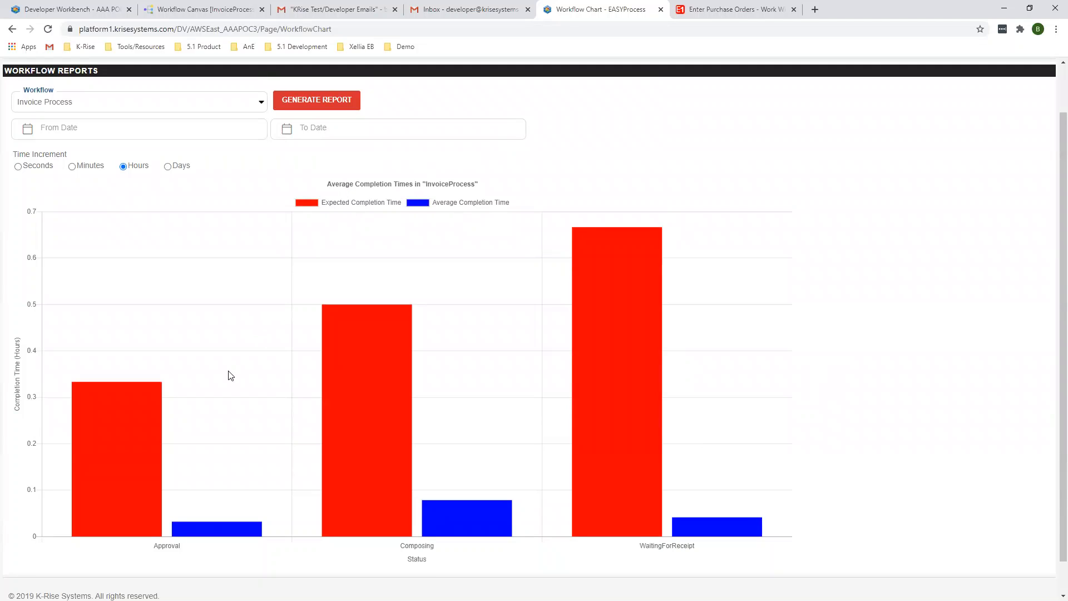
mouse_move(132, 466)
mouse_move(227, 535)
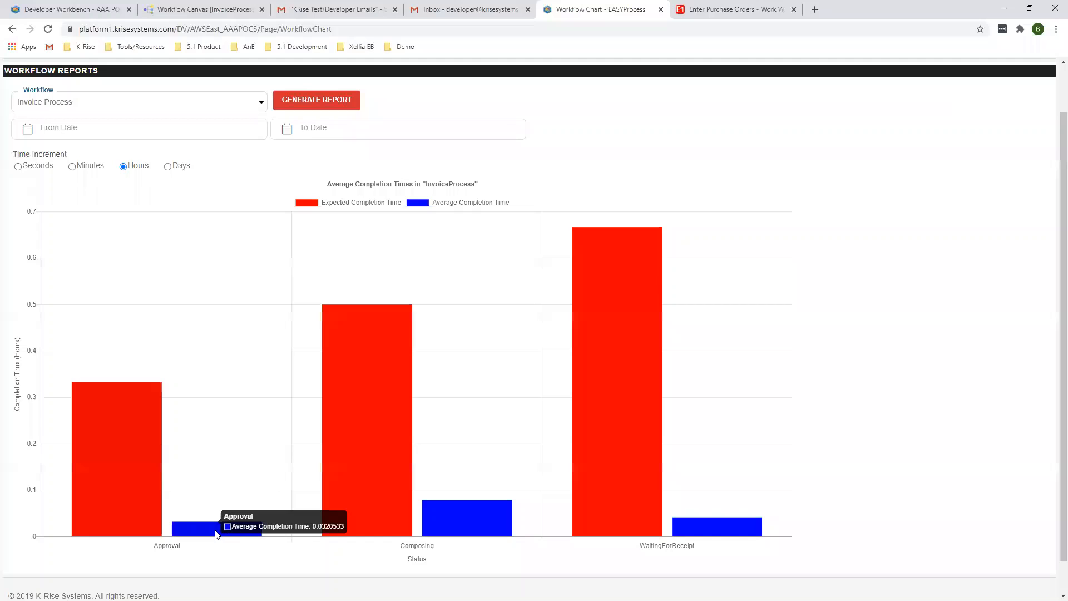
Compare the expected and average completion times of the Approval and Composing statuses in the Invoice Process chart
scroll(233, 484, down, 1)
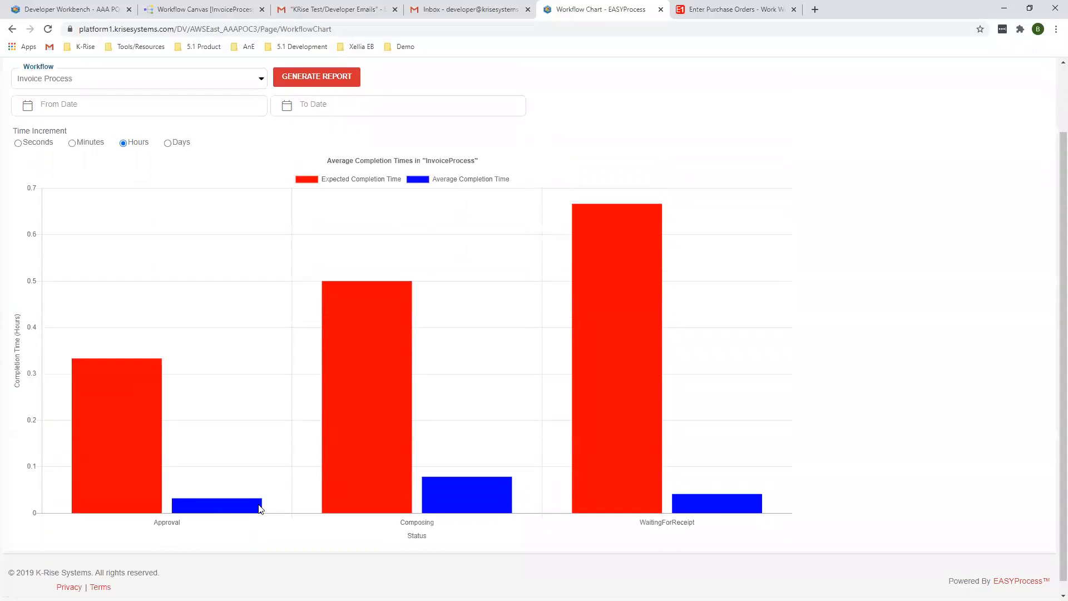
scroll(264, 517, down, 1)
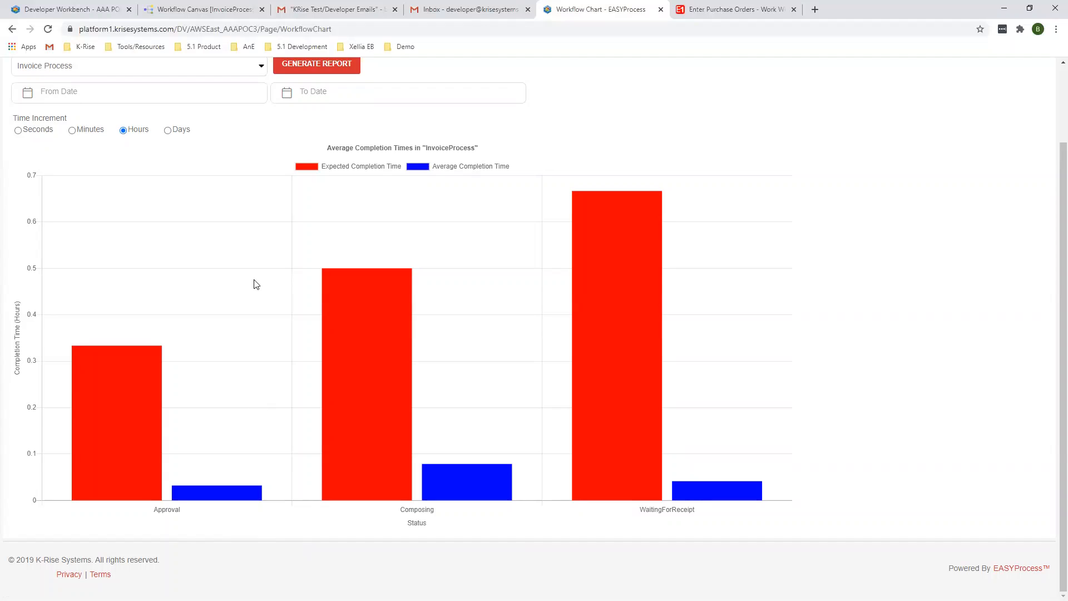
scroll(255, 284, up, 2)
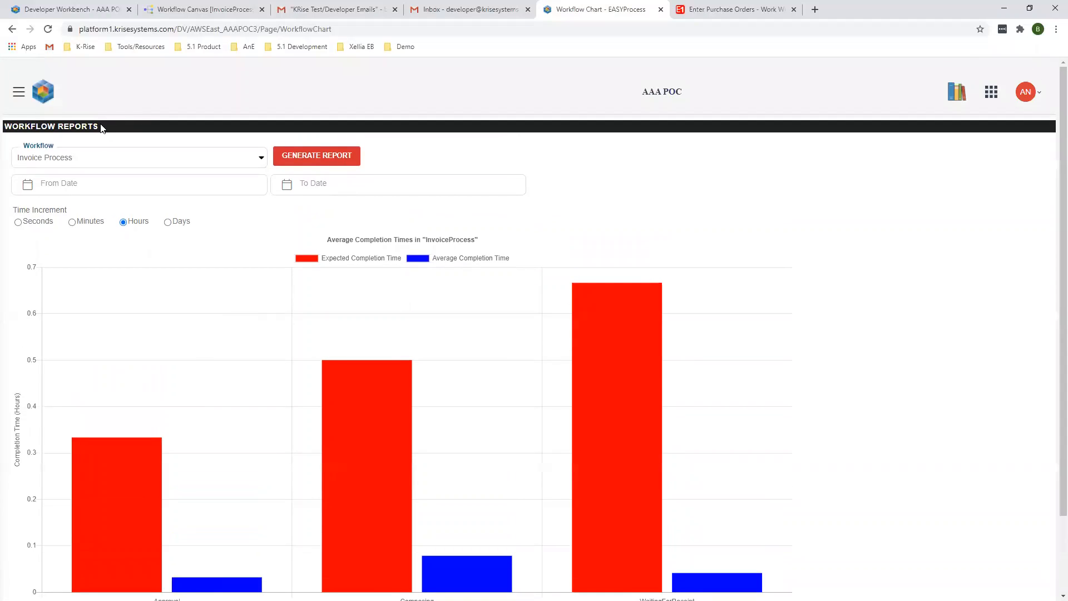
scroll(128, 140, down, 2)
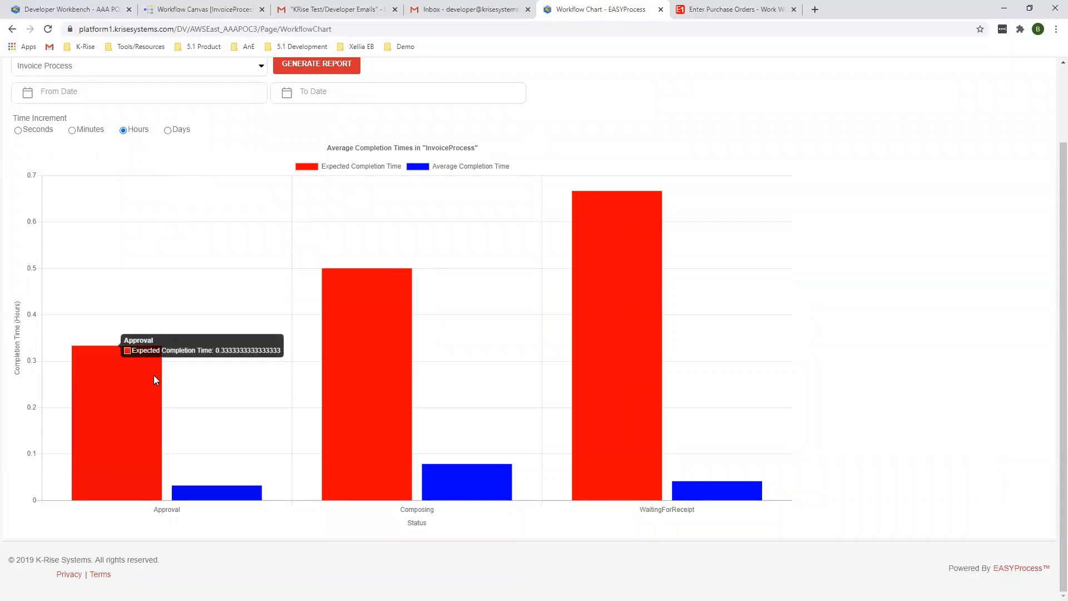
mouse_move(156, 396)
mouse_move(368, 376)
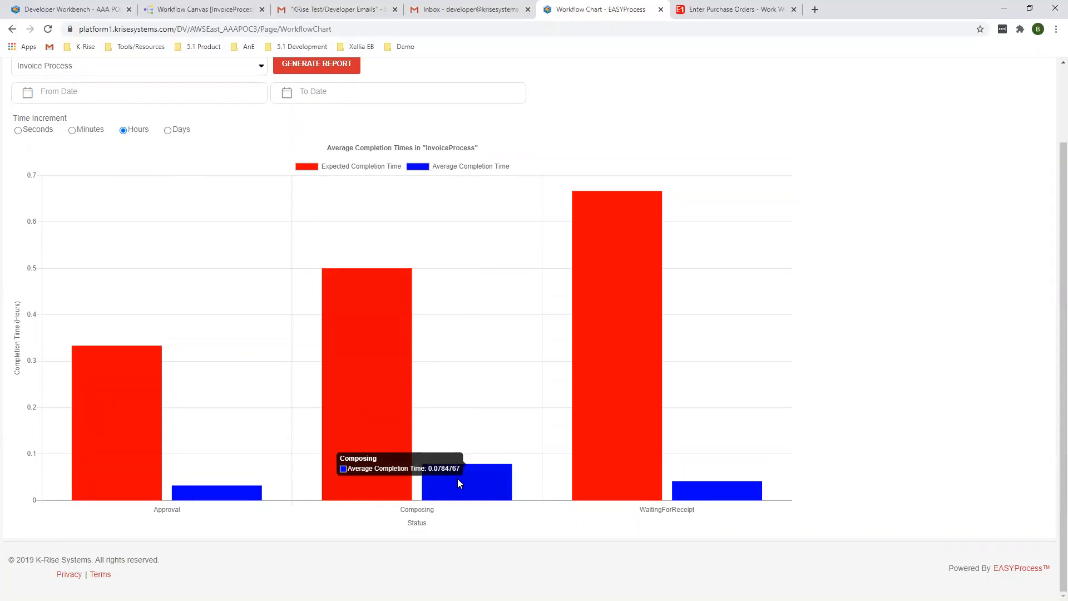
scroll(492, 416, up, 2)
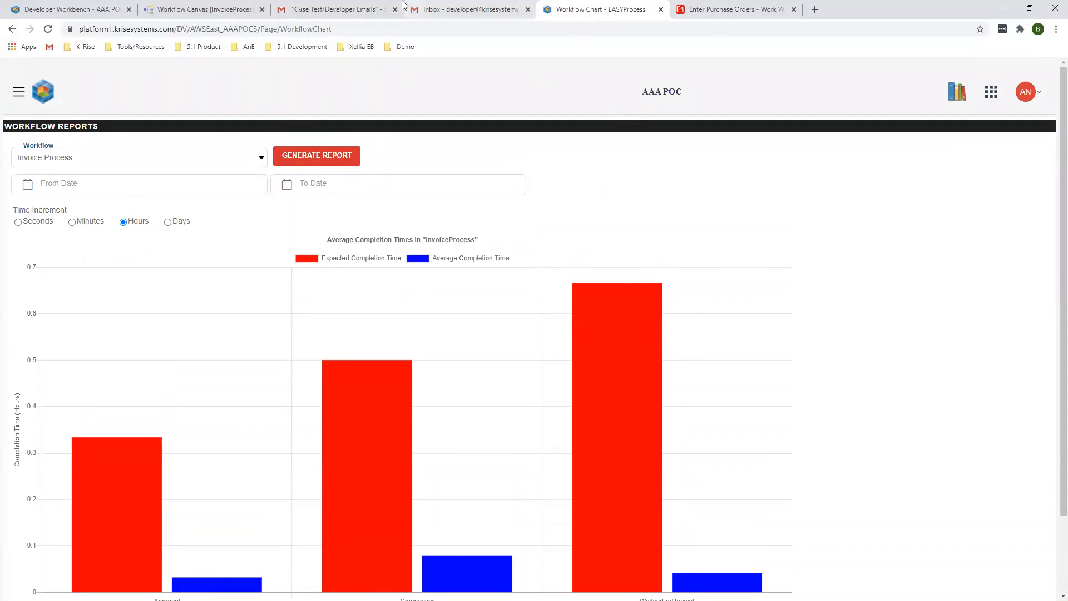
Switch to Gmail, refresh the Developer Emails list and read the document number in the "Two-way matching was a success" email
click(351, 5)
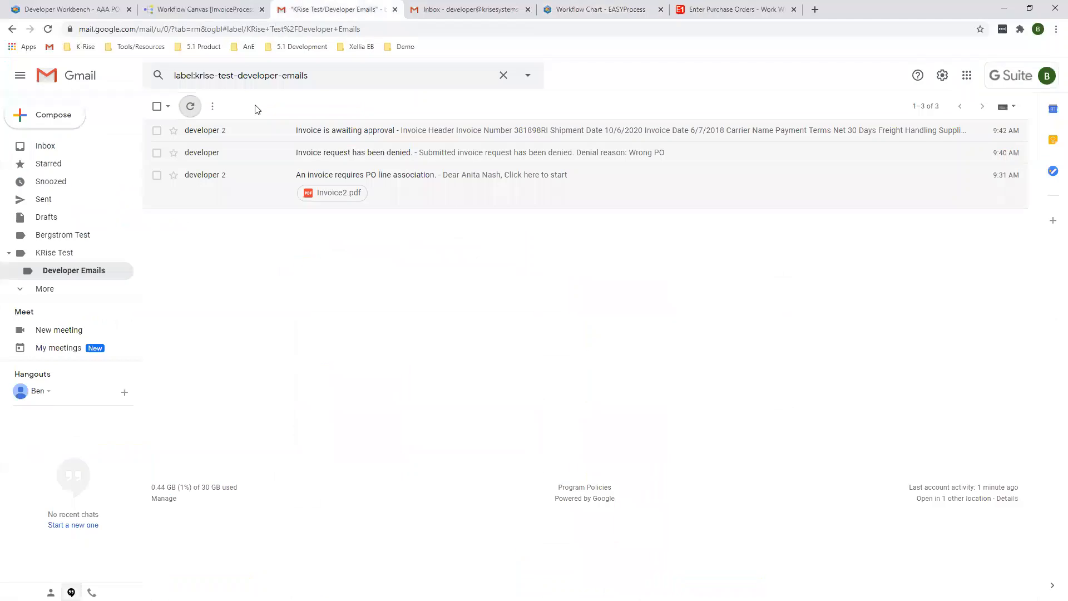
click(189, 106)
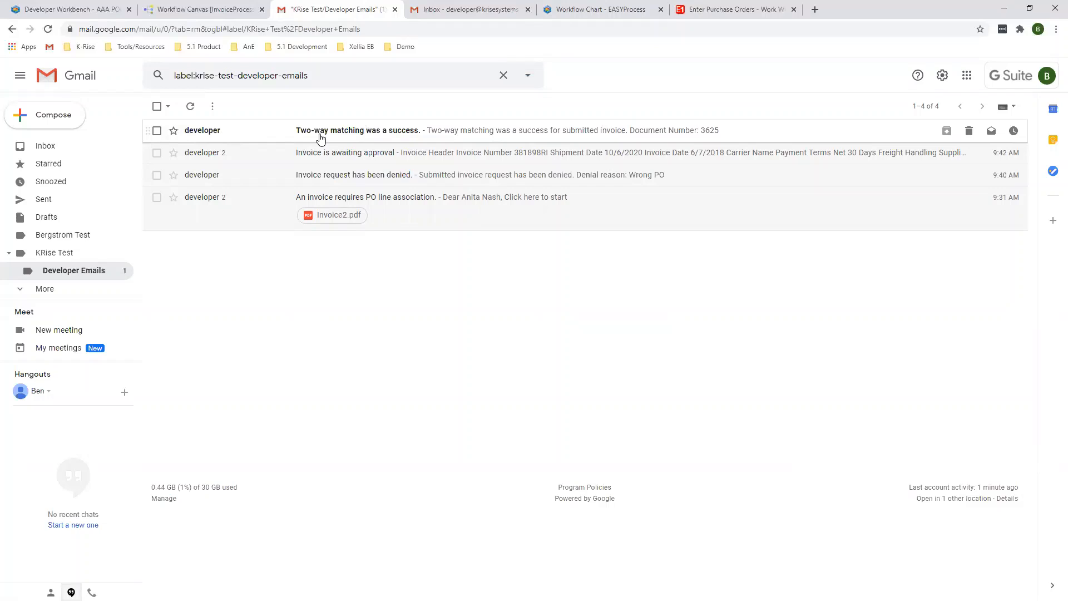
click(222, 134)
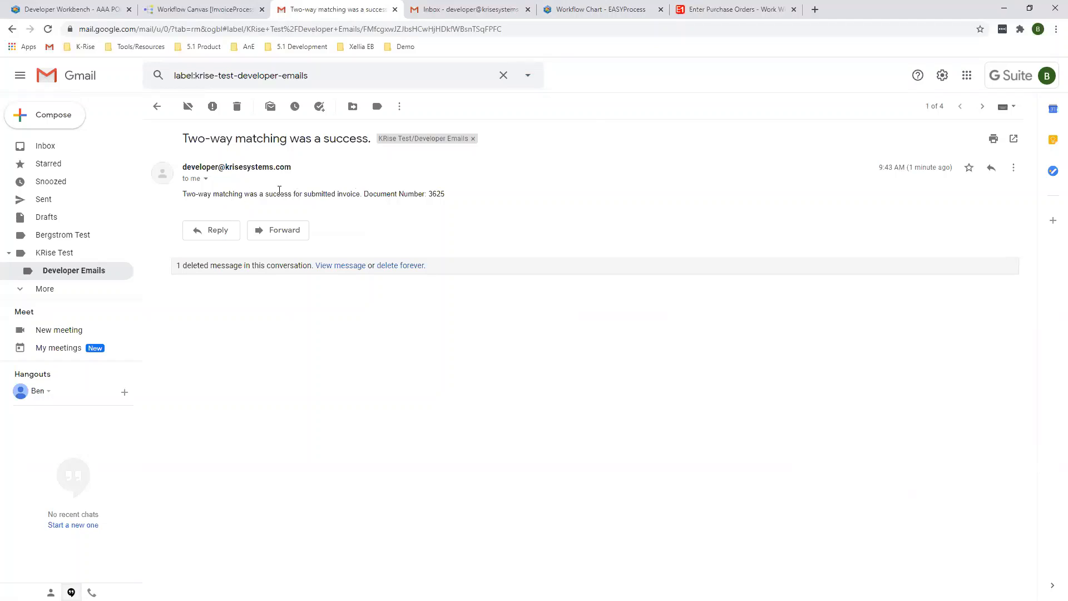
double_click(434, 193)
click(466, 184)
Switch to JD Edwards and filter the Supplier Ledger Inquiry by document number 3625 to review the voucher
click(722, 12)
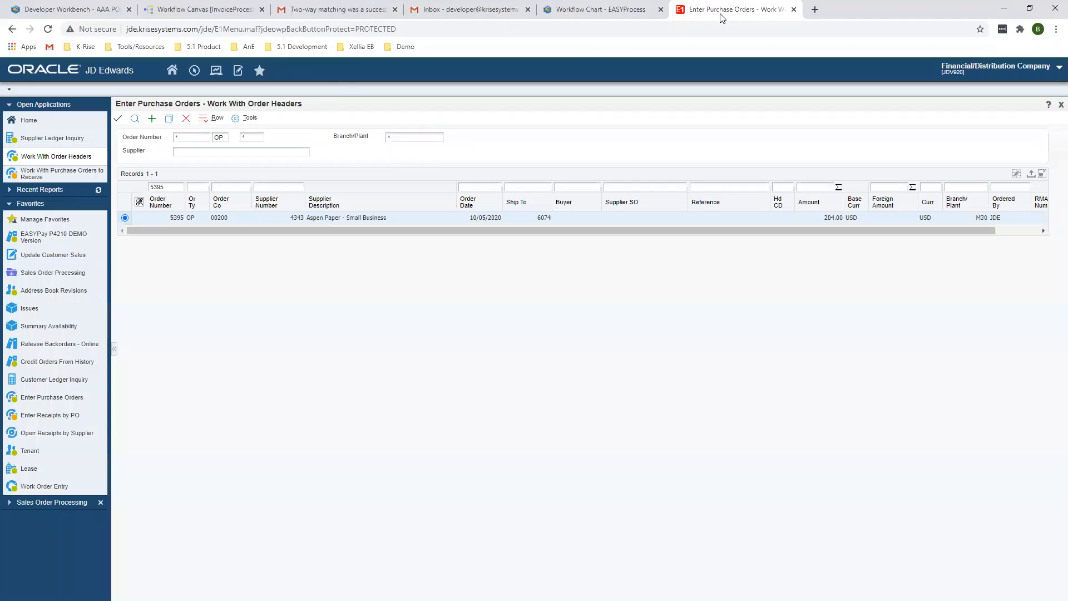
click(66, 143)
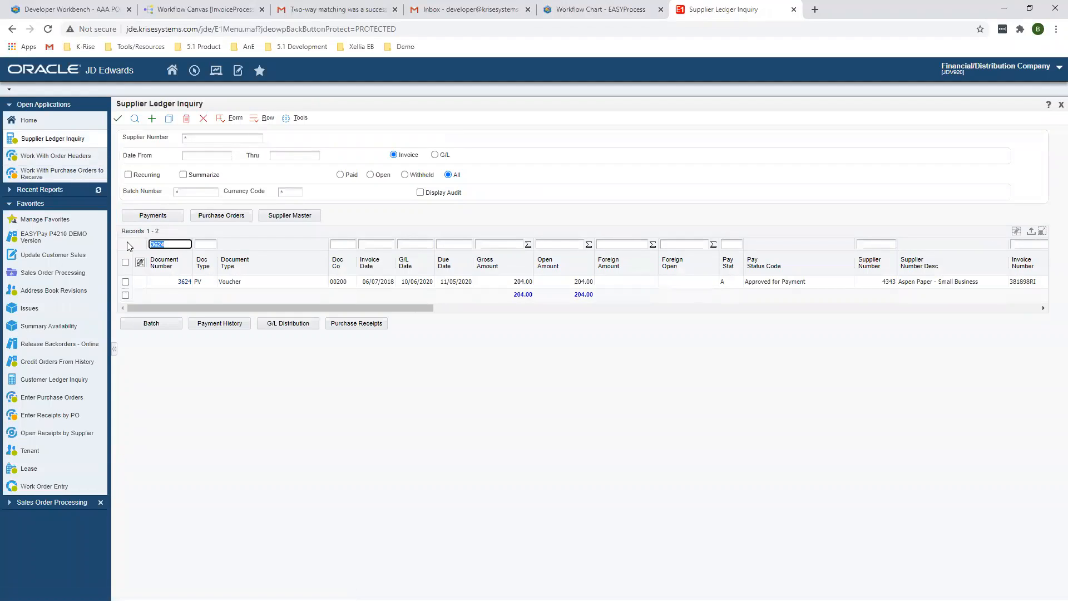
text(3625)
key(Return)
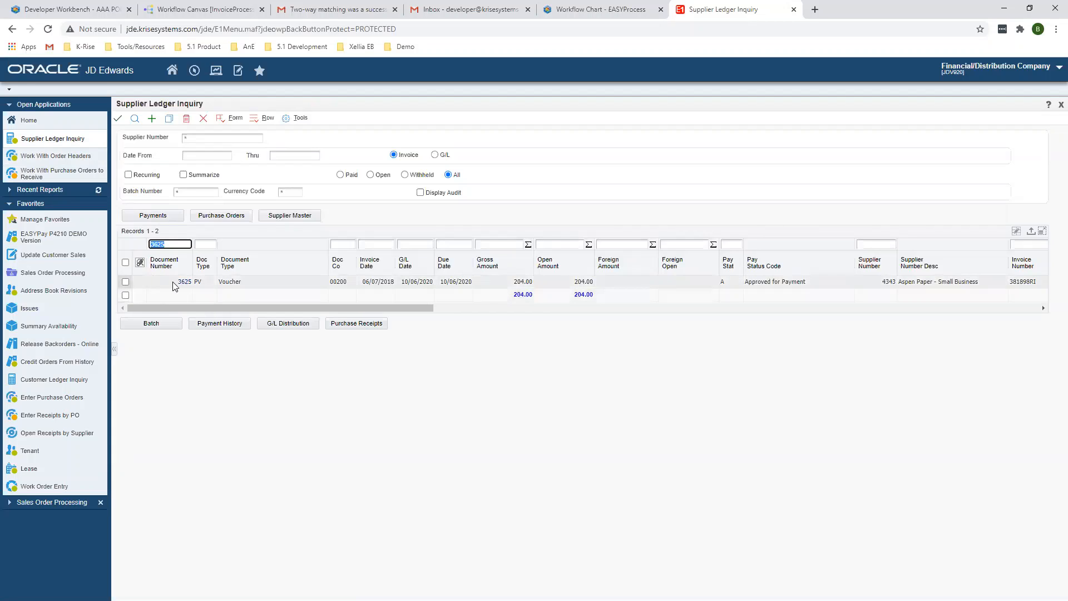
drag(240, 308, 312, 307)
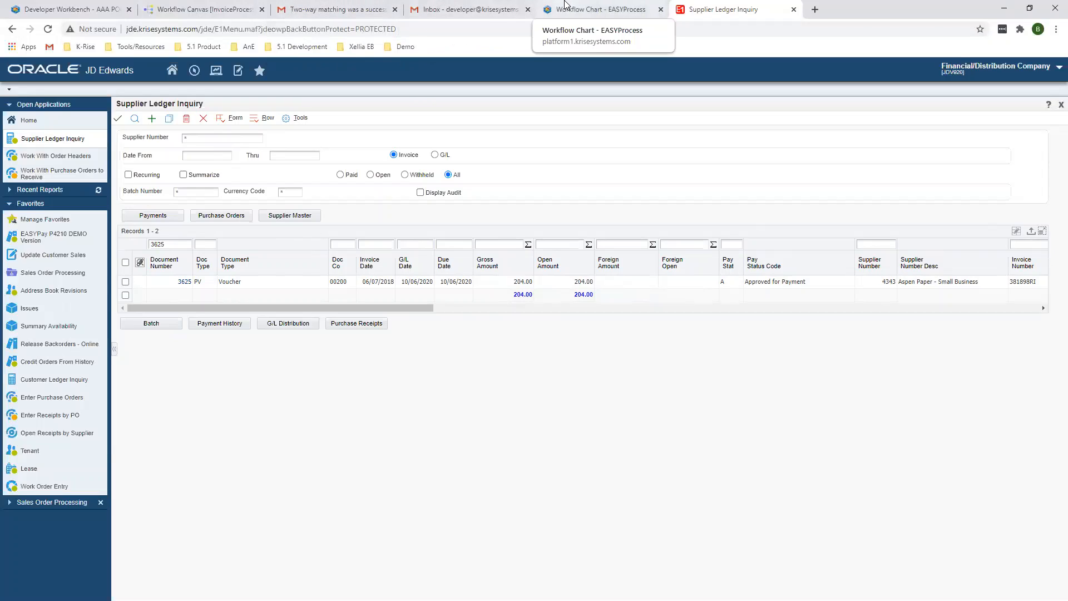
Switch to the EASYProcess app, open the Scan Invoice page and scan the Invoice2 file from the demo invoice folder
click(565, 8)
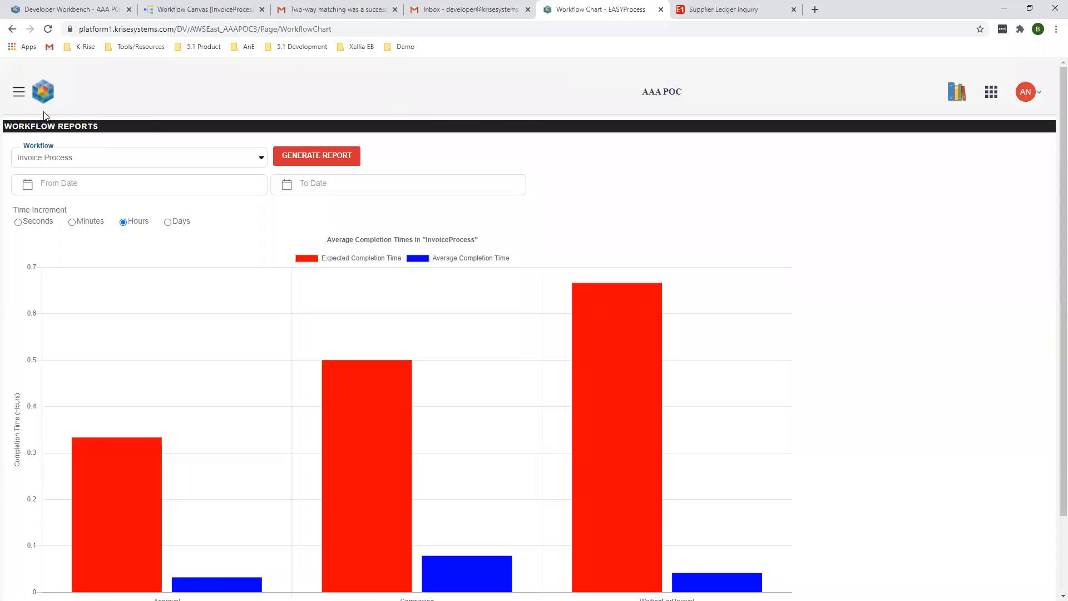
click(18, 92)
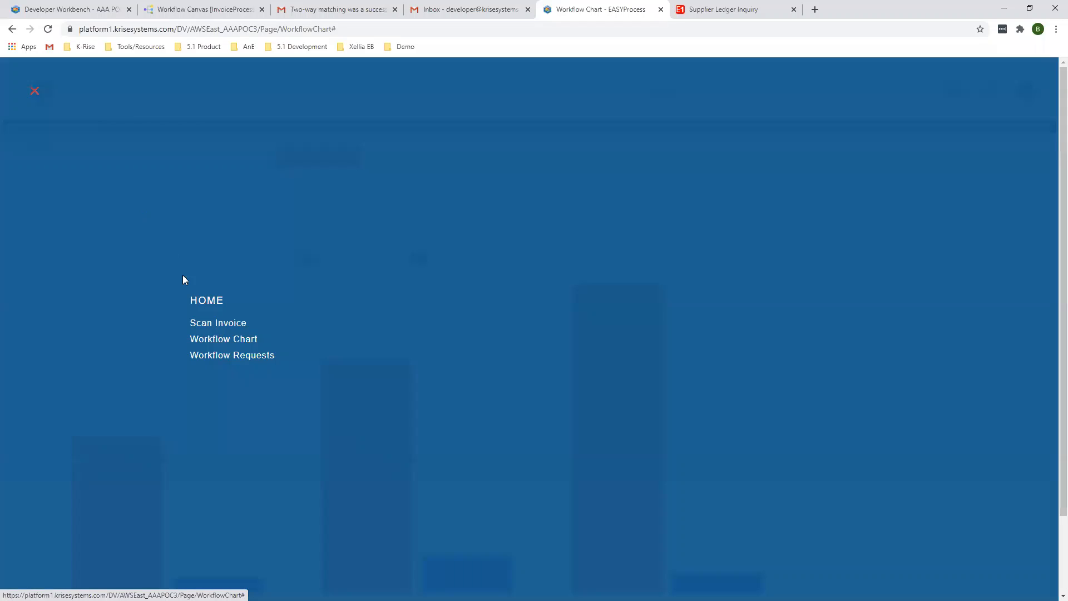
click(212, 325)
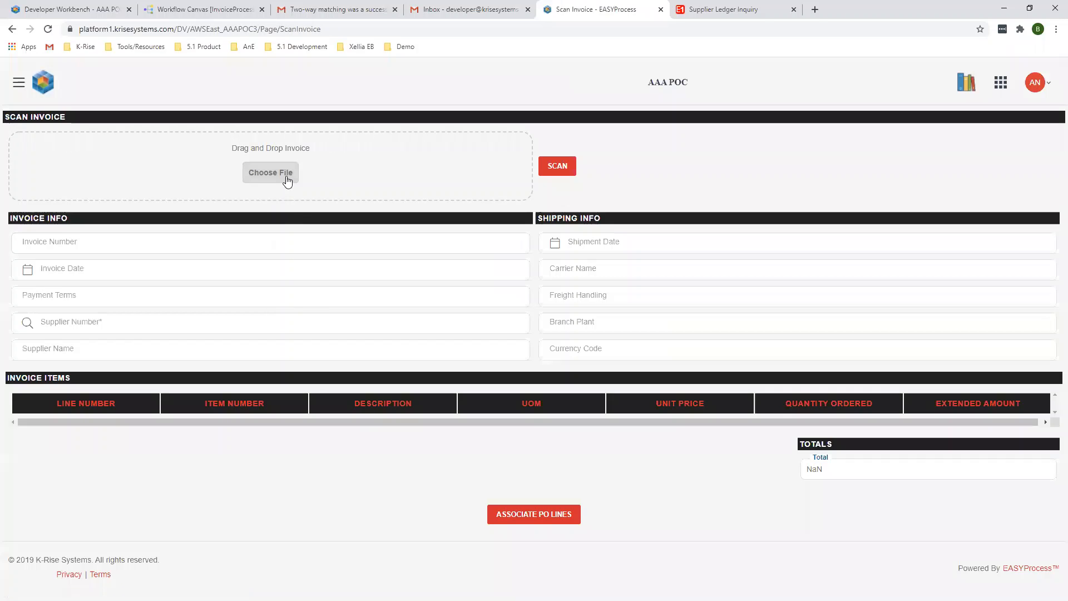
click(295, 177)
click(152, 92)
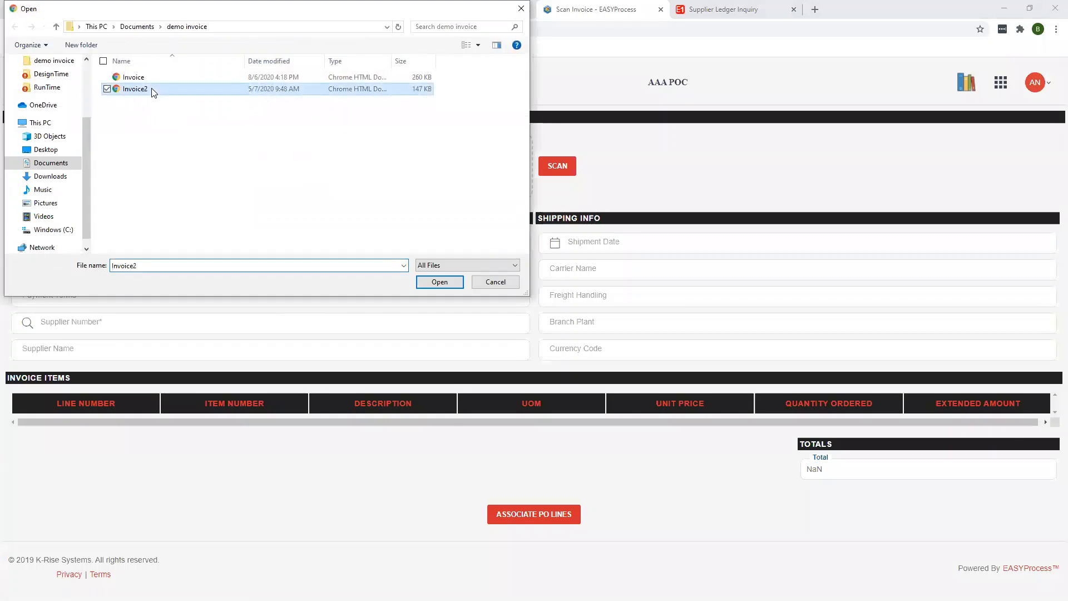
double_click(152, 89)
click(552, 173)
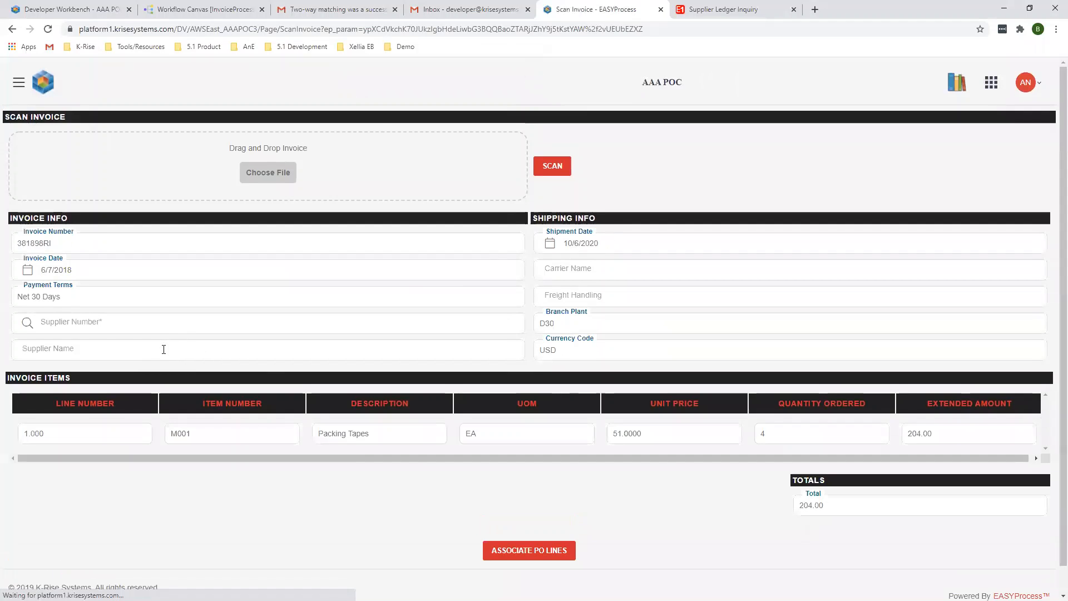
click(94, 326)
text(5)
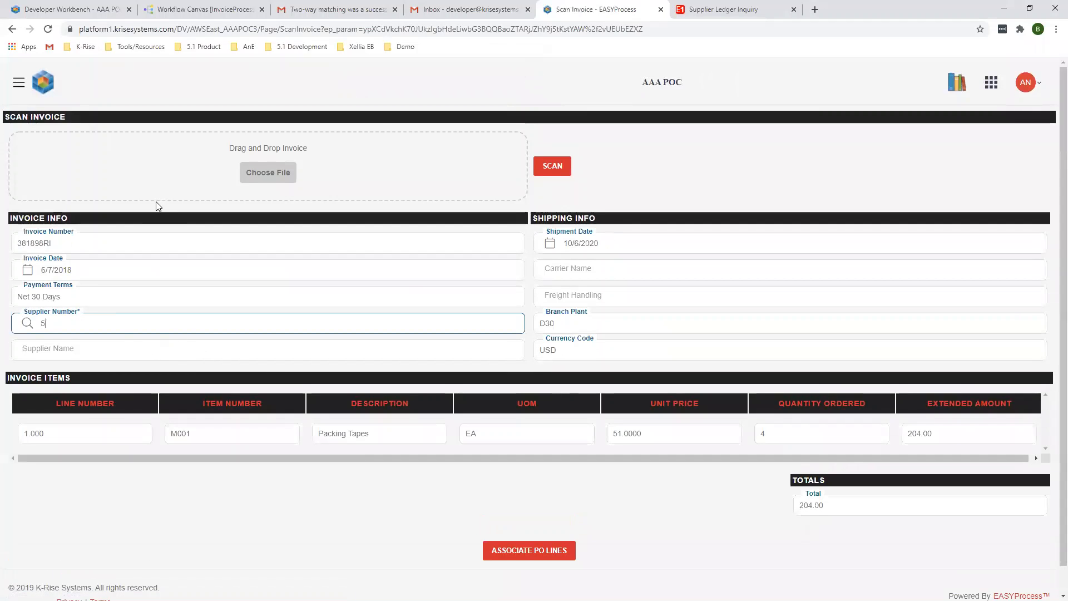
key(Tab)
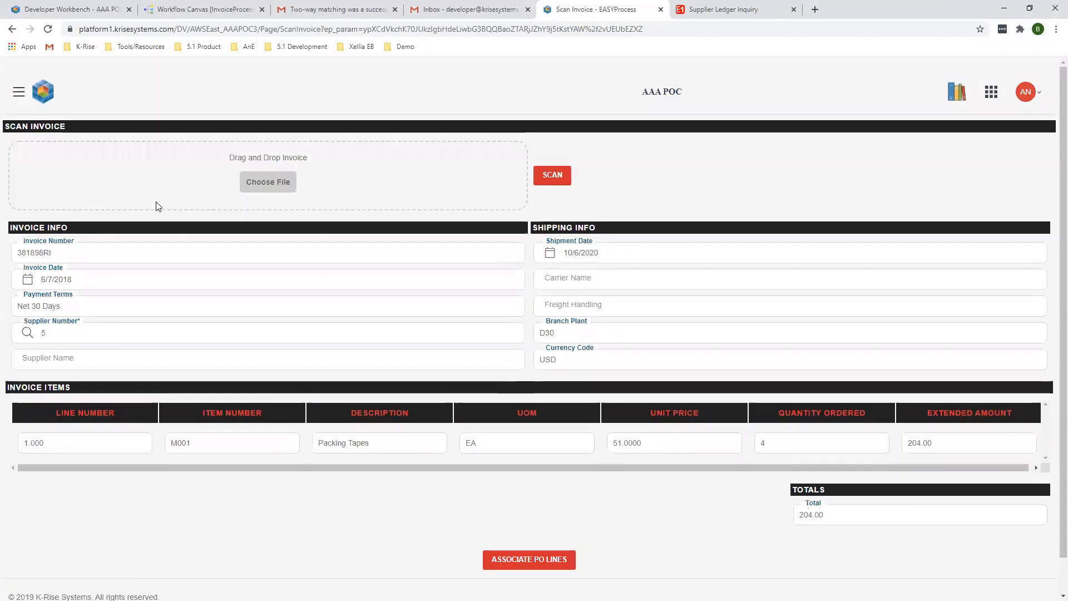
Enter the supplier number for Aspen Paper - Small Business in the invoice info
double_click(43, 333)
text(4)
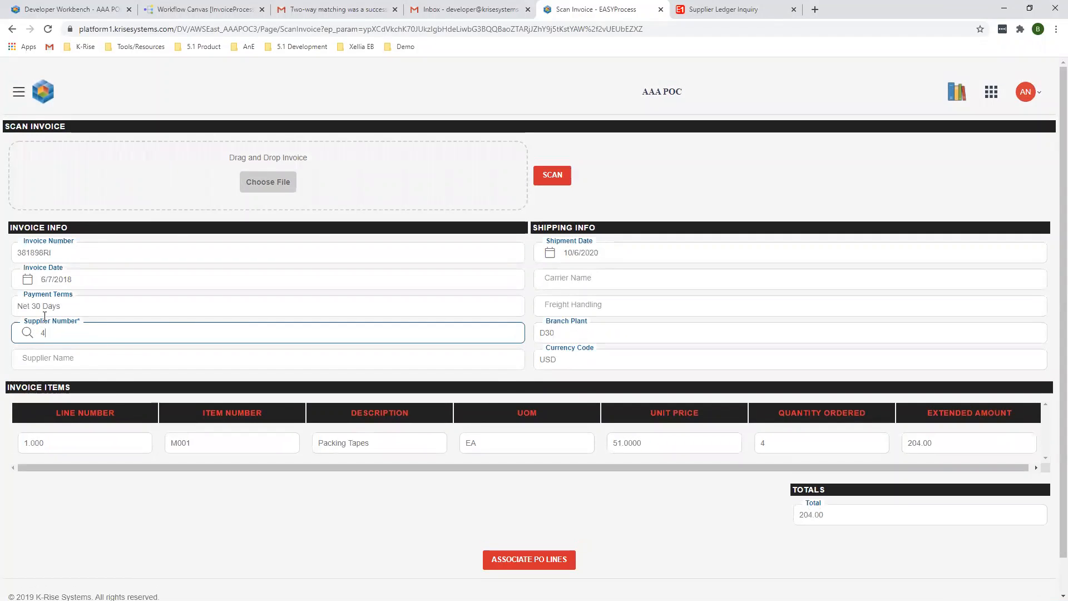
text(343)
click(252, 381)
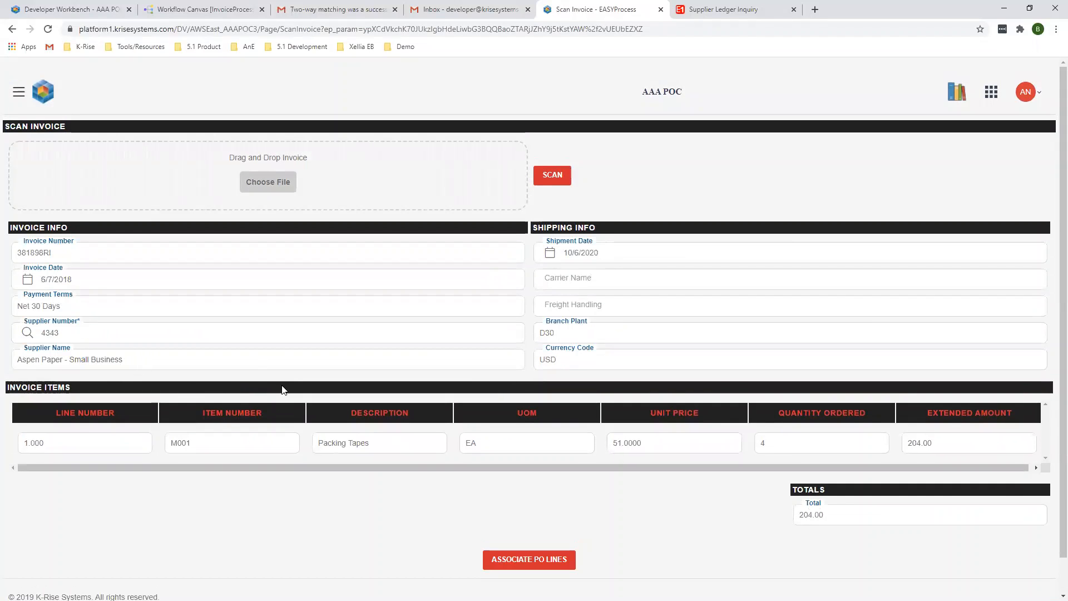
Open the PO line association for the scanned invoice and find the Packing Tapes purchase order by its order number
scroll(266, 400, down, 1)
click(536, 522)
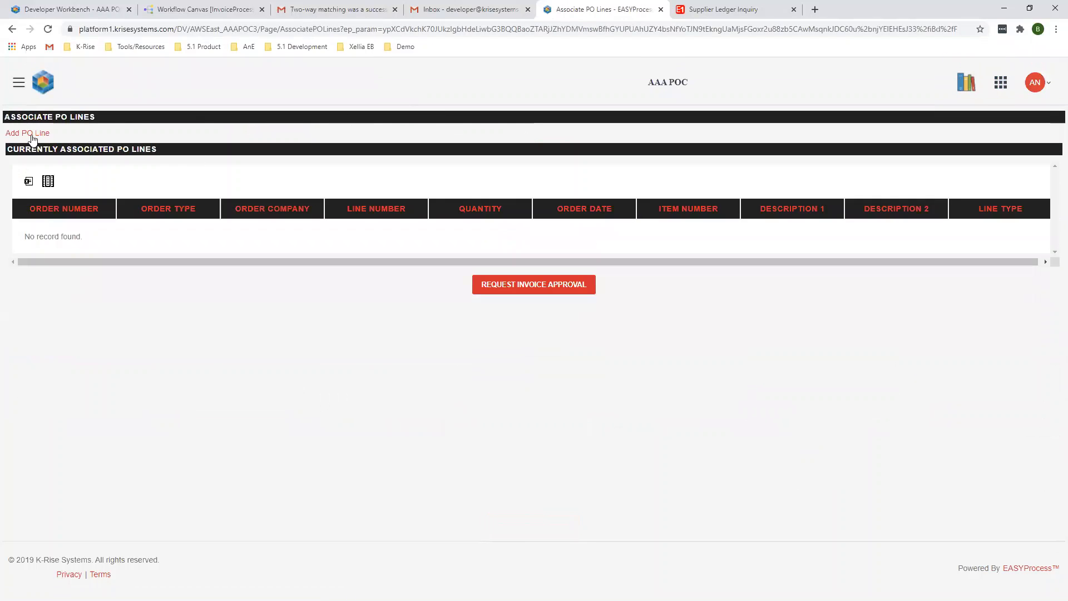
click(26, 134)
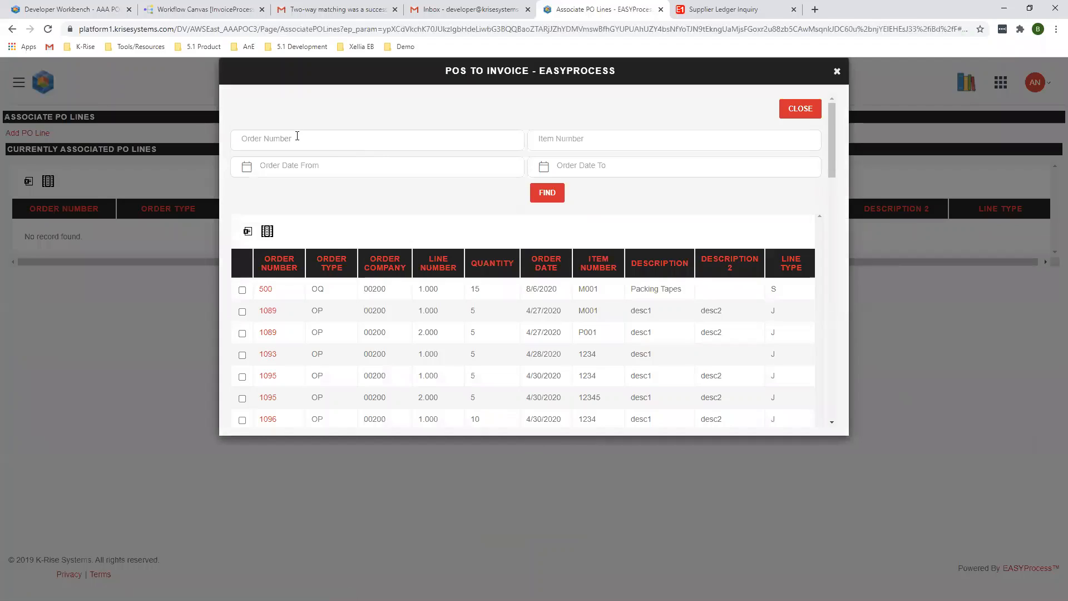
click(297, 137)
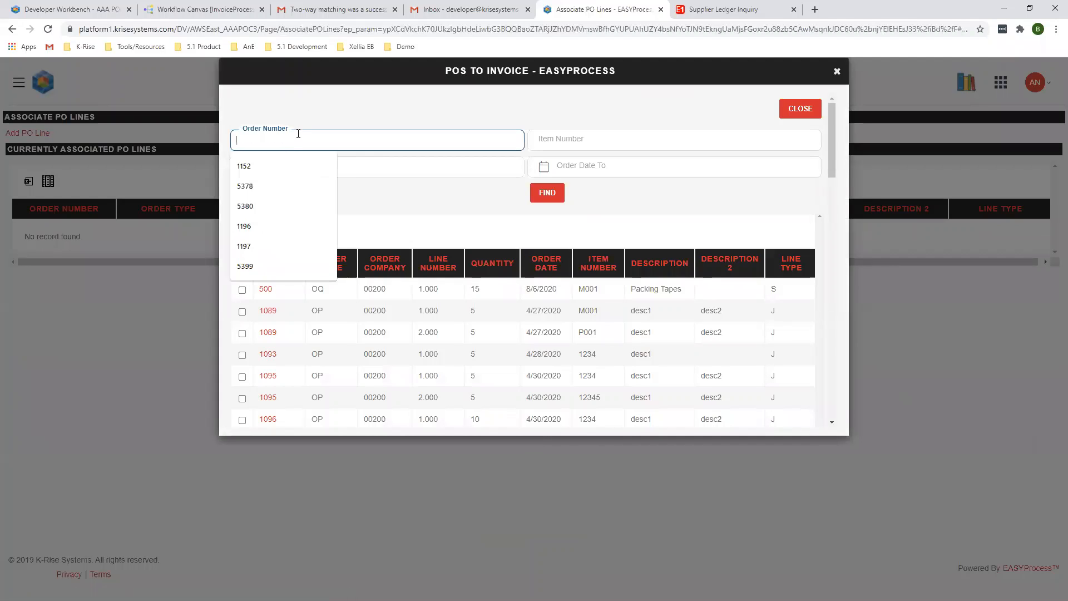
text(5401)
click(559, 195)
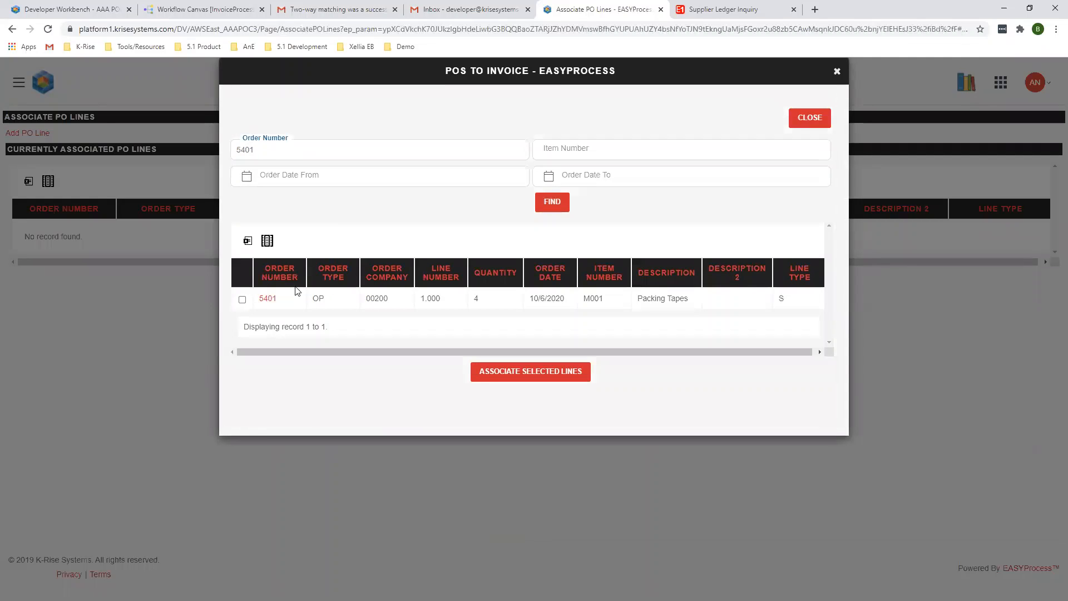
Open the found purchase order, associate all its PO lines with the invoice and close the PO selection
click(267, 298)
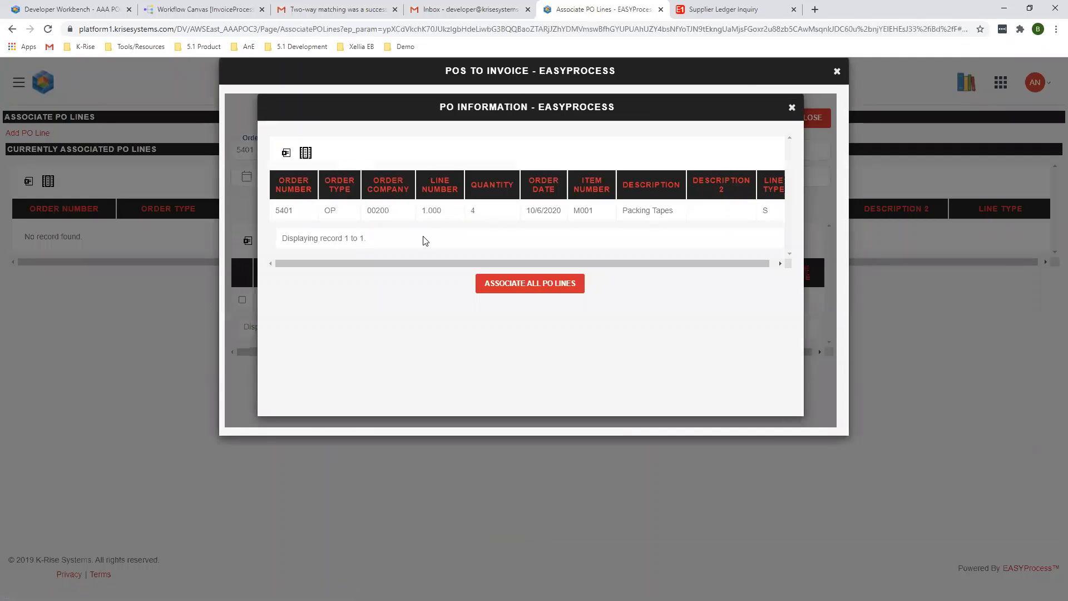
click(520, 285)
click(671, 175)
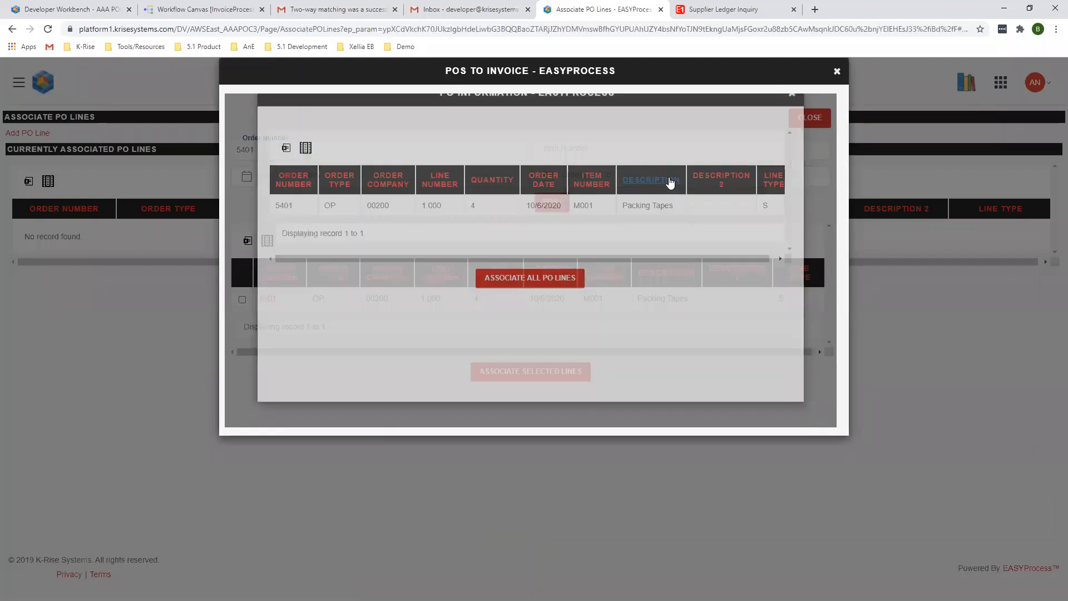
click(814, 119)
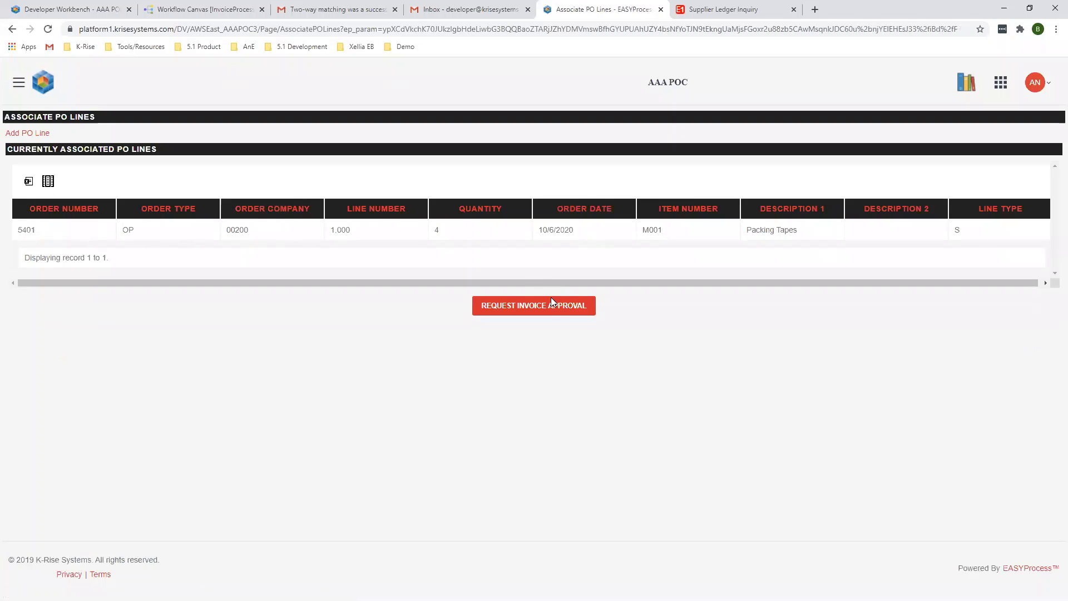
Request invoice approval, check the three-way path on the Workflow Canvas and dismiss the status message
click(520, 311)
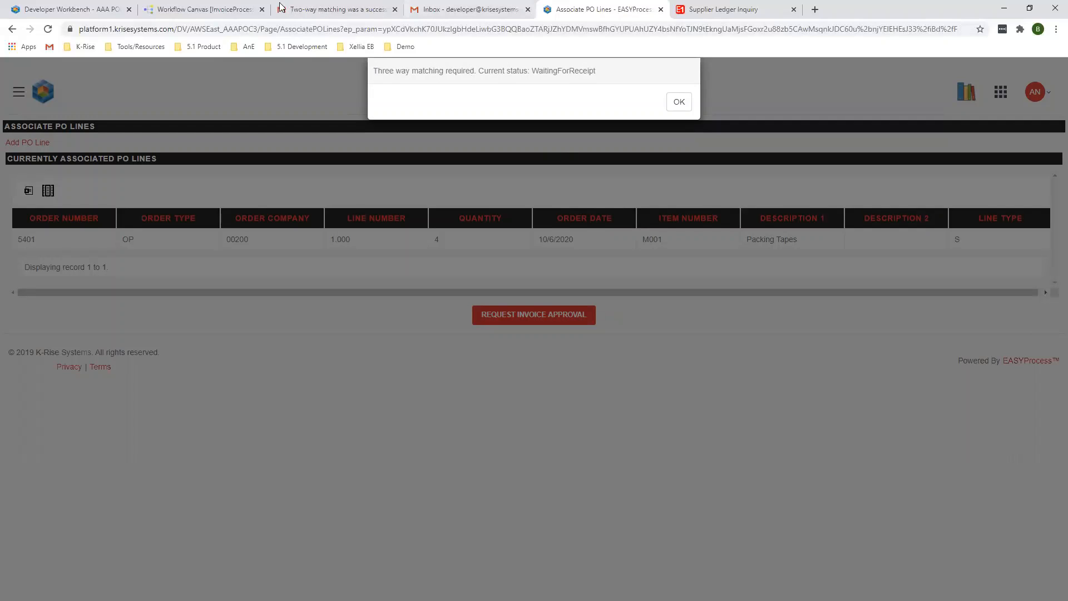
click(201, 10)
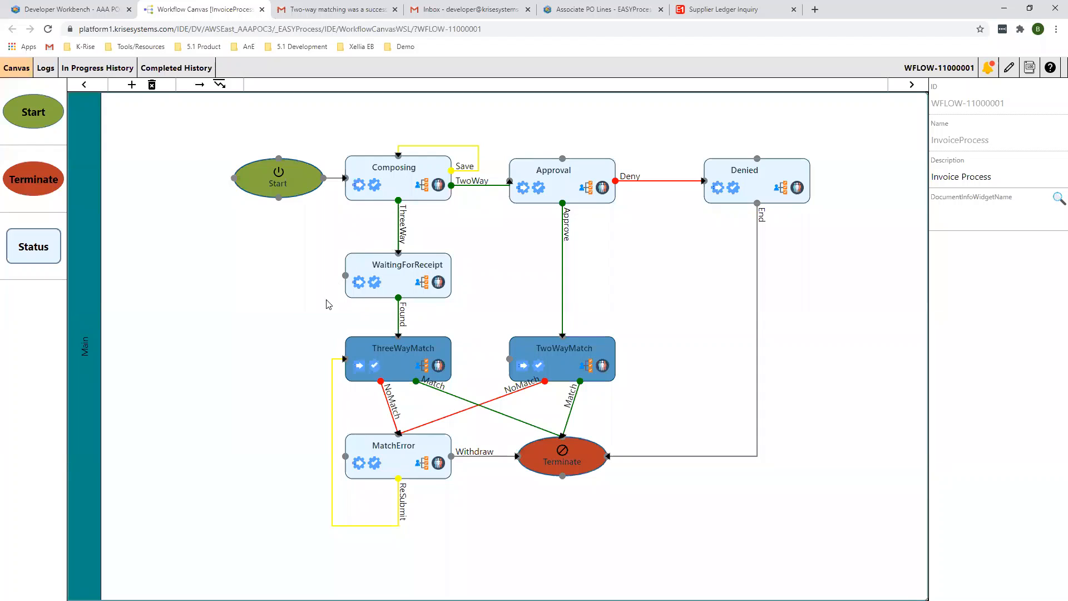
click(566, 11)
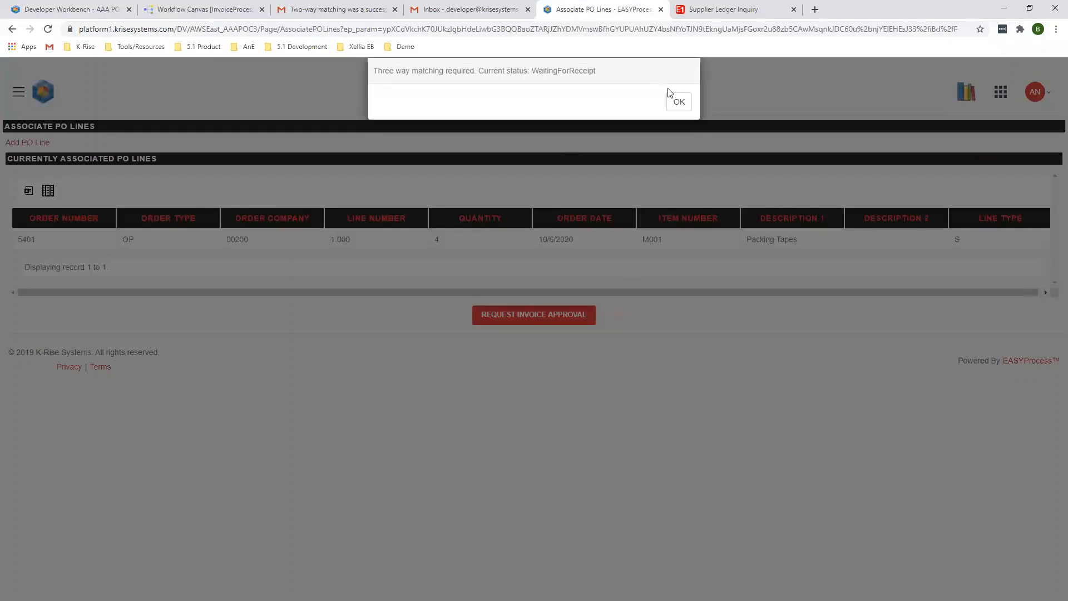
click(678, 102)
Log out of the EASYProcess app and switch to the JD Edwards Supplier Ledger Inquiry
click(1034, 91)
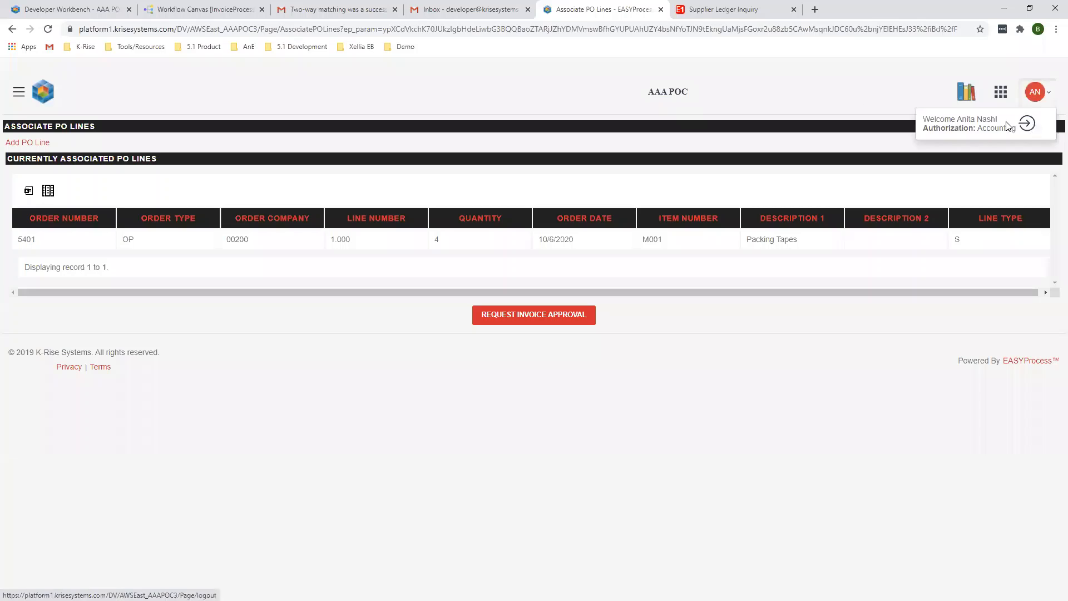
click(1009, 126)
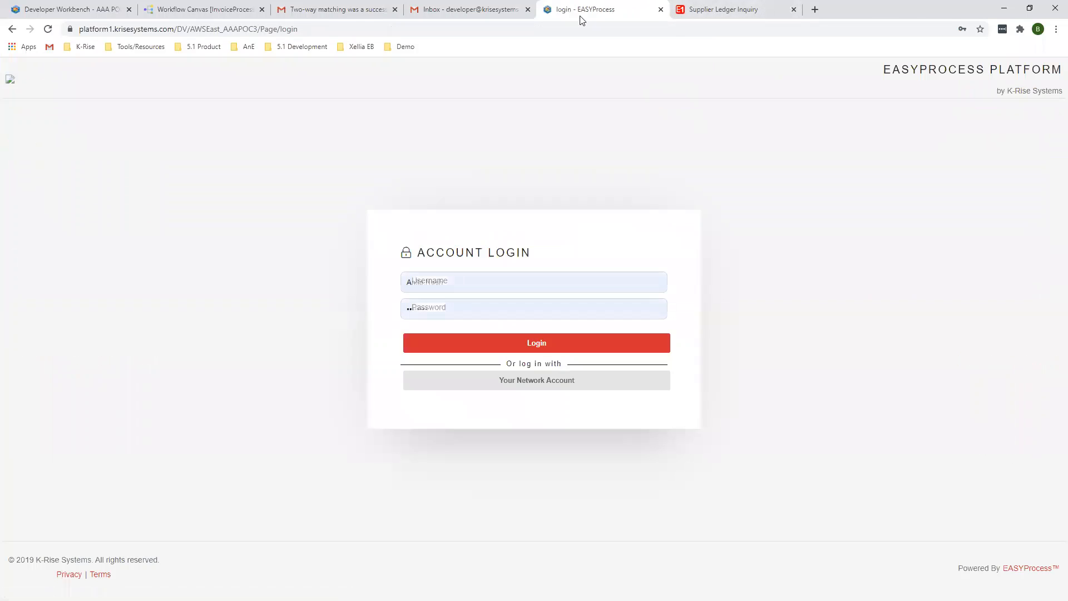
click(700, 8)
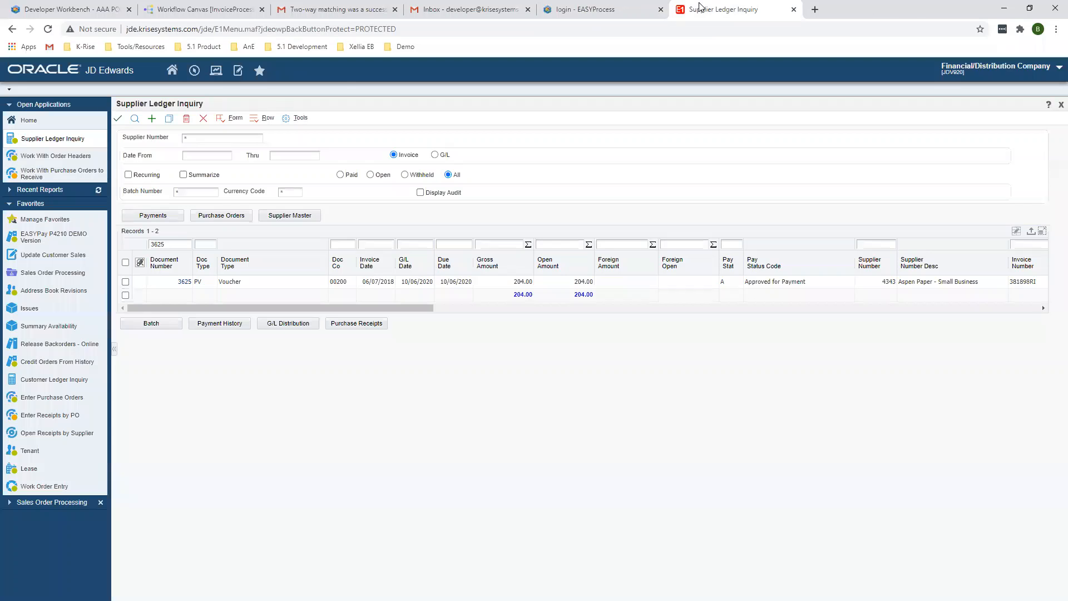
Find the Packing Tapes purchase order by its order number in Work With Order Headers and open its detail revision
click(69, 161)
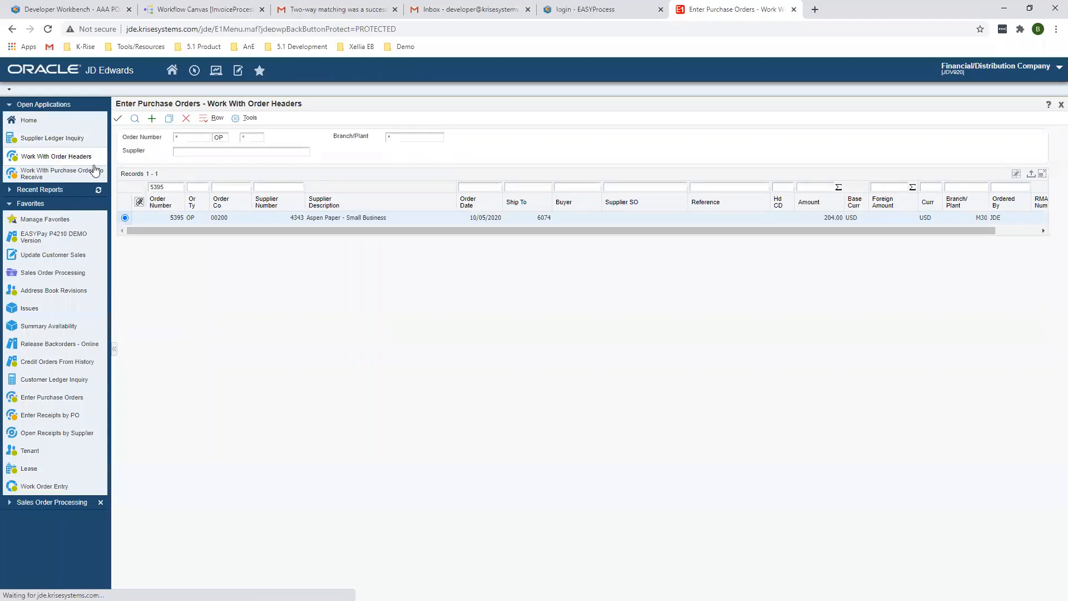
drag(174, 186, 130, 184)
text(5401)
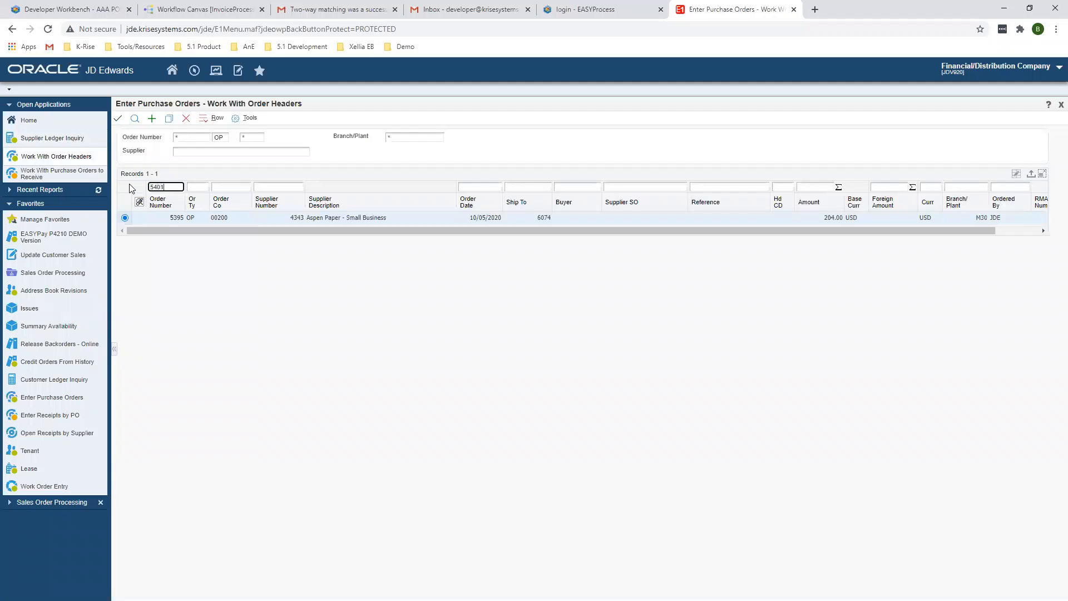
right_click(167, 220)
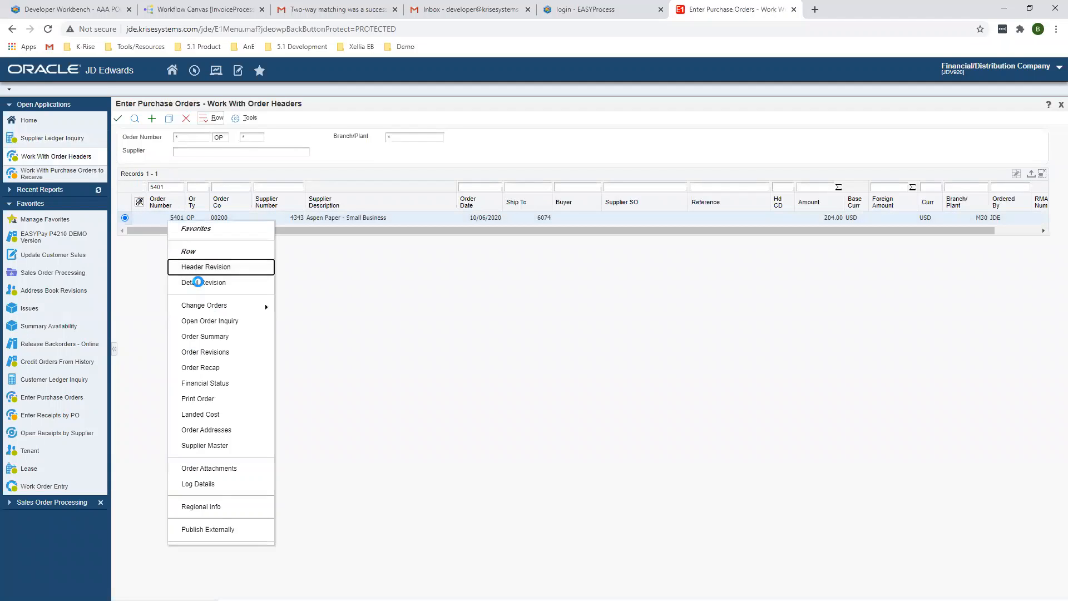
click(199, 278)
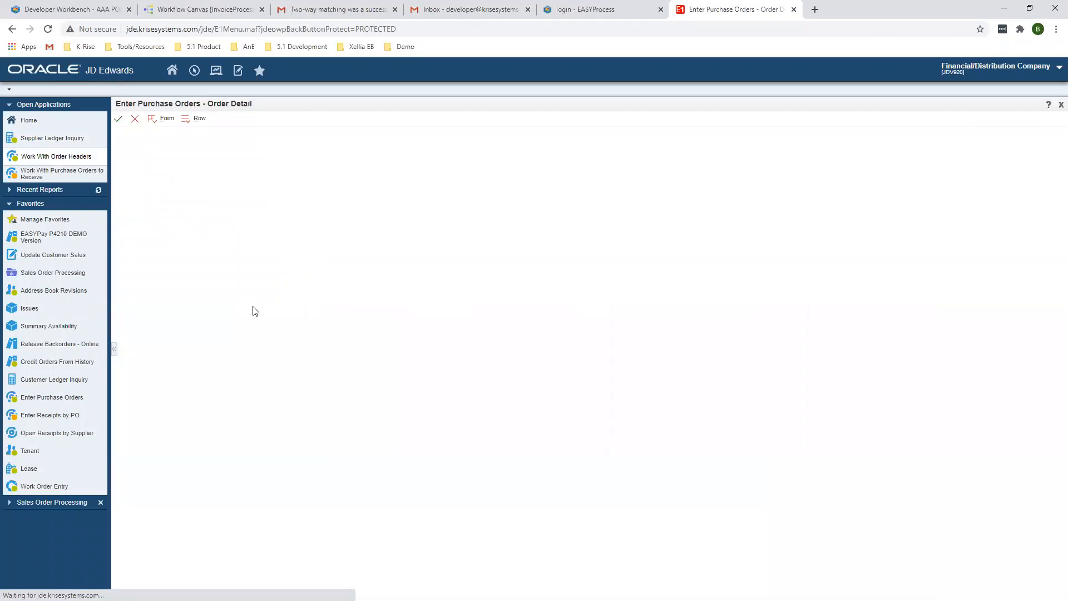
Set the Packing Tapes order line's last status to 300, enter its next status and save the order
drag(216, 358, 436, 358)
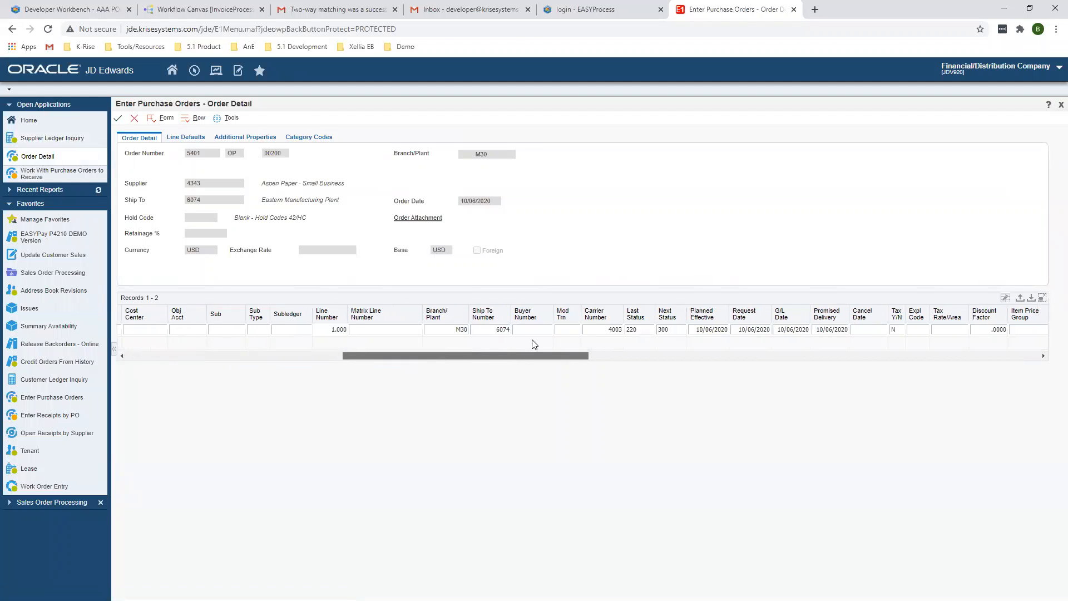
click(641, 330)
text(300)
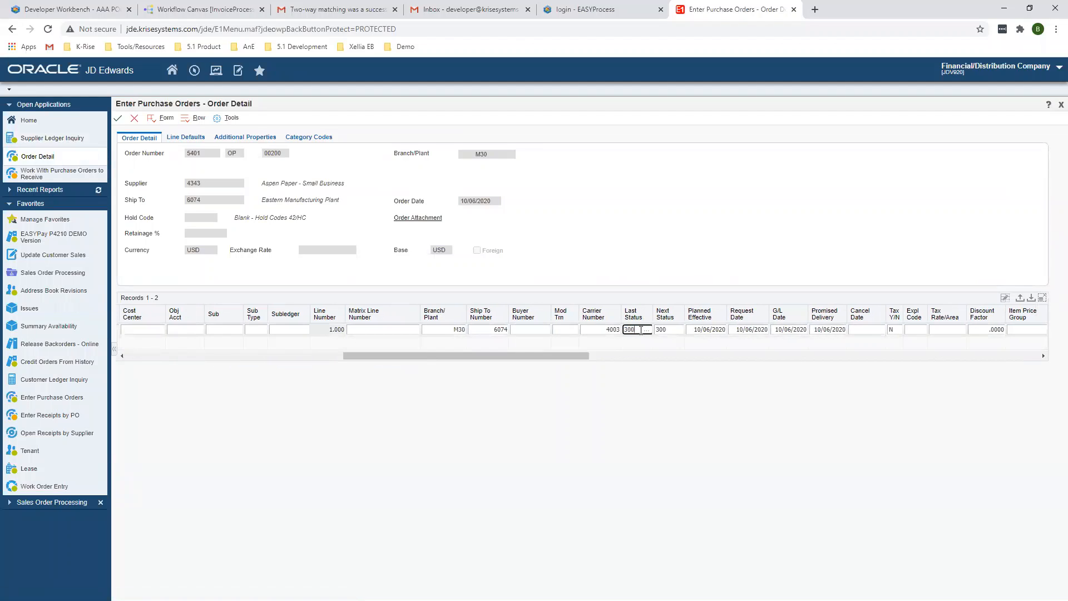
key(Tab)
text(3)
key(Return)
click(118, 118)
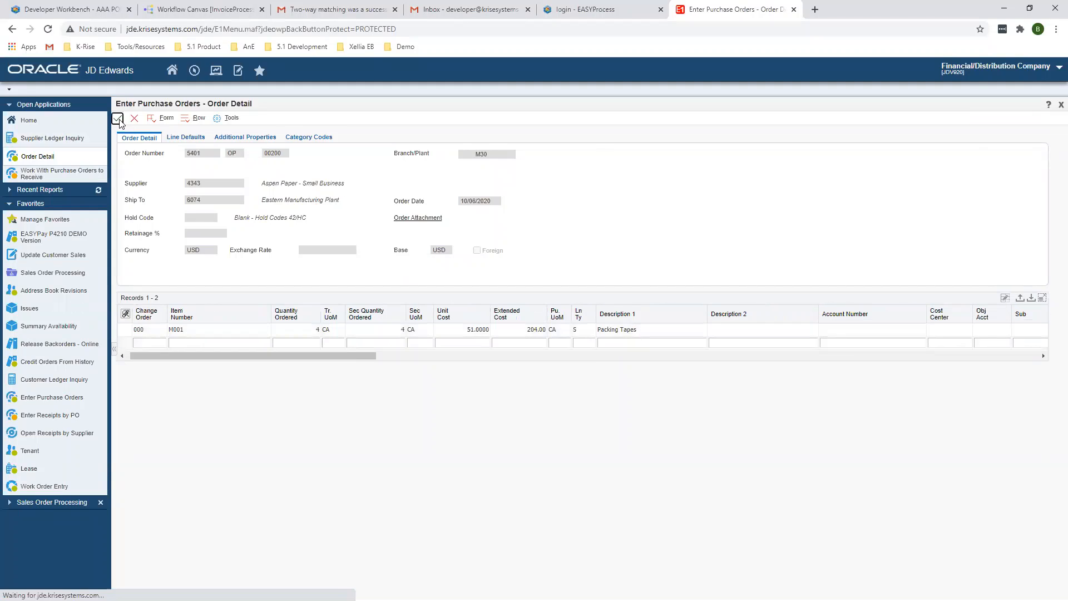
Find the same purchase order in Work With Purchase Orders to Receive and record the receipt of its Packing Tapes line
click(68, 175)
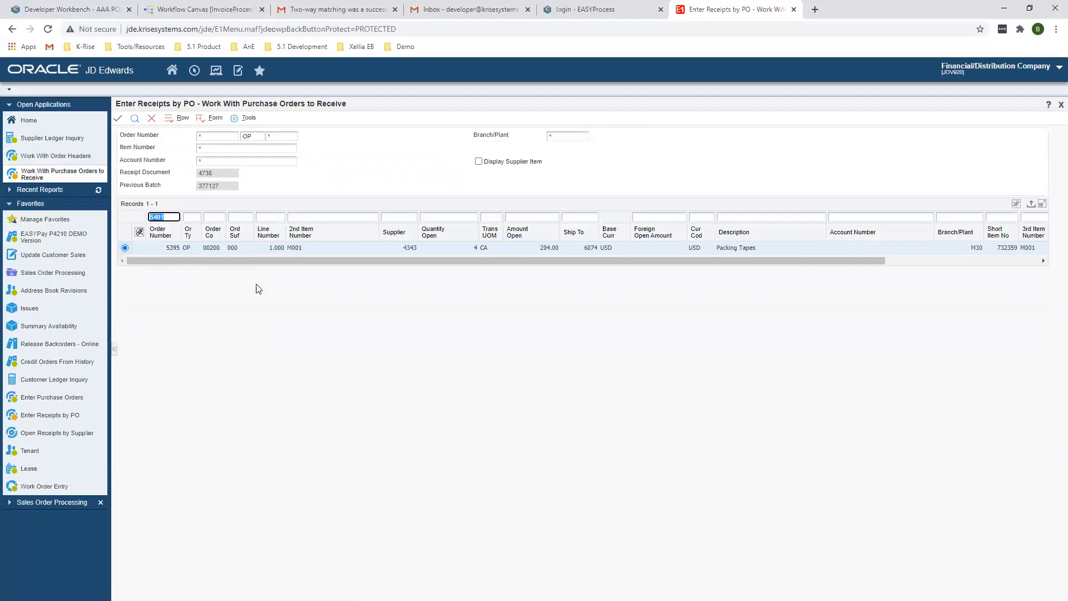
click(117, 119)
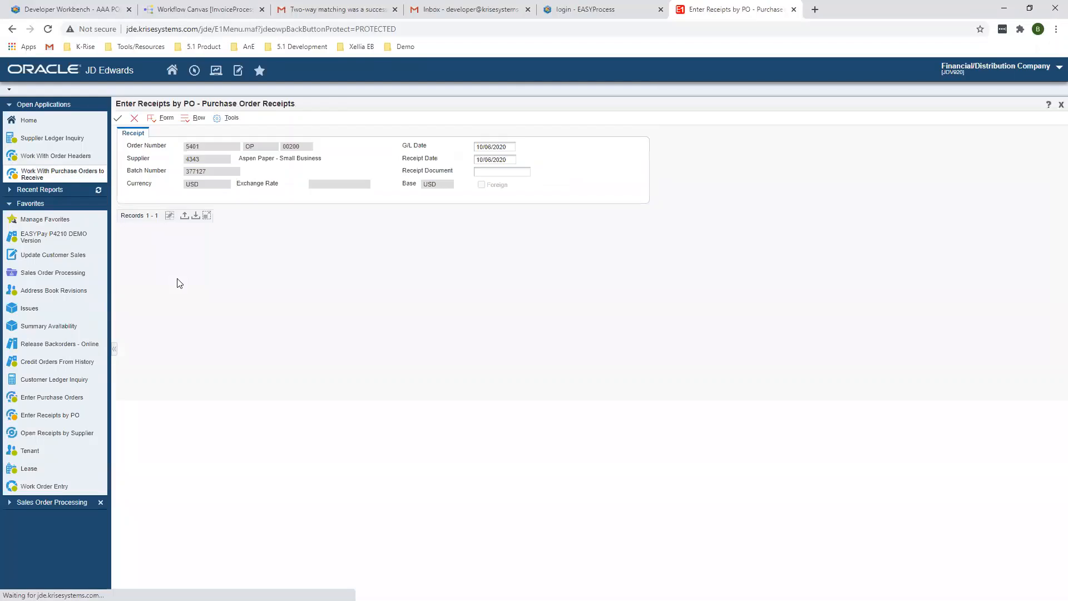
click(125, 293)
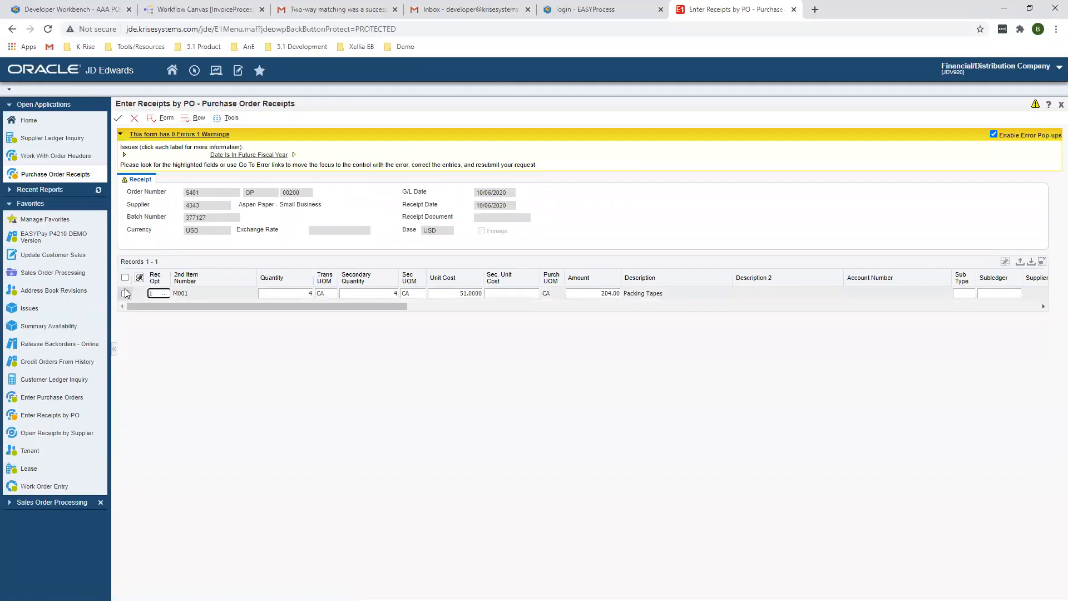
click(117, 119)
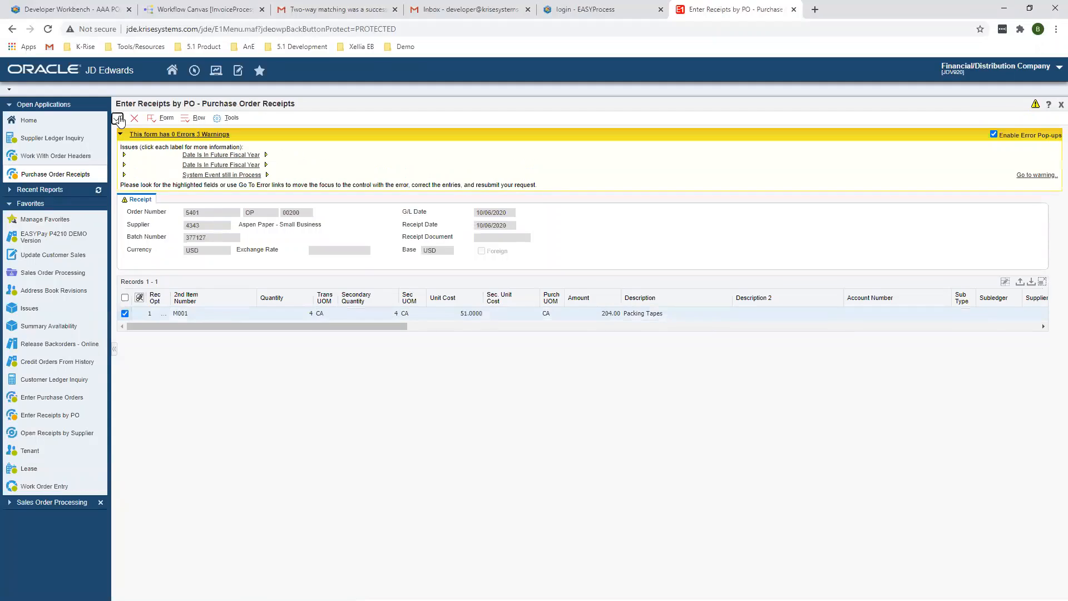
click(118, 119)
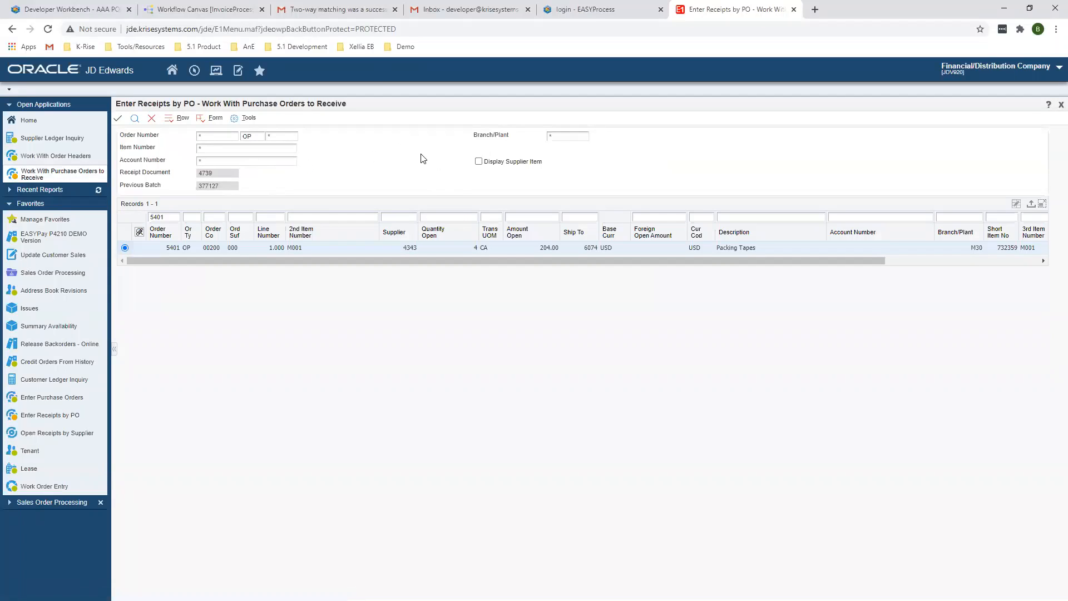
Check the three-way path on the Workflow Canvas, log in to EASYProcess with the saved credentials and open Workflow Requests
click(223, 8)
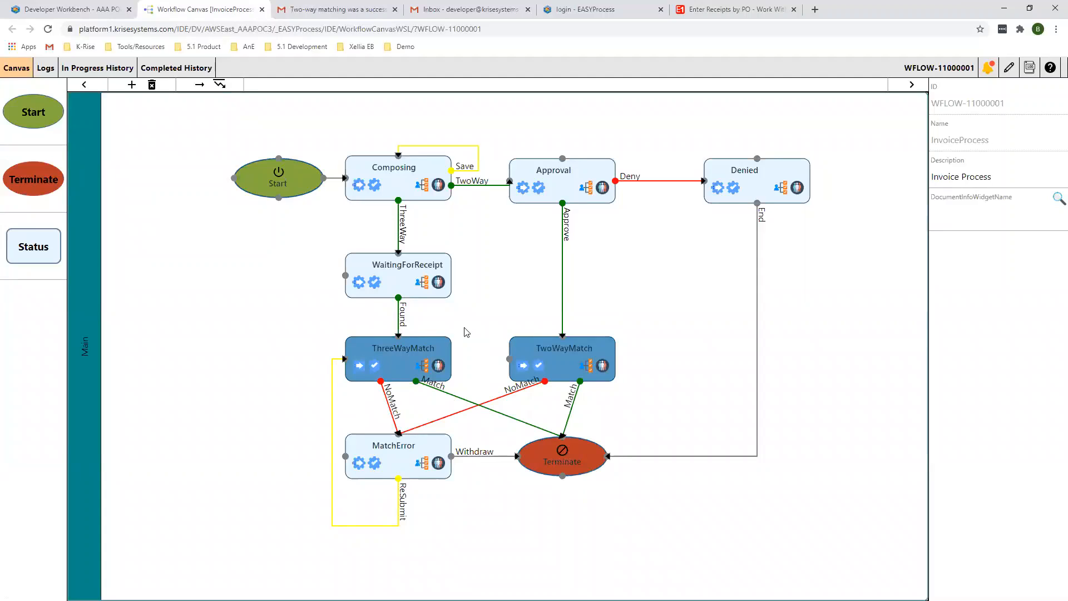
click(608, 5)
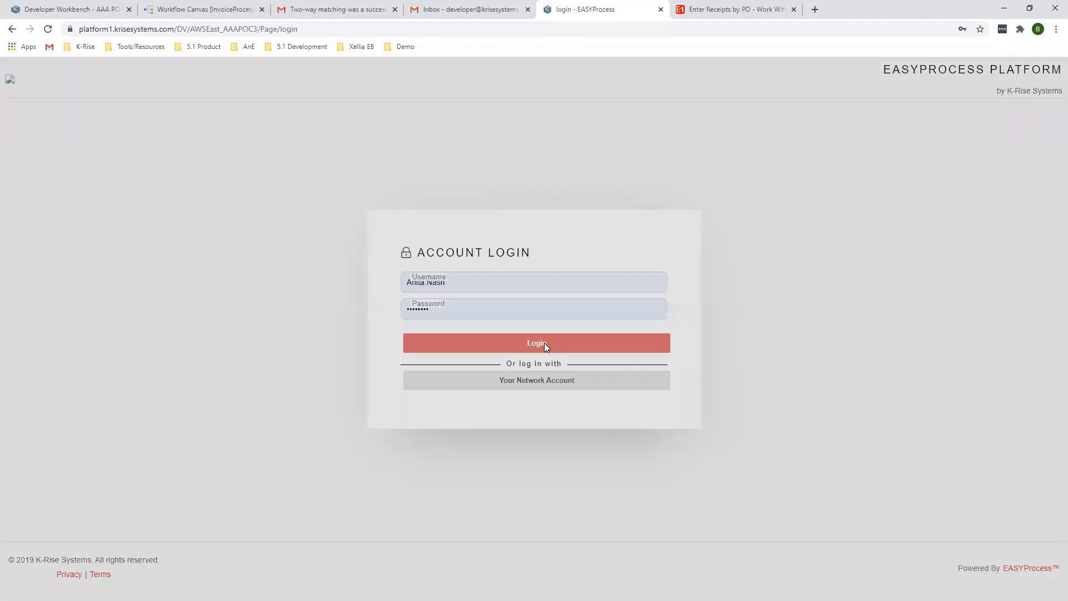
click(543, 344)
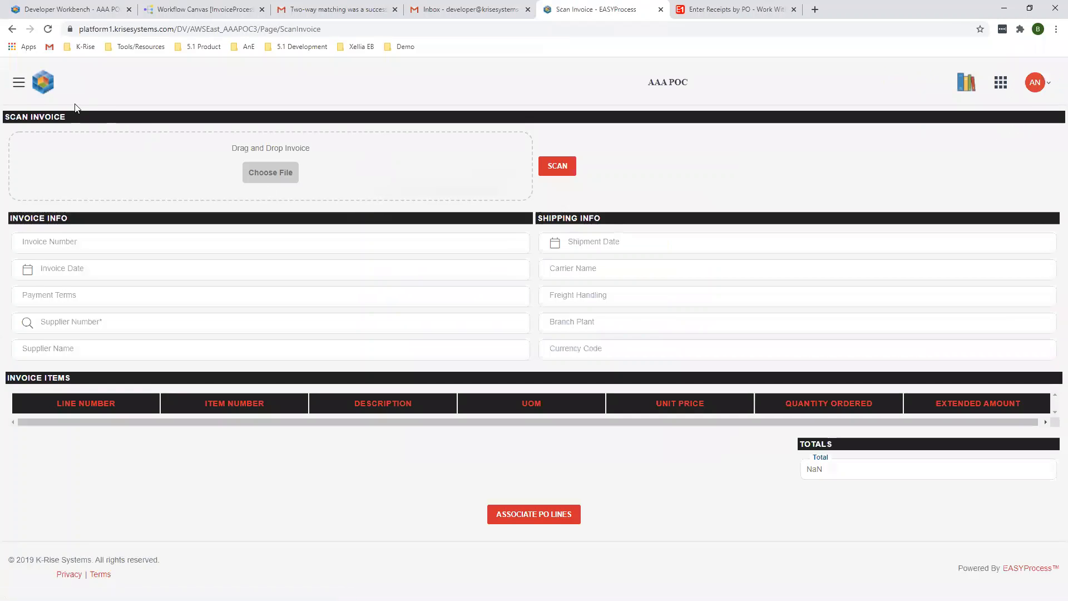
click(18, 82)
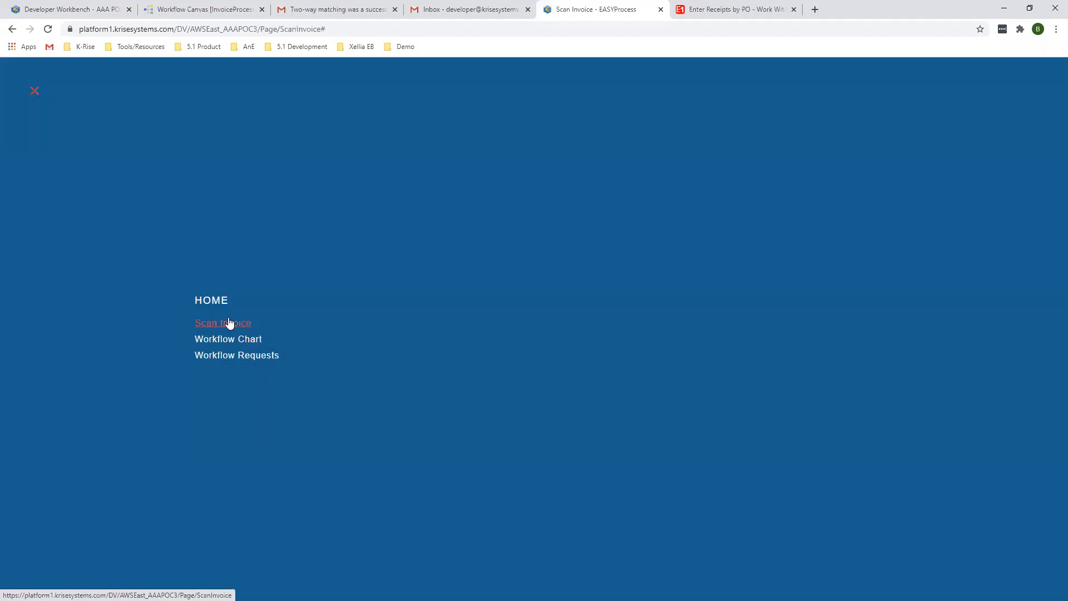
click(257, 359)
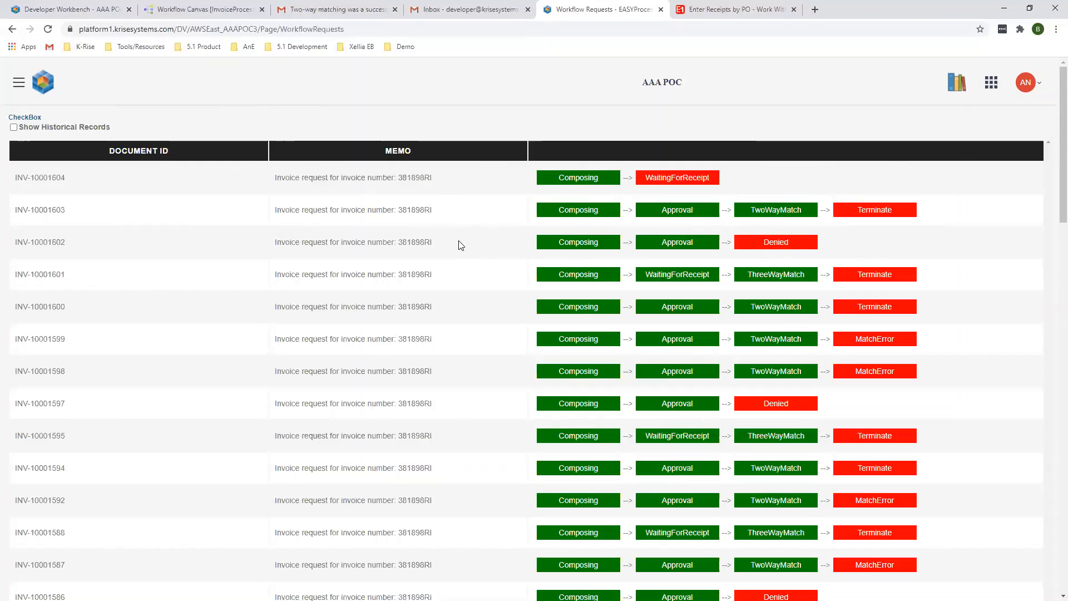
Refresh the workflow requests, switch to Gmail and check the refreshed Developer Emails list for a three-way matching notification
click(48, 29)
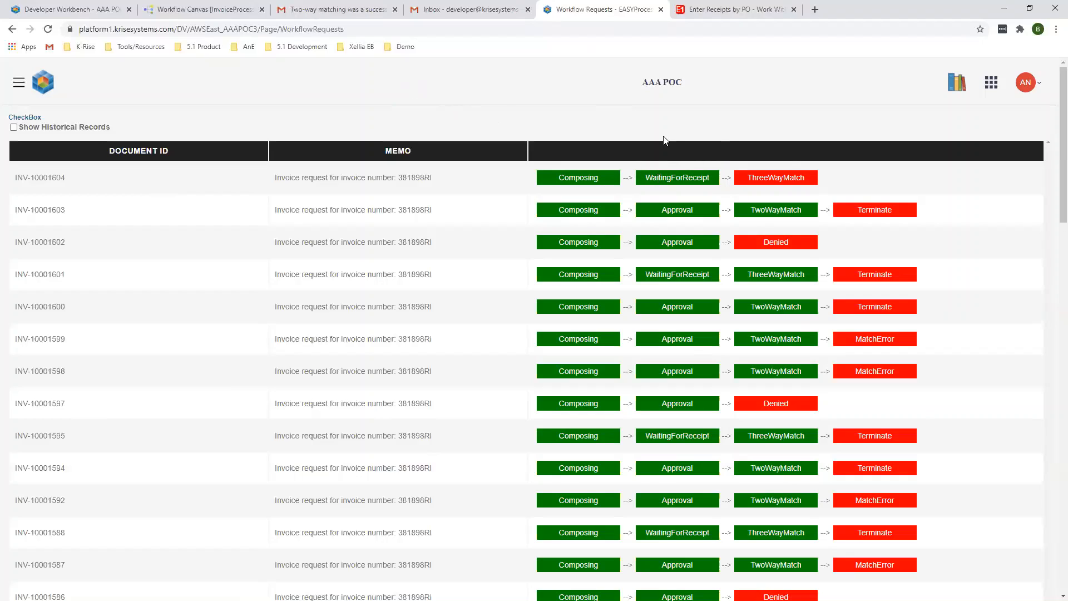
click(48, 29)
click(342, 9)
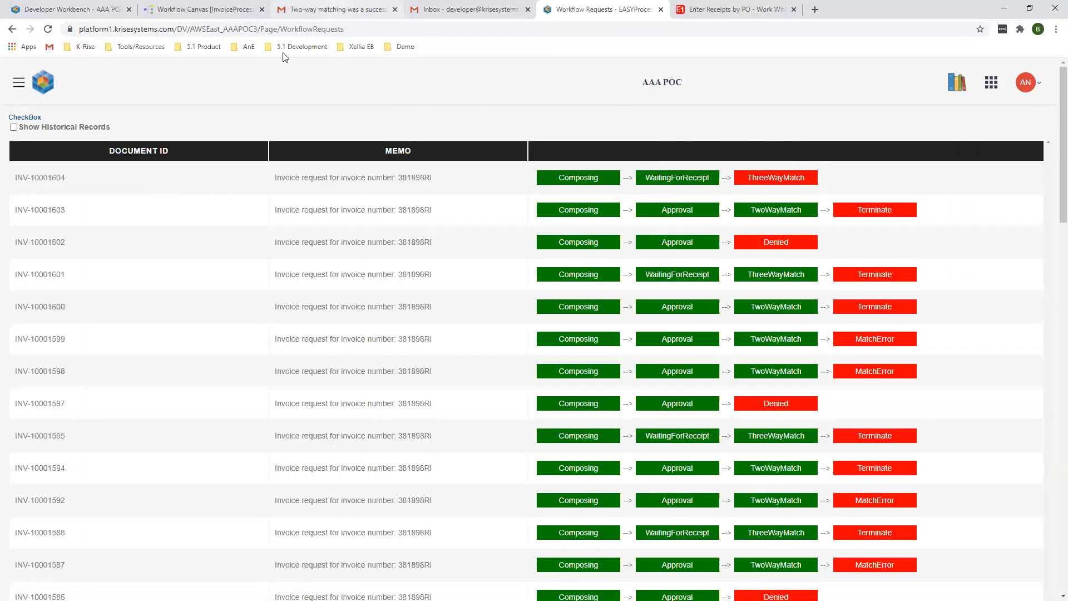
click(156, 107)
click(191, 110)
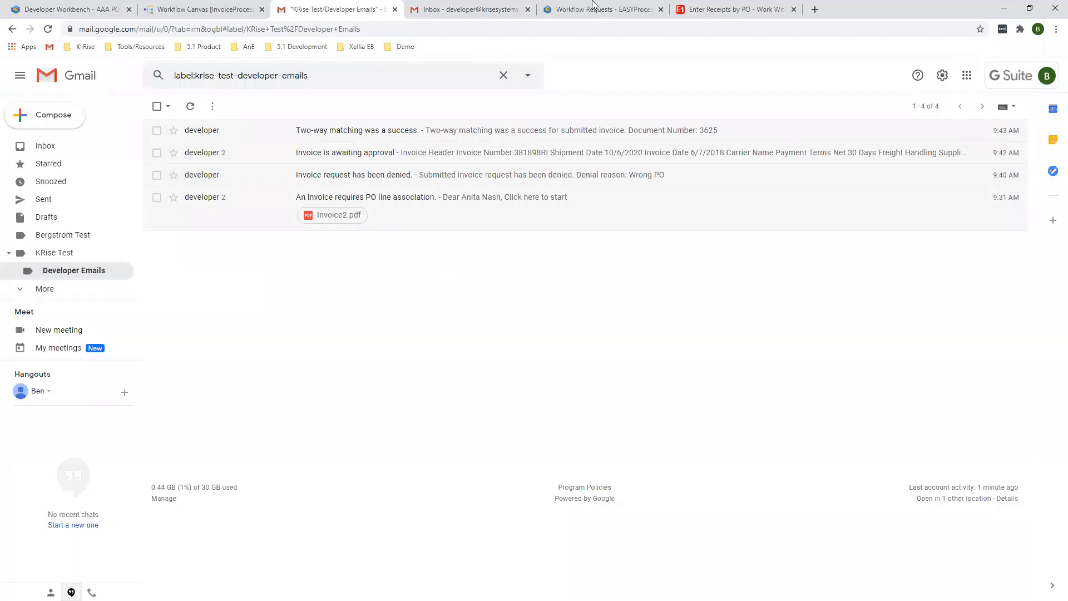
Return to the EASYProcess Workflow Requests and keep refreshing to check the newest invoice request's progress beyond ThreeWayMatch
click(597, 9)
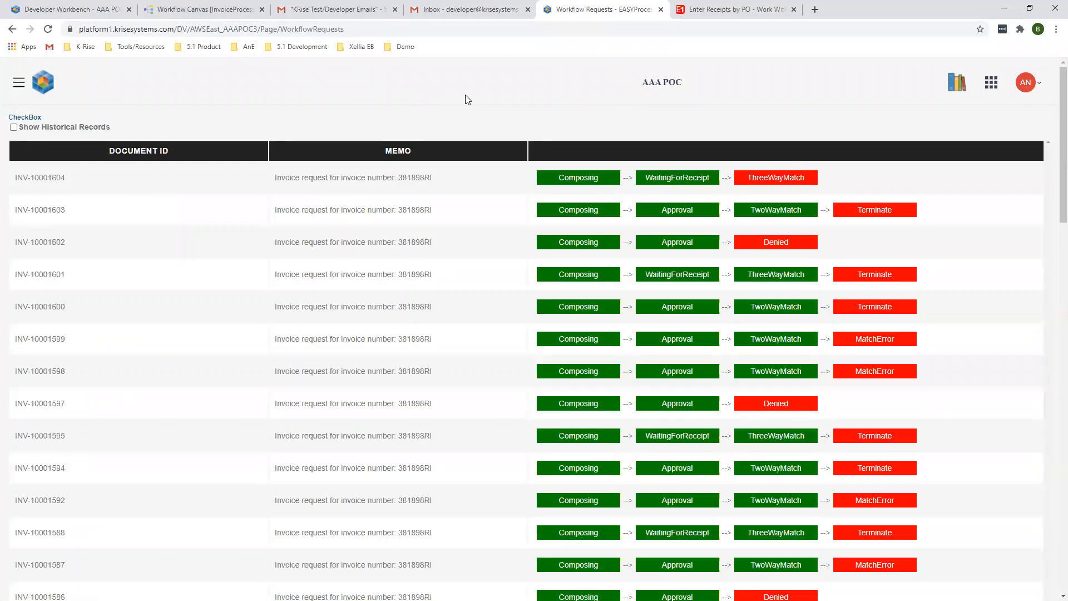
click(49, 30)
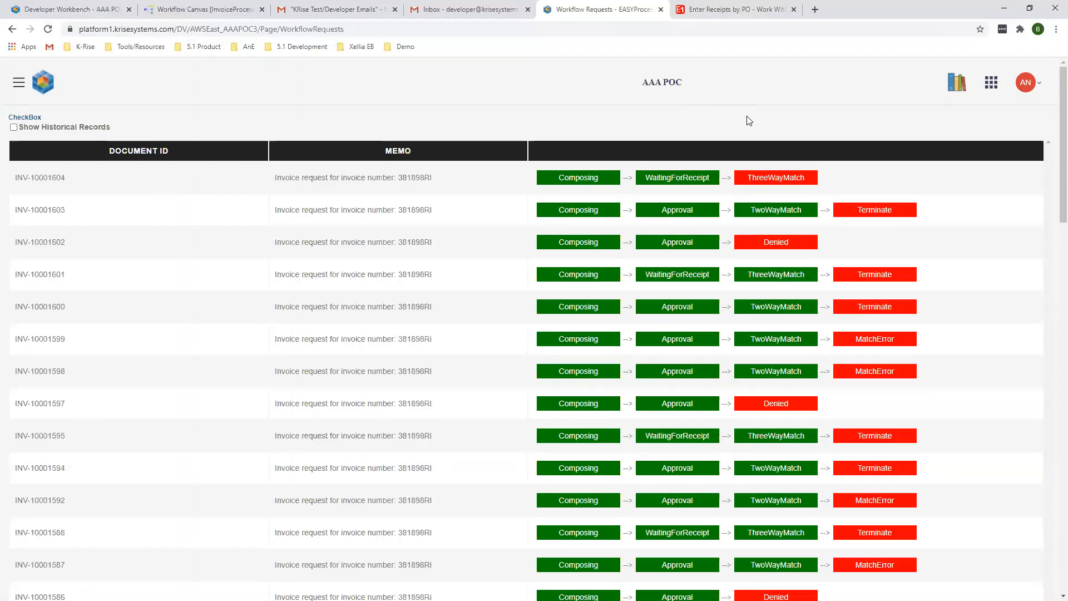
click(730, 6)
click(658, 6)
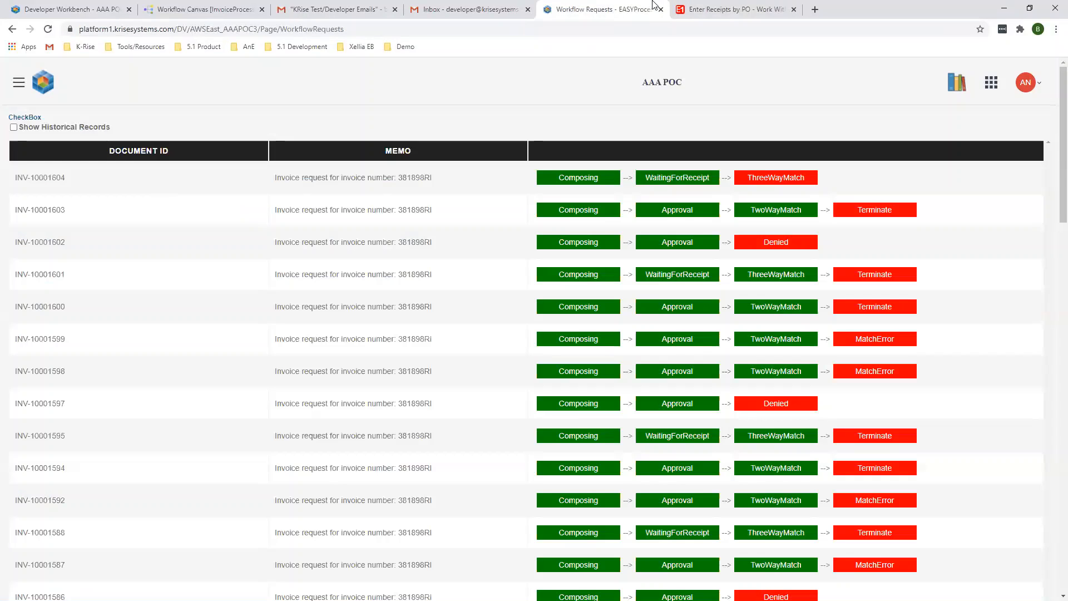
click(49, 29)
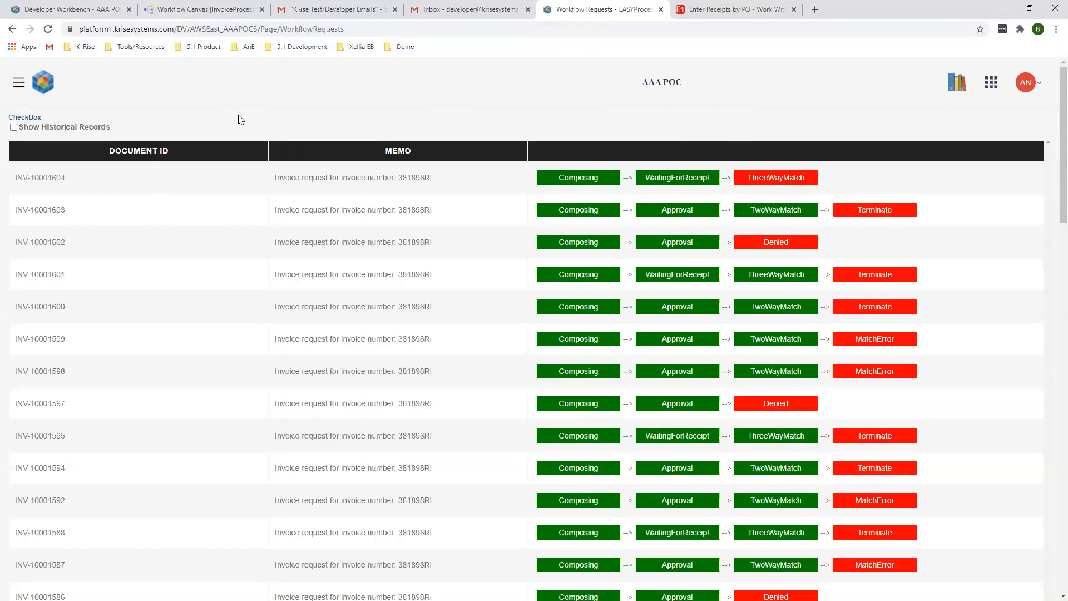
key(F5)
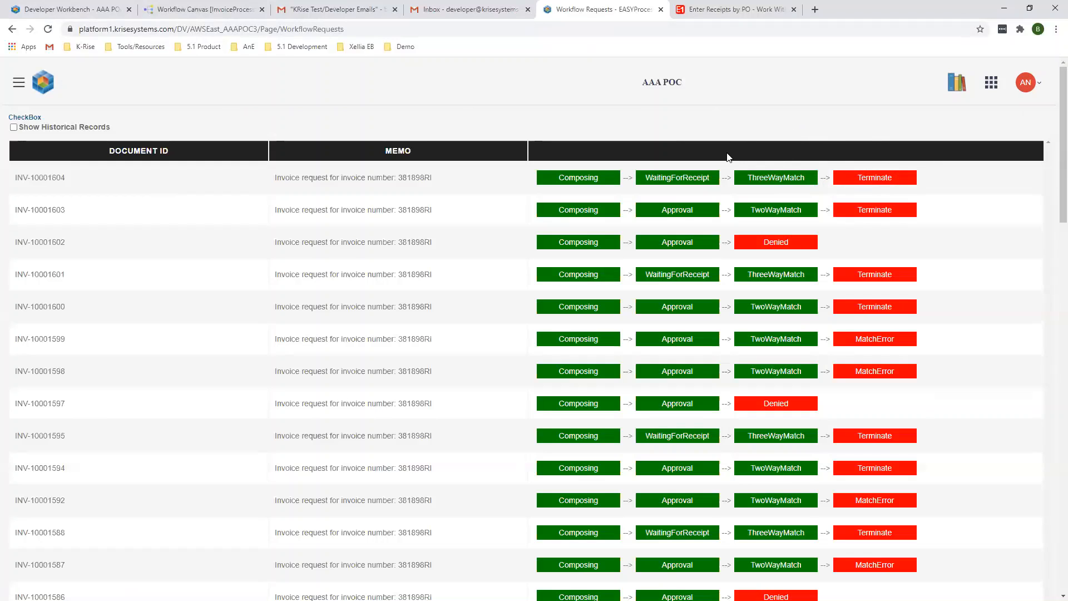
Open the new three-way matching email in Gmail, read its document number and switch to the JD Edwards Supplier Ledger Inquiry
click(334, 5)
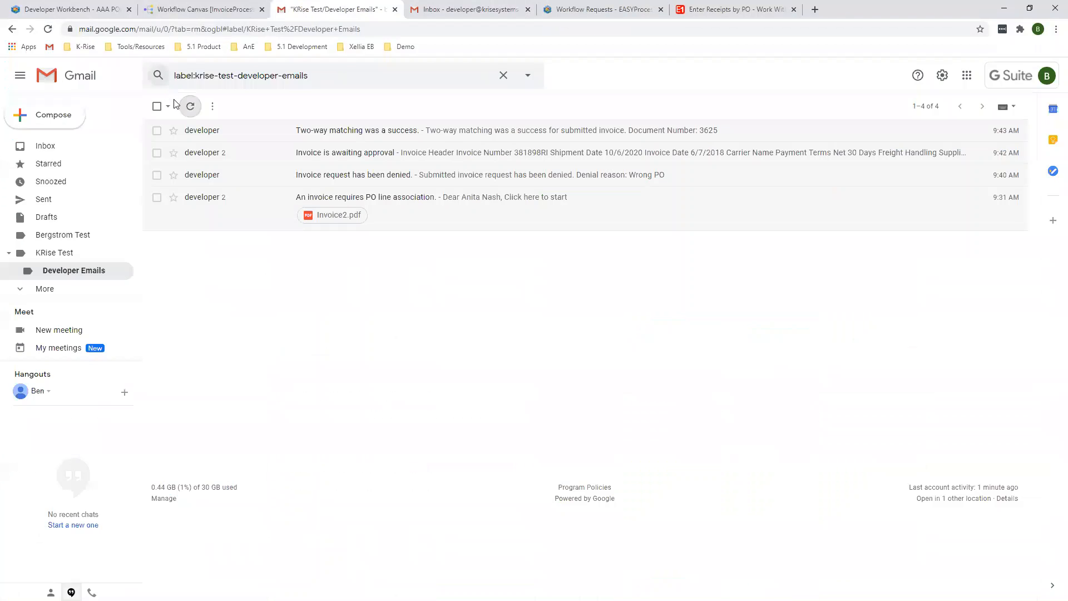
click(190, 105)
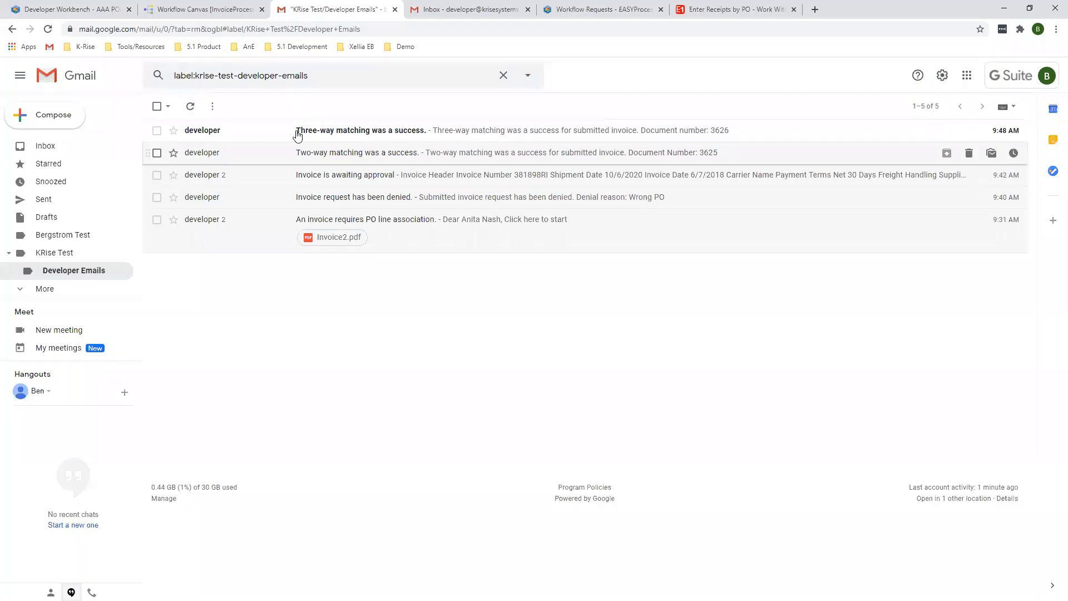
click(220, 134)
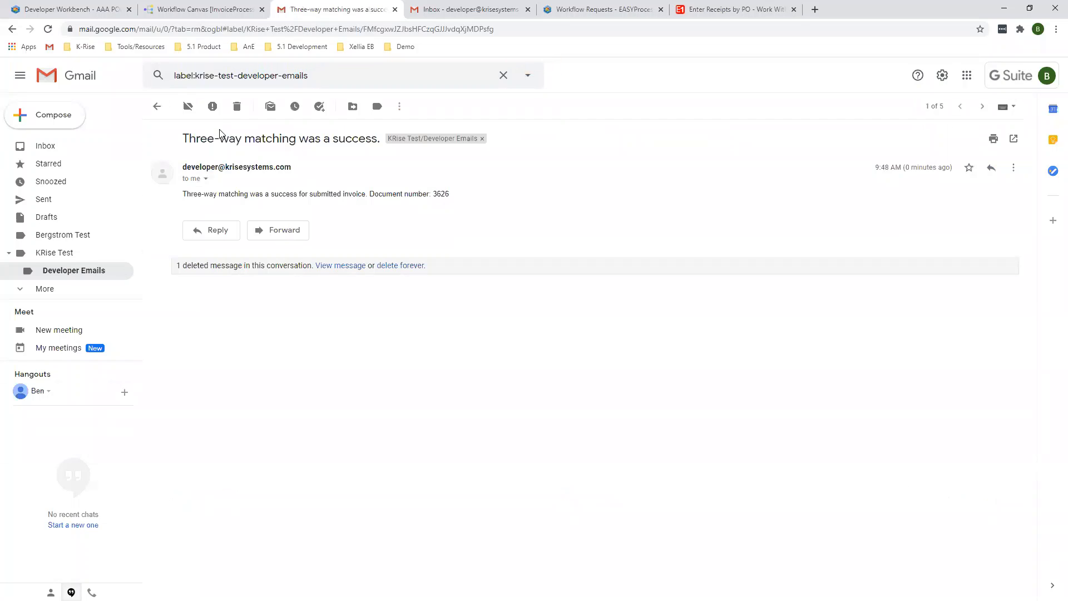
double_click(440, 194)
click(450, 189)
click(725, 8)
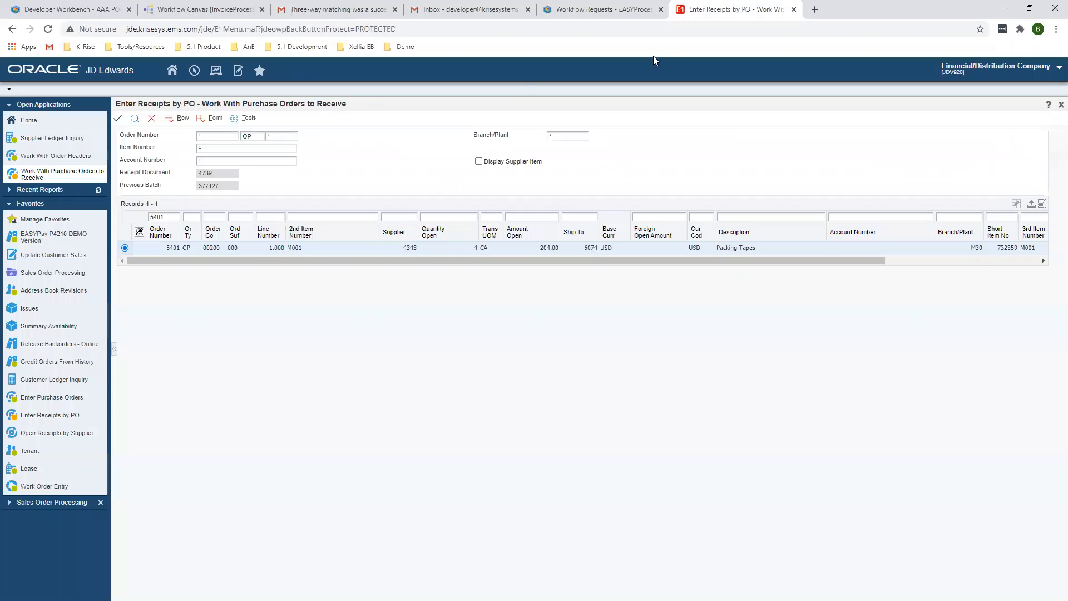
click(43, 143)
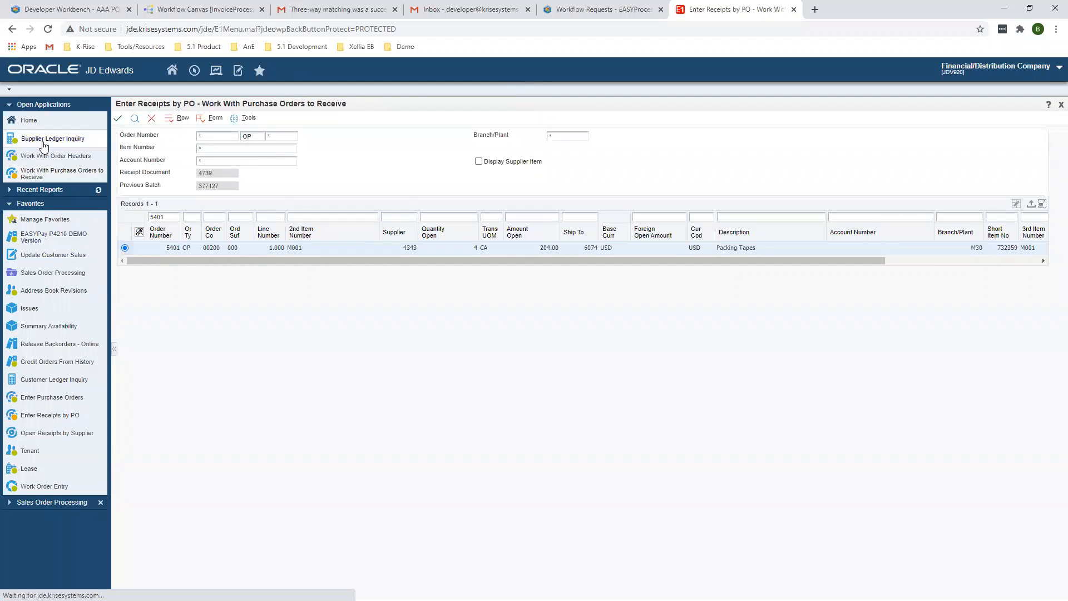
double_click(158, 244)
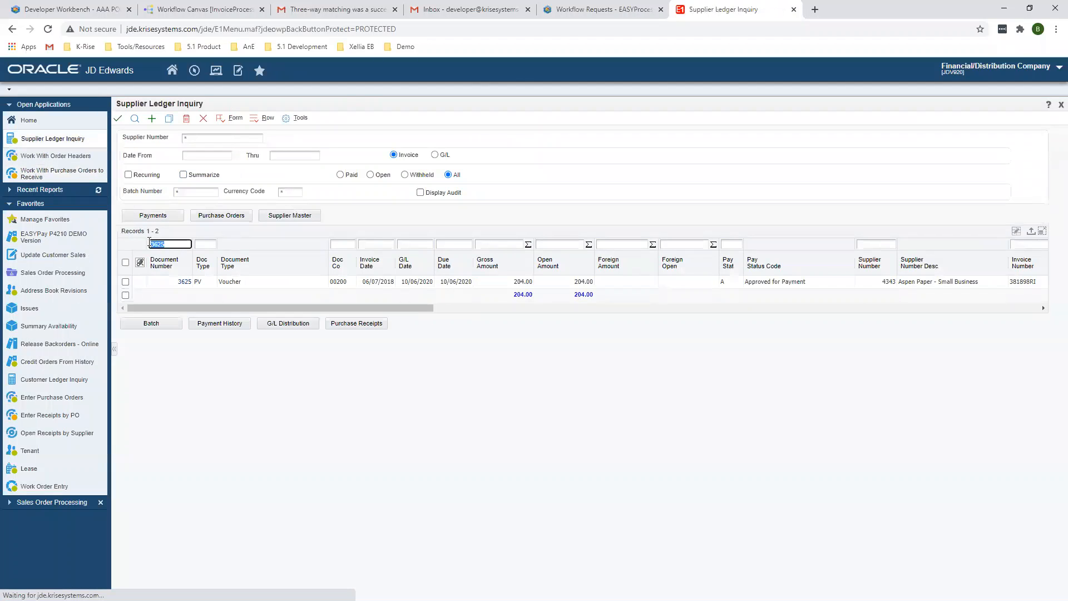
text(3625)
text(3625)
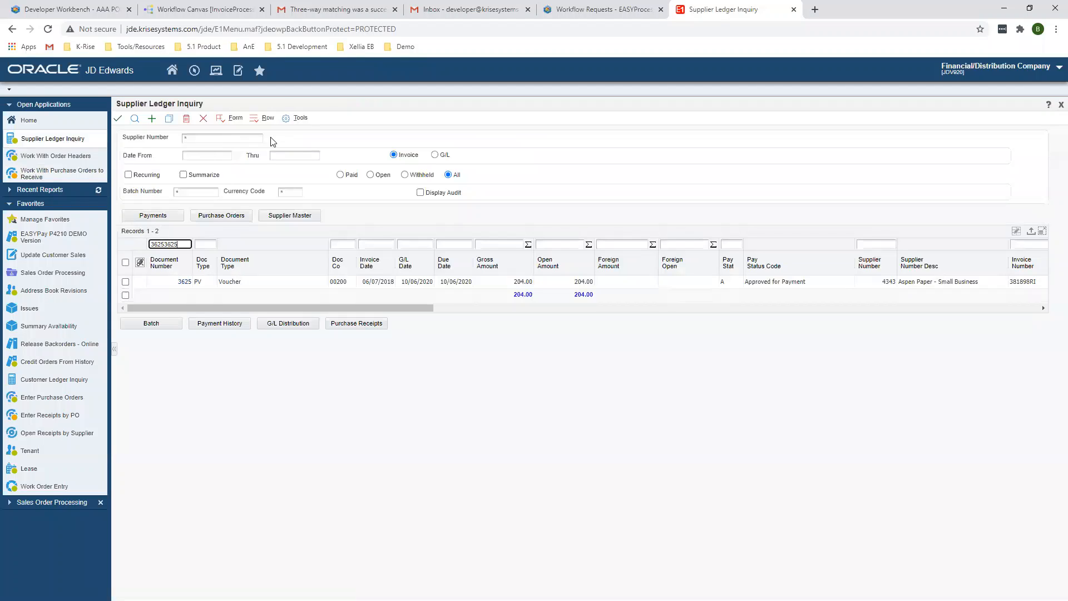
Recheck the document number in the Gmail matching email and find that voucher in the JD Edwards Supplier Ledger Inquiry
drag(184, 244, 134, 247)
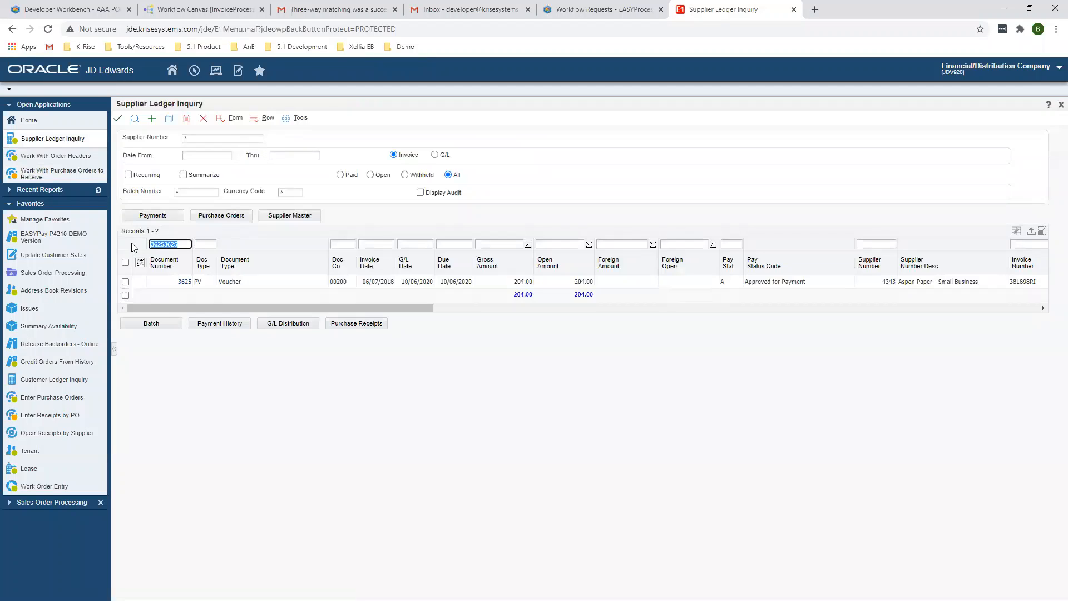
click(456, 10)
click(344, 7)
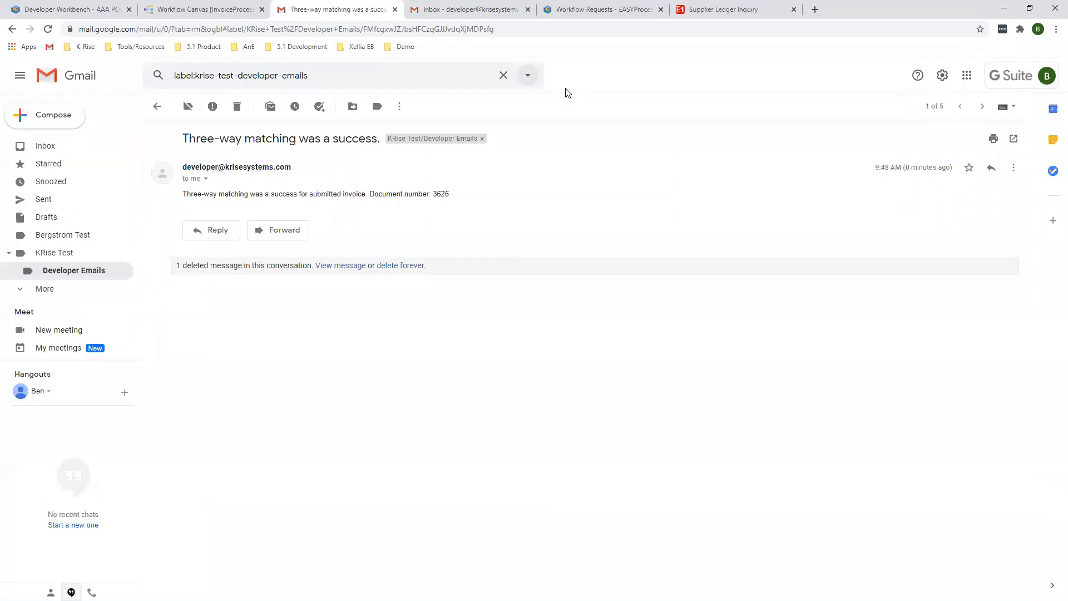
click(687, 8)
text(3626)
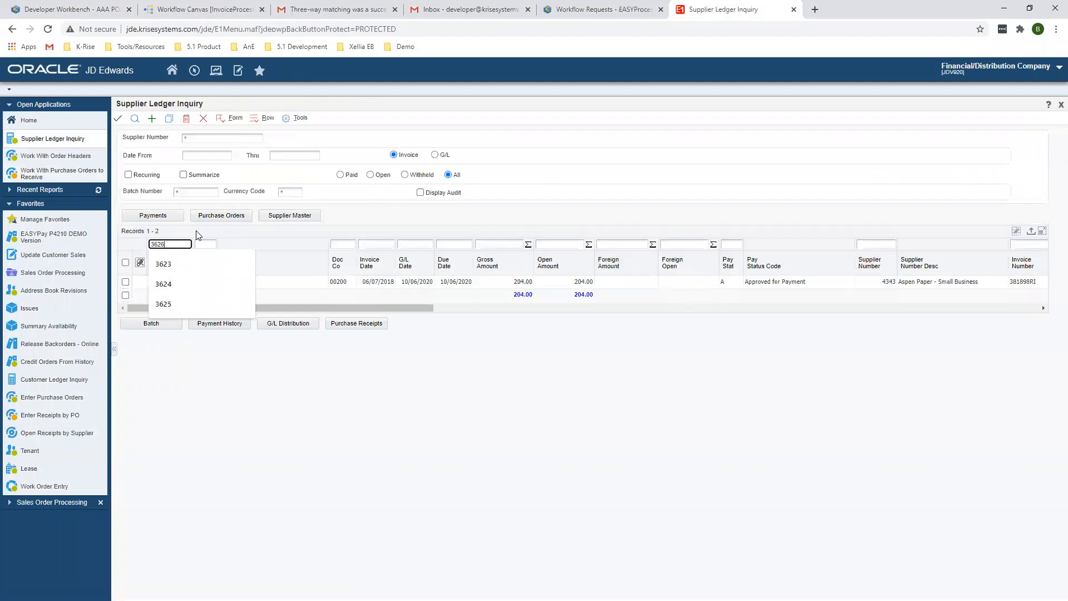
key(Return)
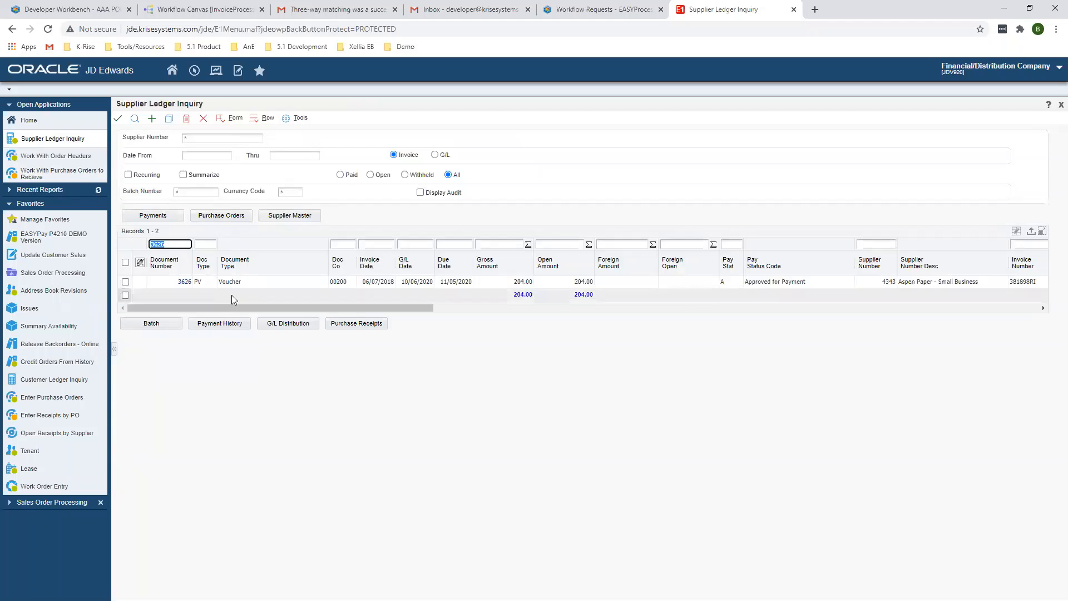
drag(232, 305, 198, 300)
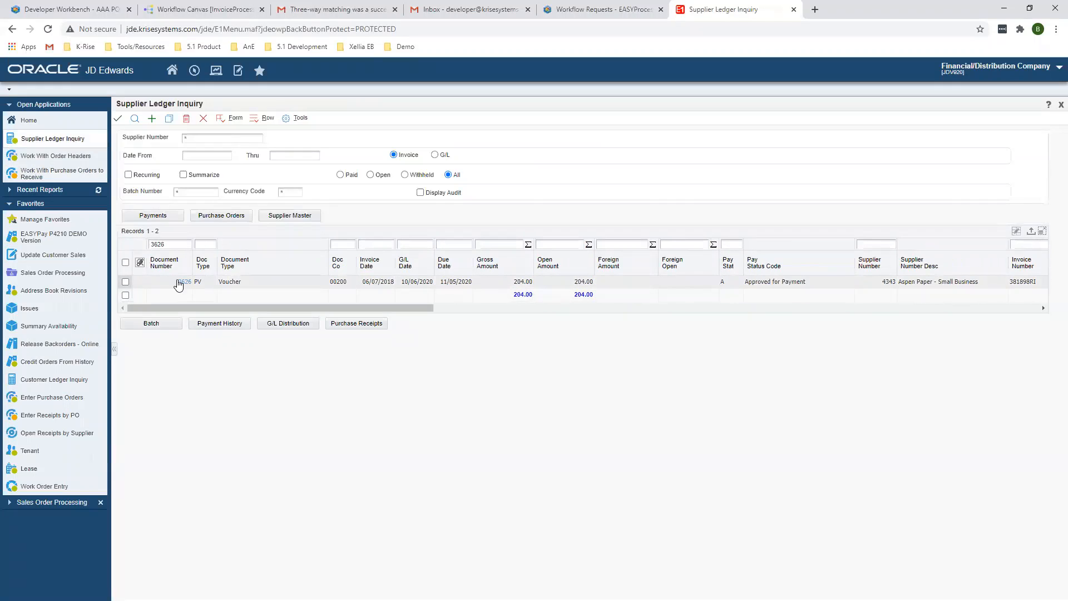